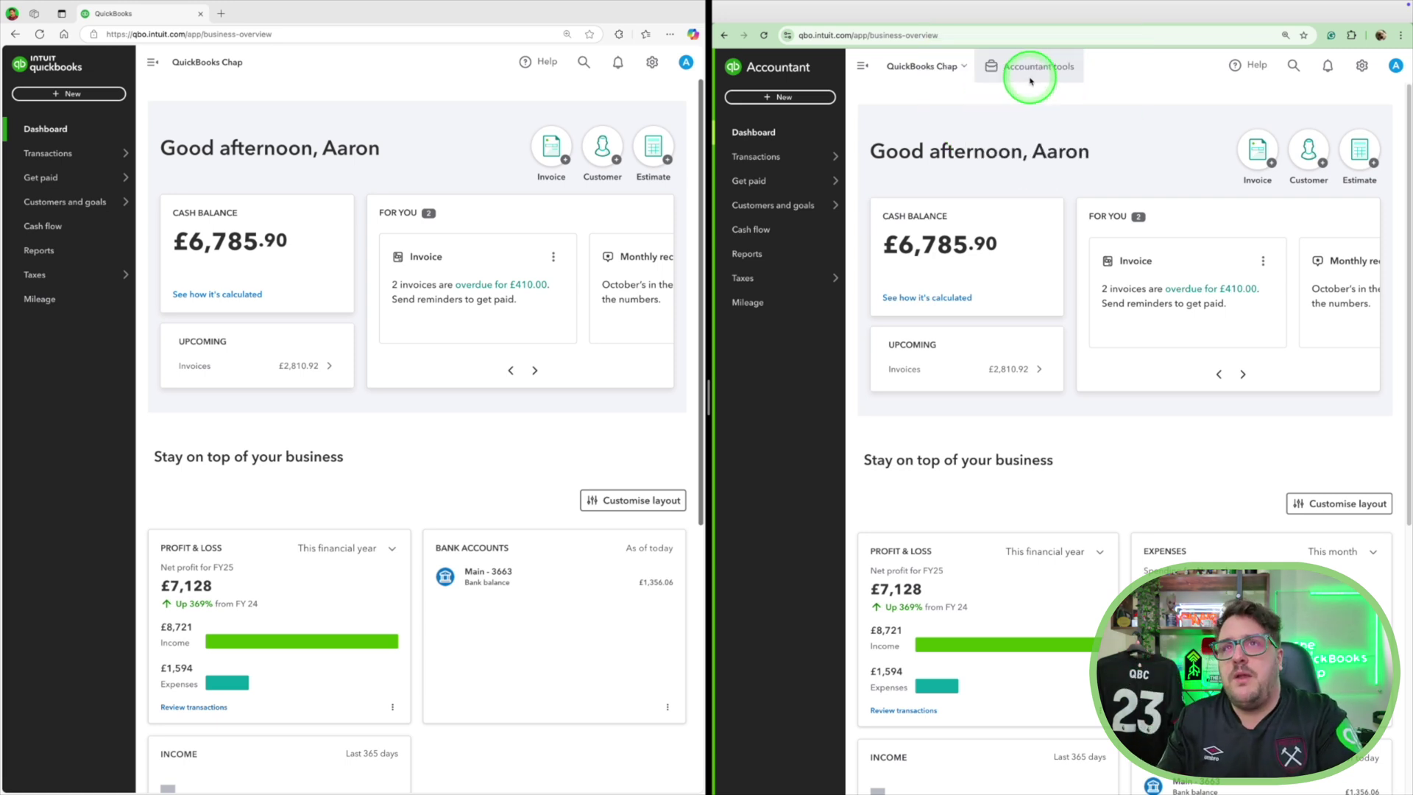
# Step: Compare the settings options offered in the accountant view and in the client view of the company
pyautogui.click(1361, 67)
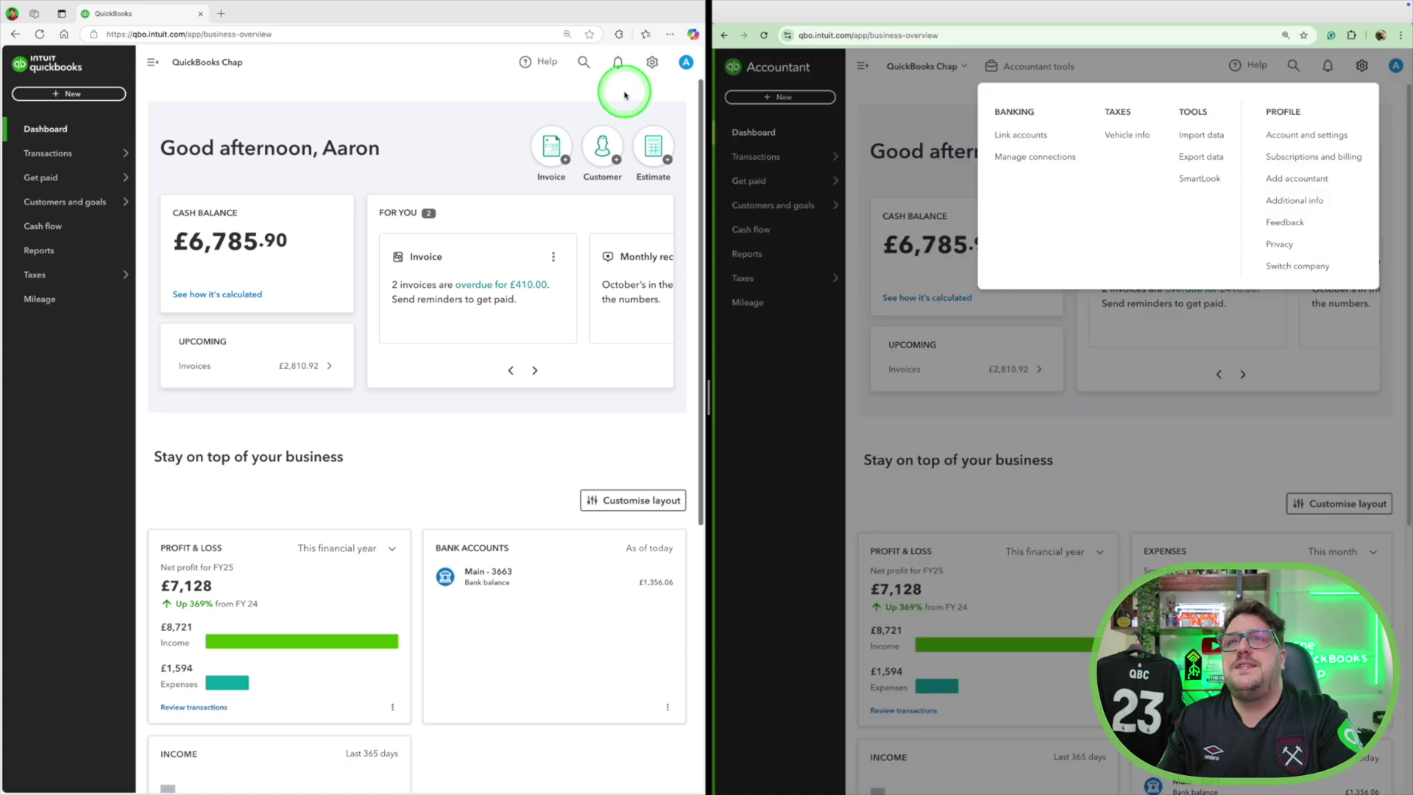
pyautogui.click(657, 64)
pyautogui.click(652, 63)
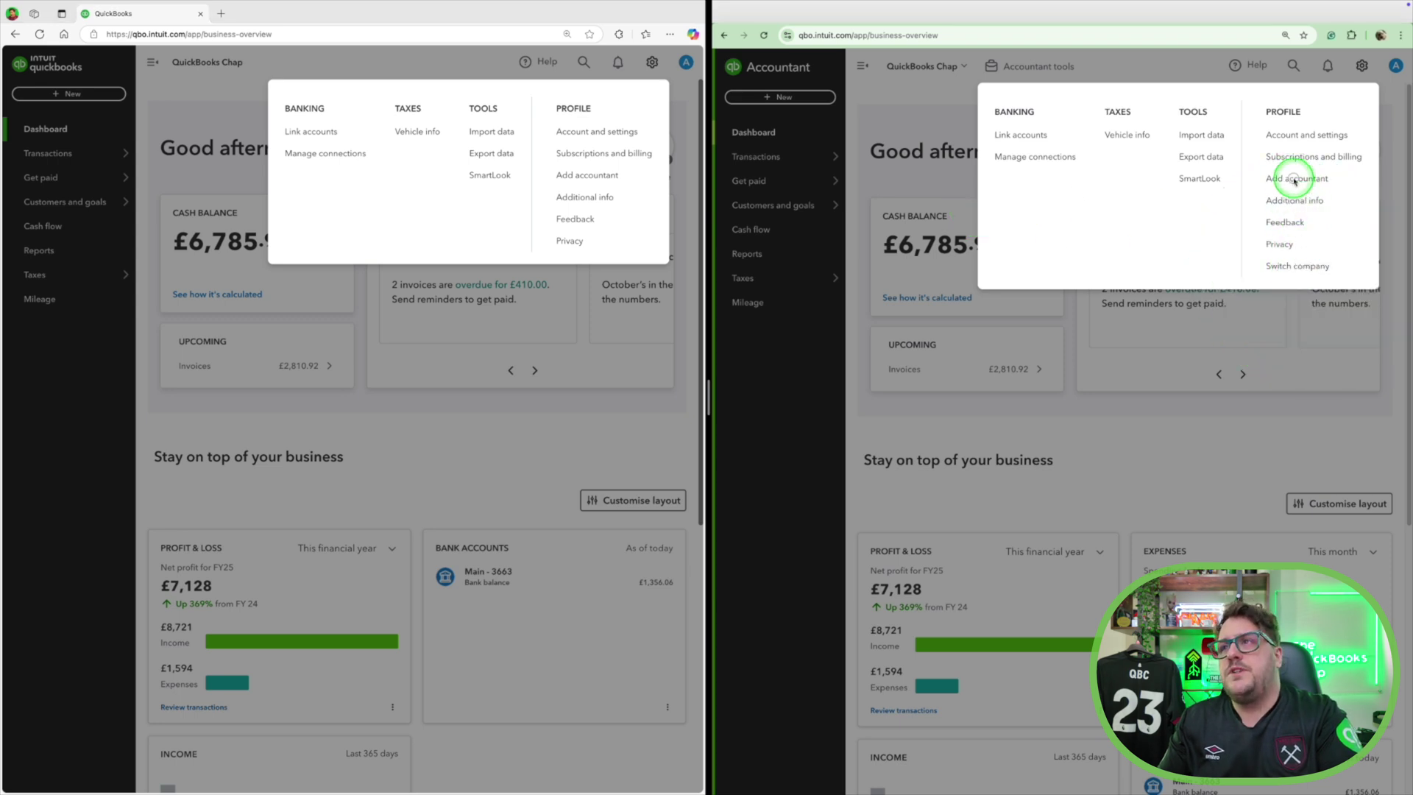
# Step: Open the Add accountant page in both the accountant view and the client view
pyautogui.click(1295, 182)
pyautogui.click(1362, 65)
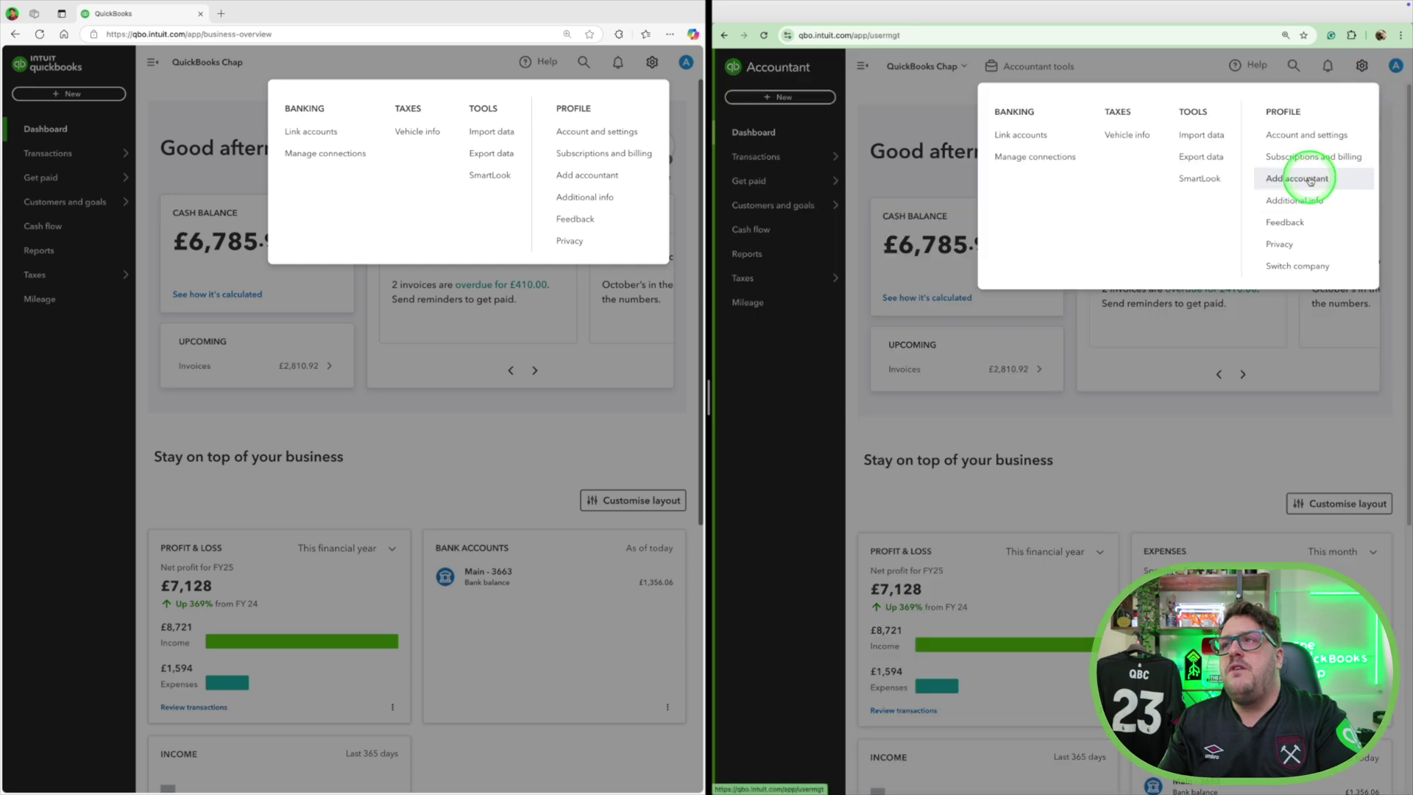
pyautogui.click(1310, 180)
pyautogui.click(652, 62)
pyautogui.click(652, 61)
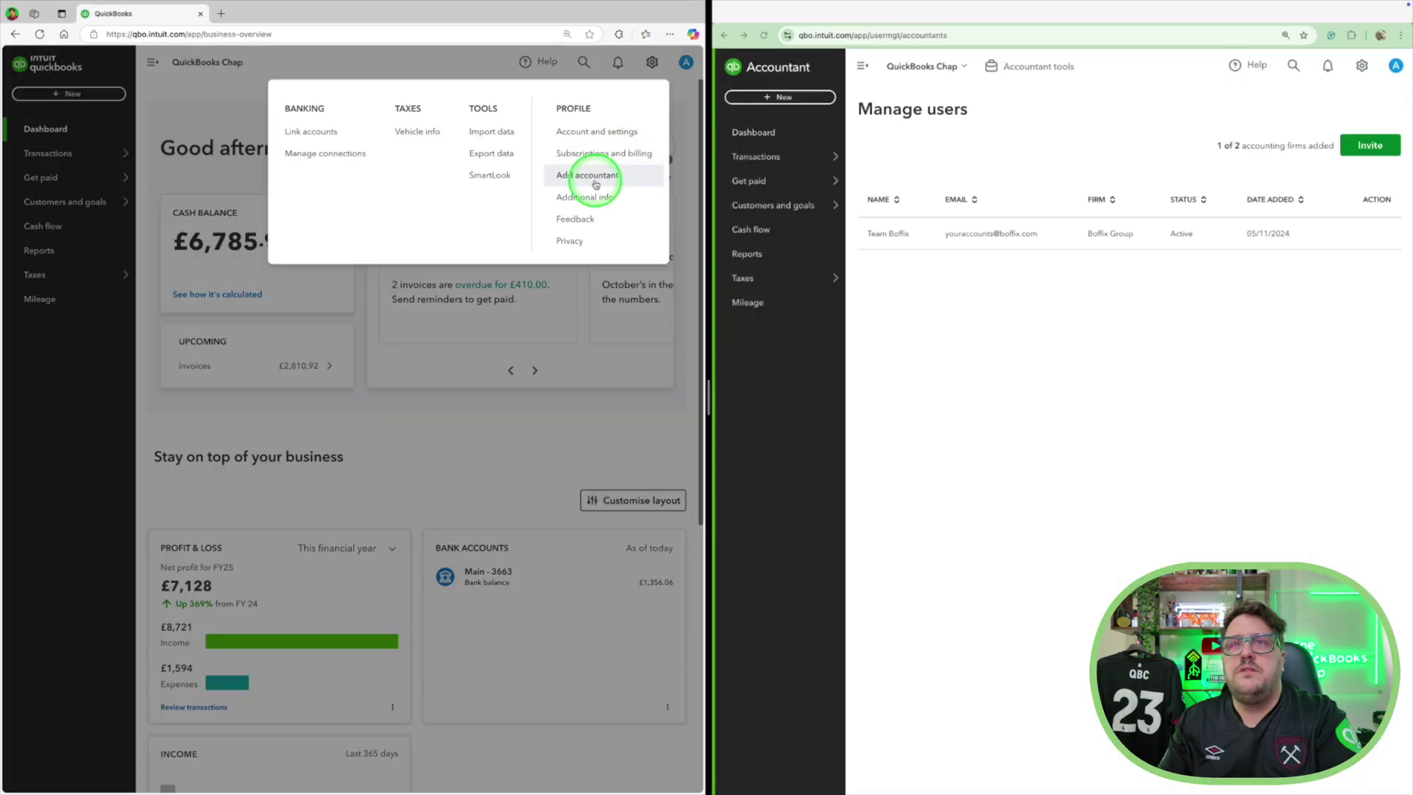
pyautogui.click(596, 181)
pyautogui.click(1311, 138)
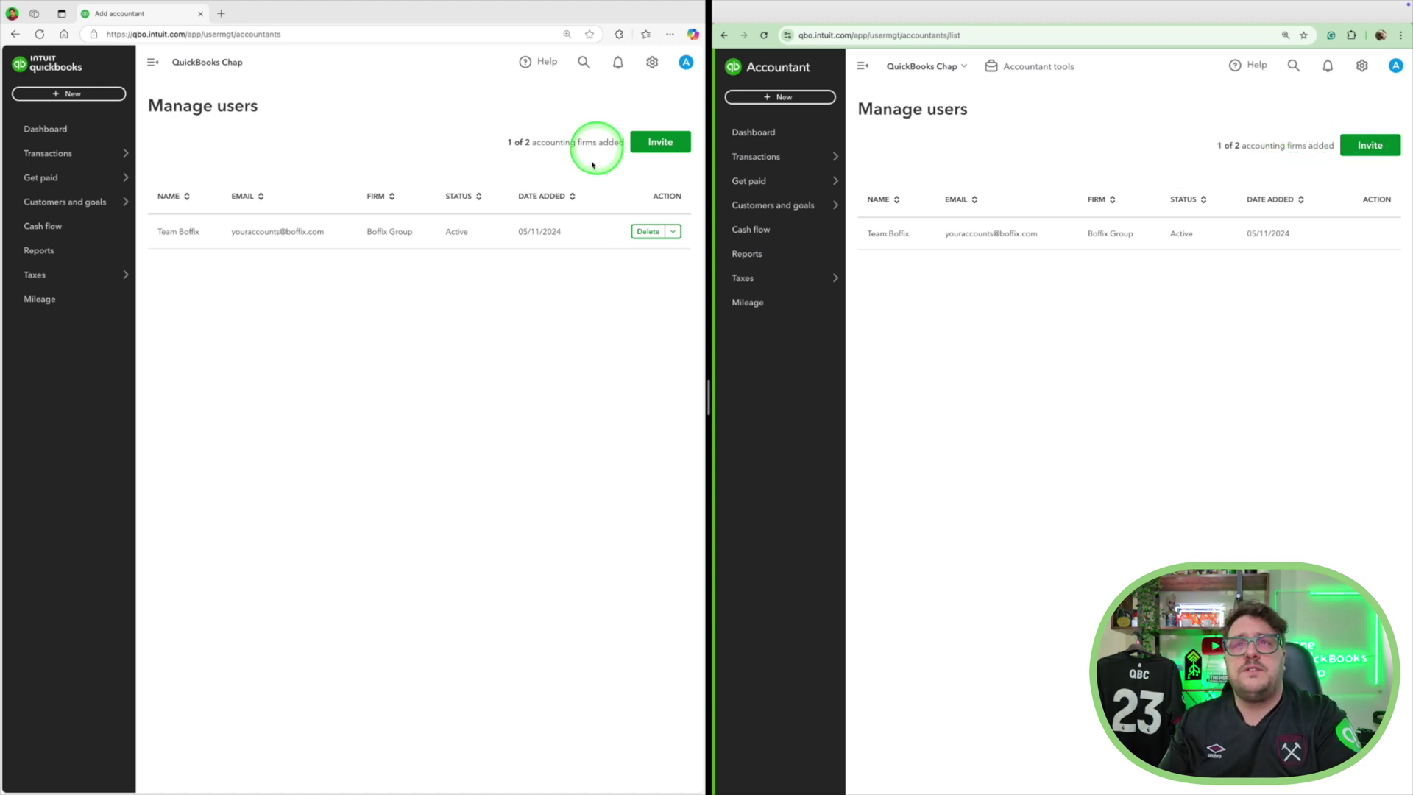
# Step: Check which actions the client view offers for the accounting firm already added, besides deleting it
pyautogui.click(677, 236)
pyautogui.click(653, 256)
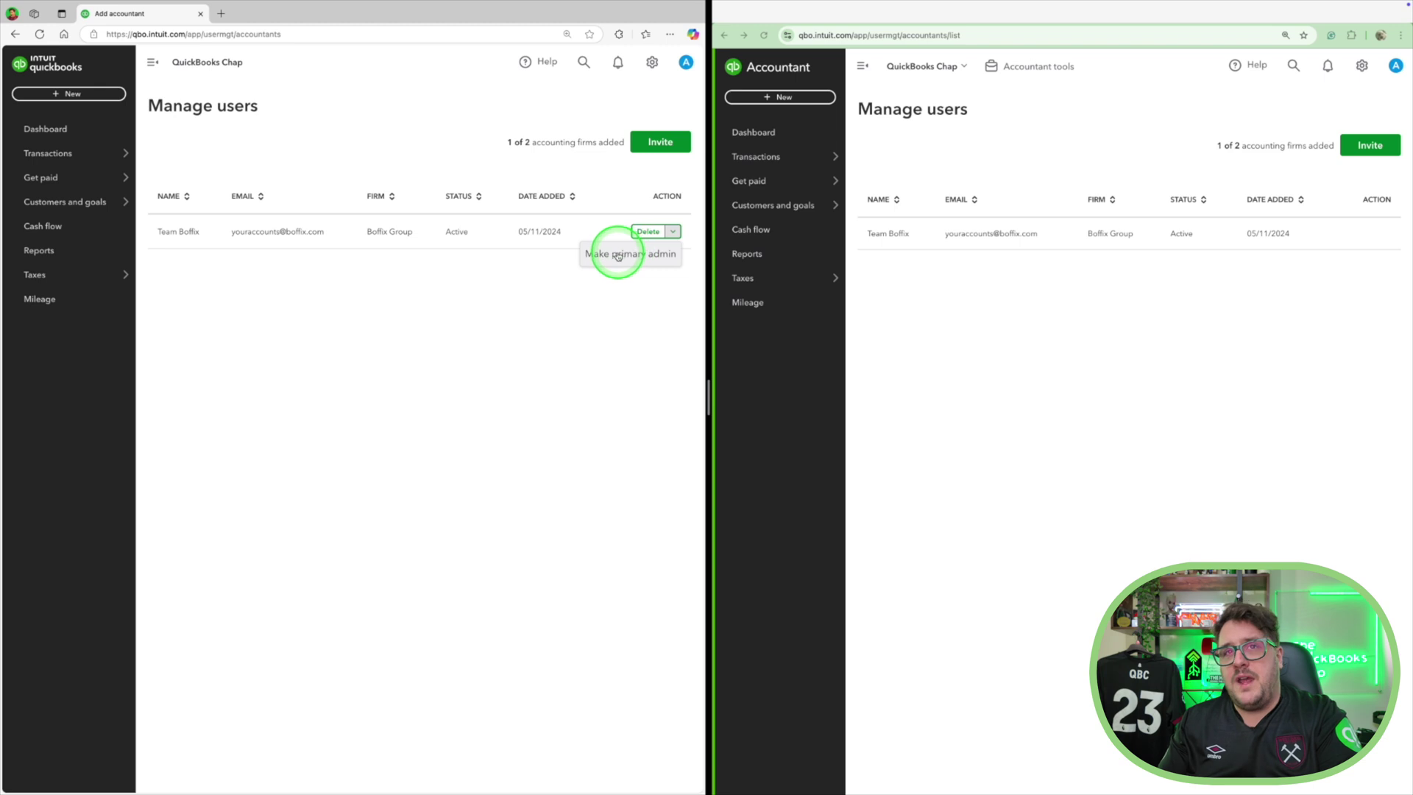
pyautogui.click(594, 188)
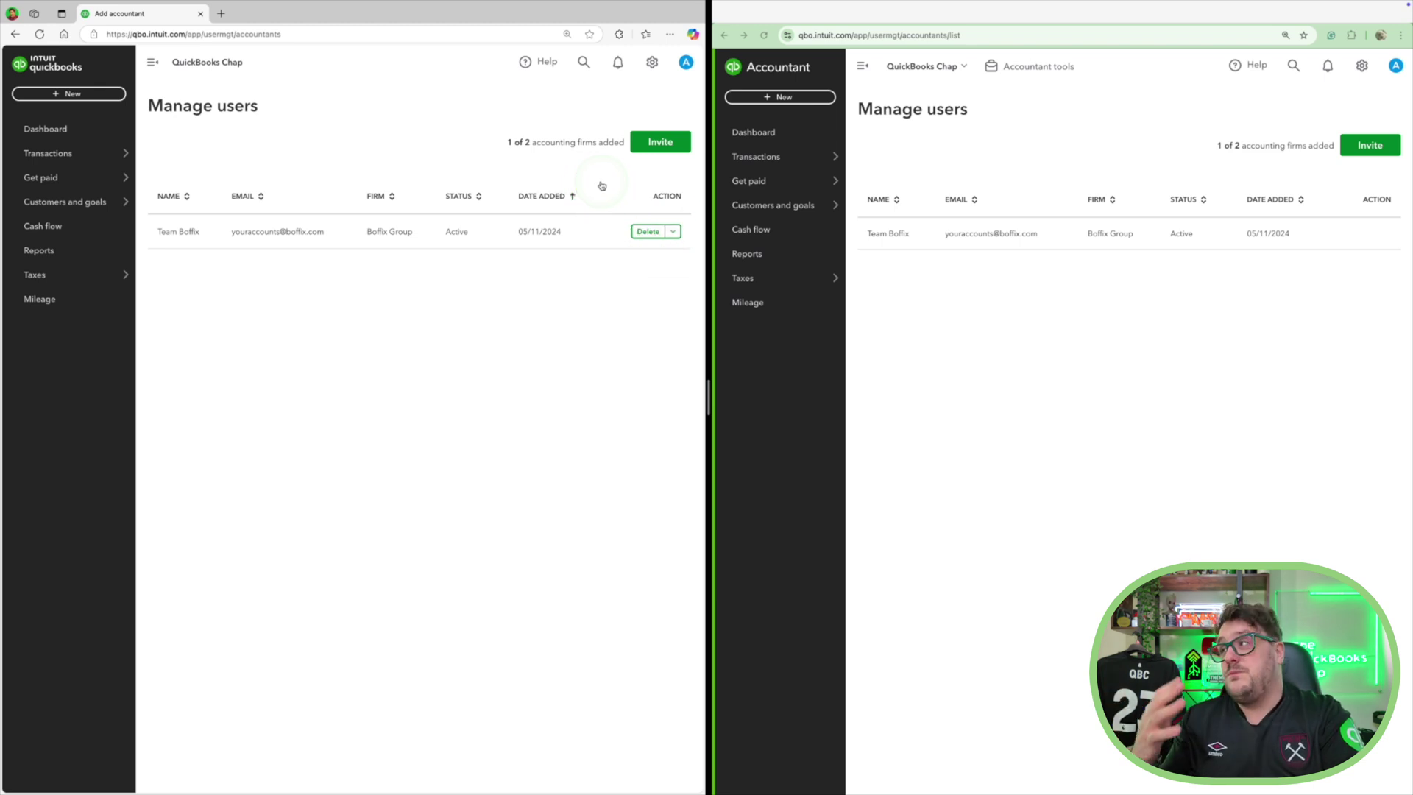
# Step: View the form for inviting a new accounting firm in the client view and close it without saving
pyautogui.click(652, 61)
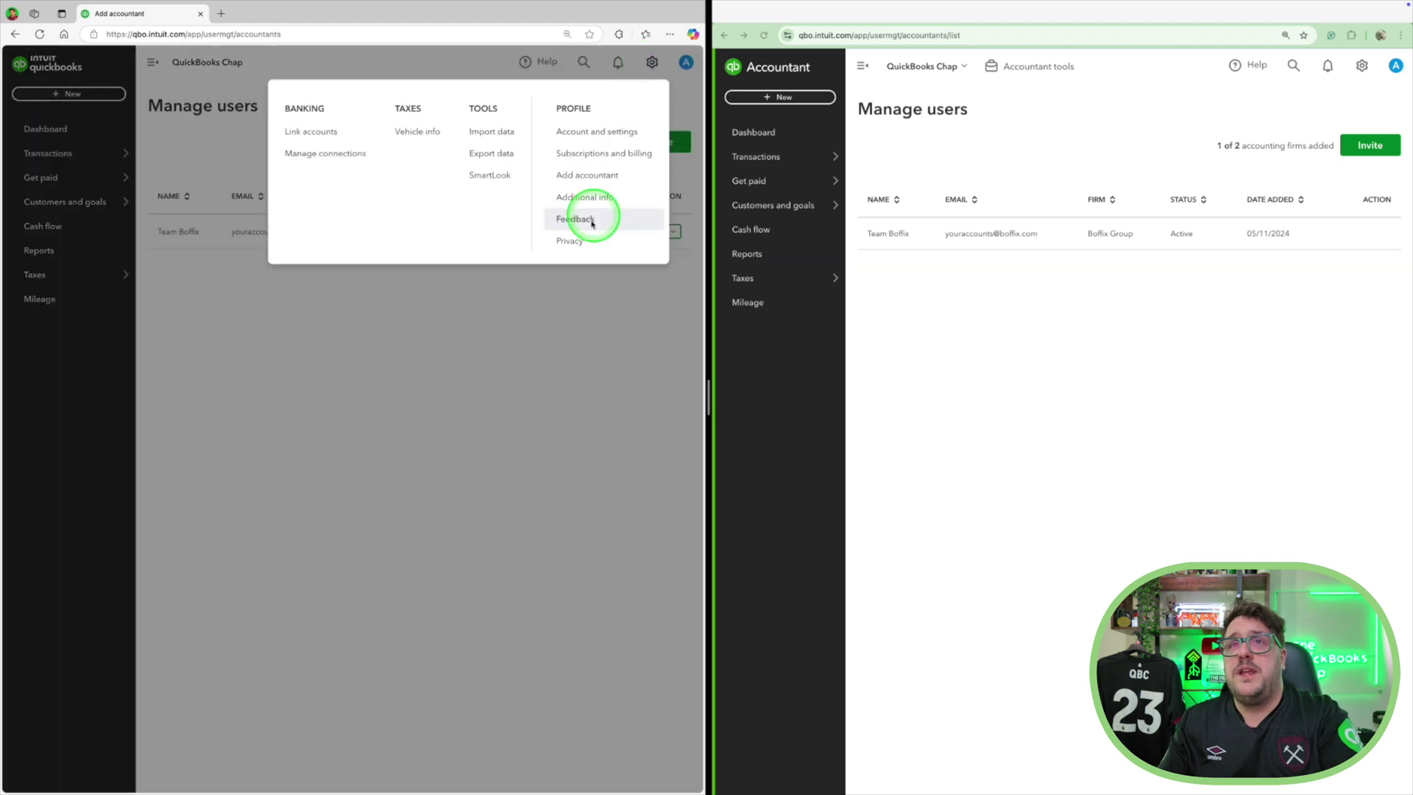
pyautogui.click(583, 290)
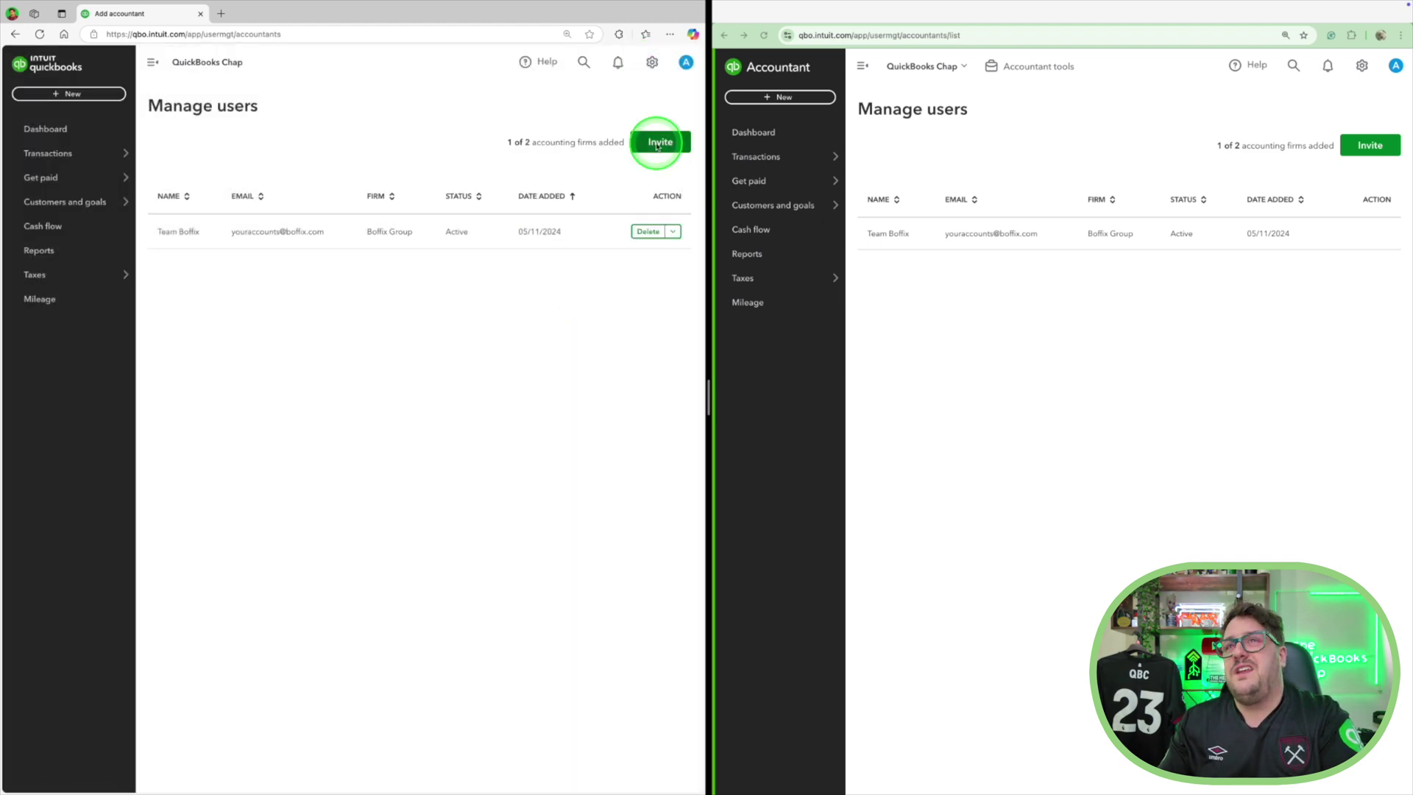
pyautogui.click(659, 142)
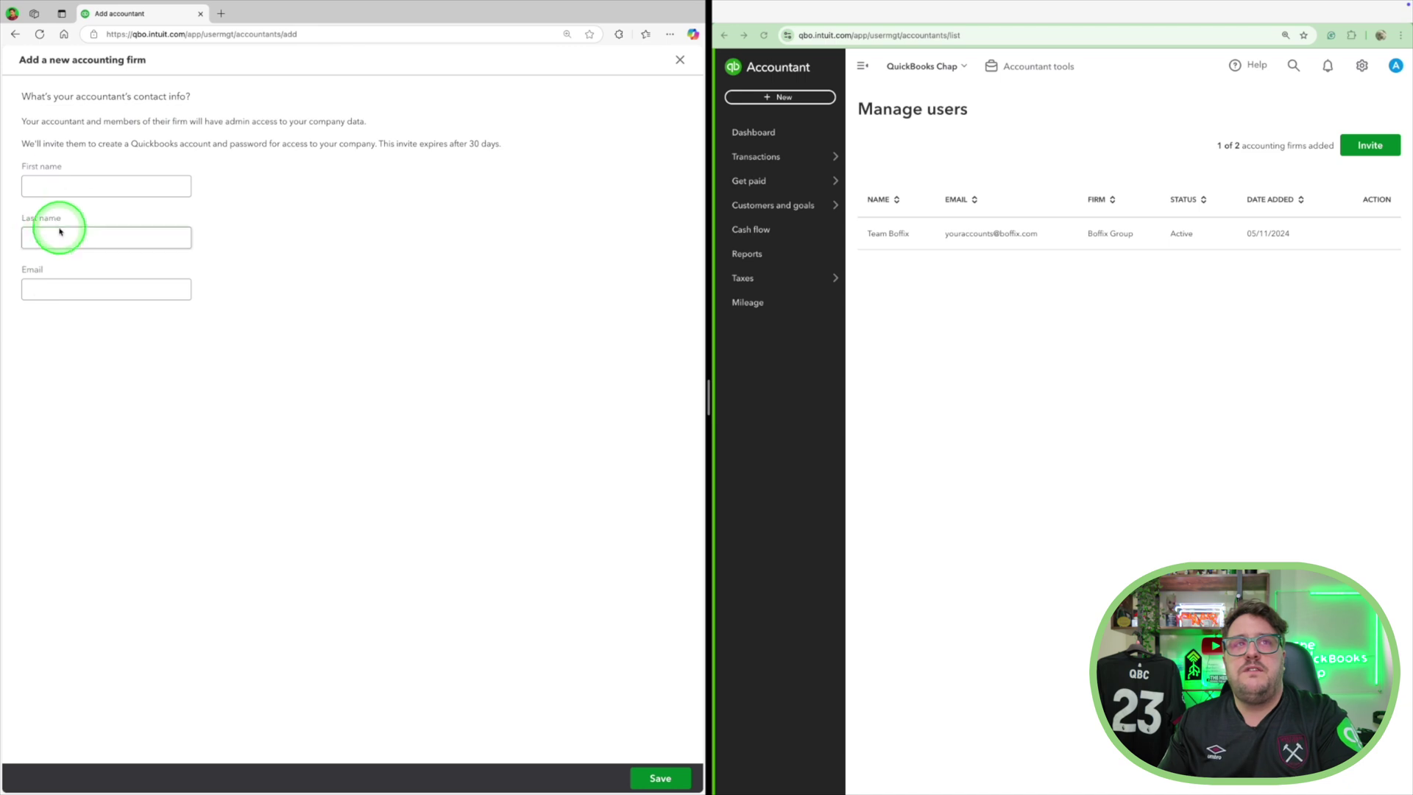
pyautogui.click(681, 59)
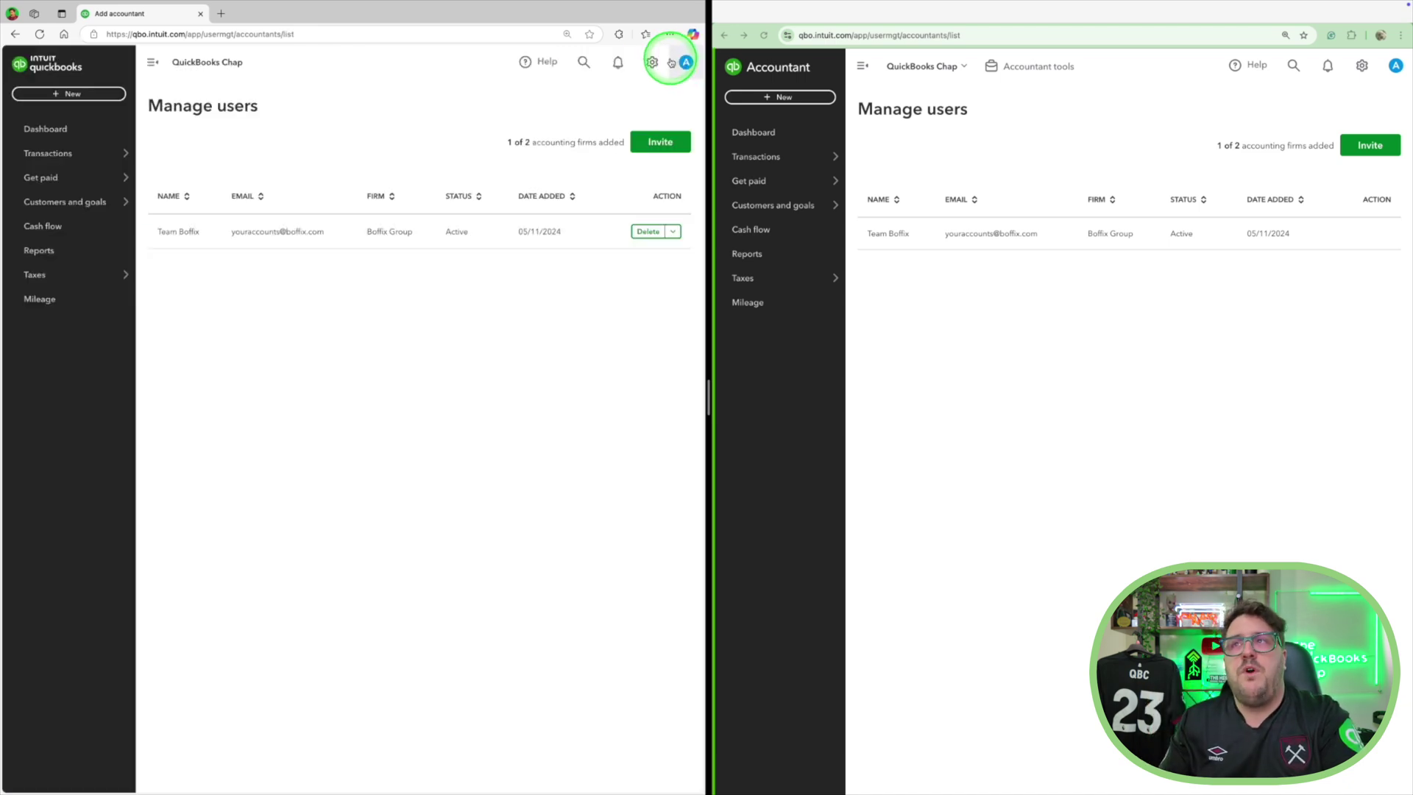
# Step: Compare the settings options and the options for creating new items across the client and accountant views
pyautogui.click(662, 62)
pyautogui.click(1362, 65)
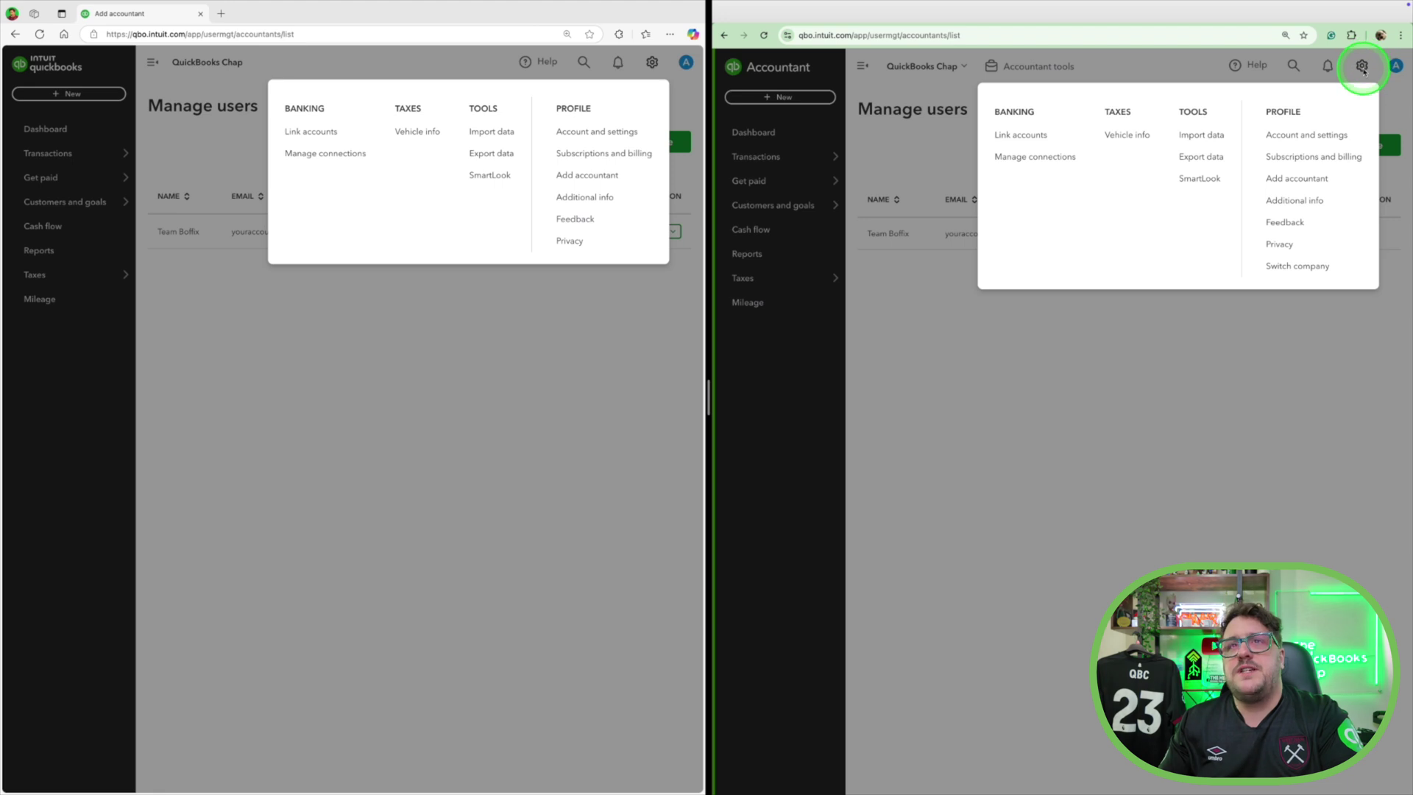
pyautogui.click(127, 95)
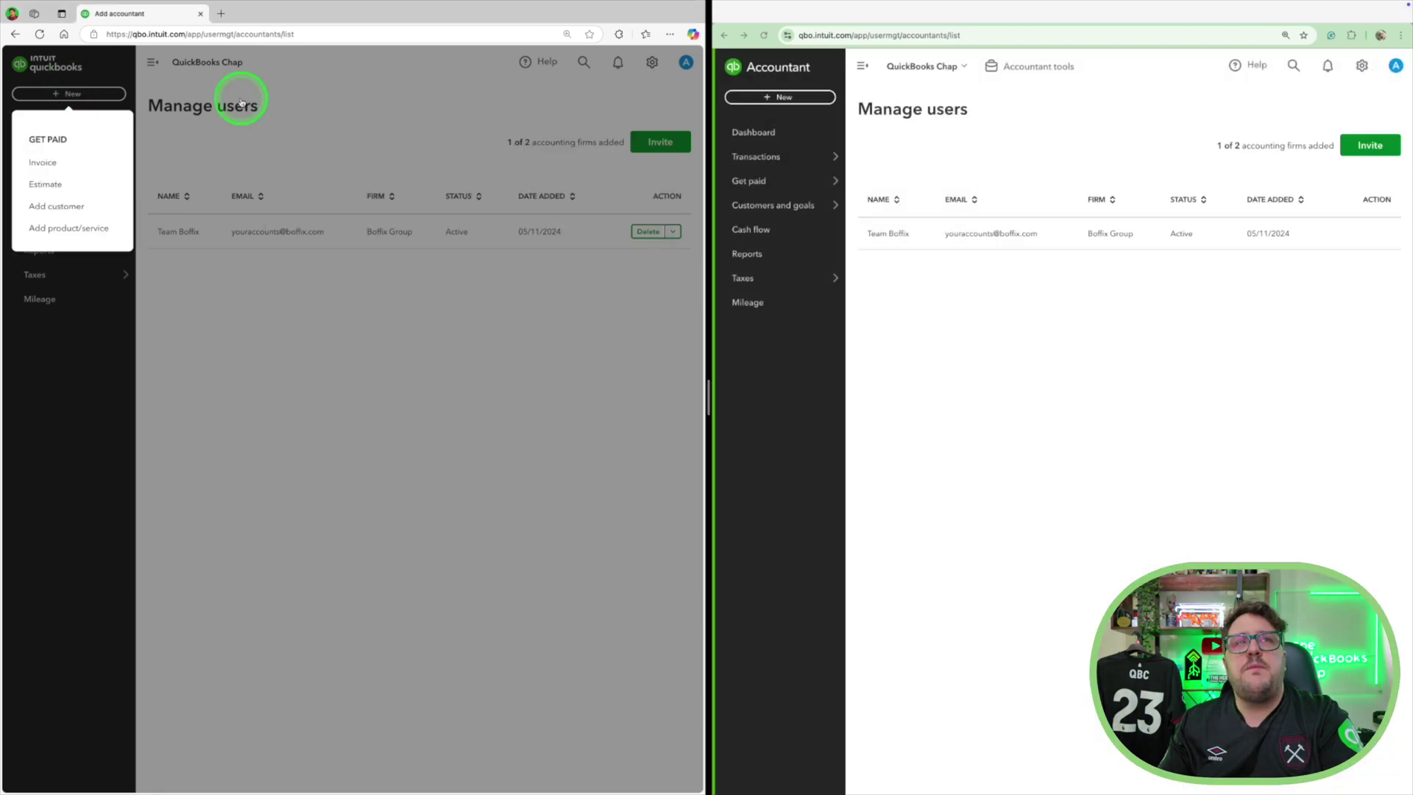
pyautogui.click(788, 96)
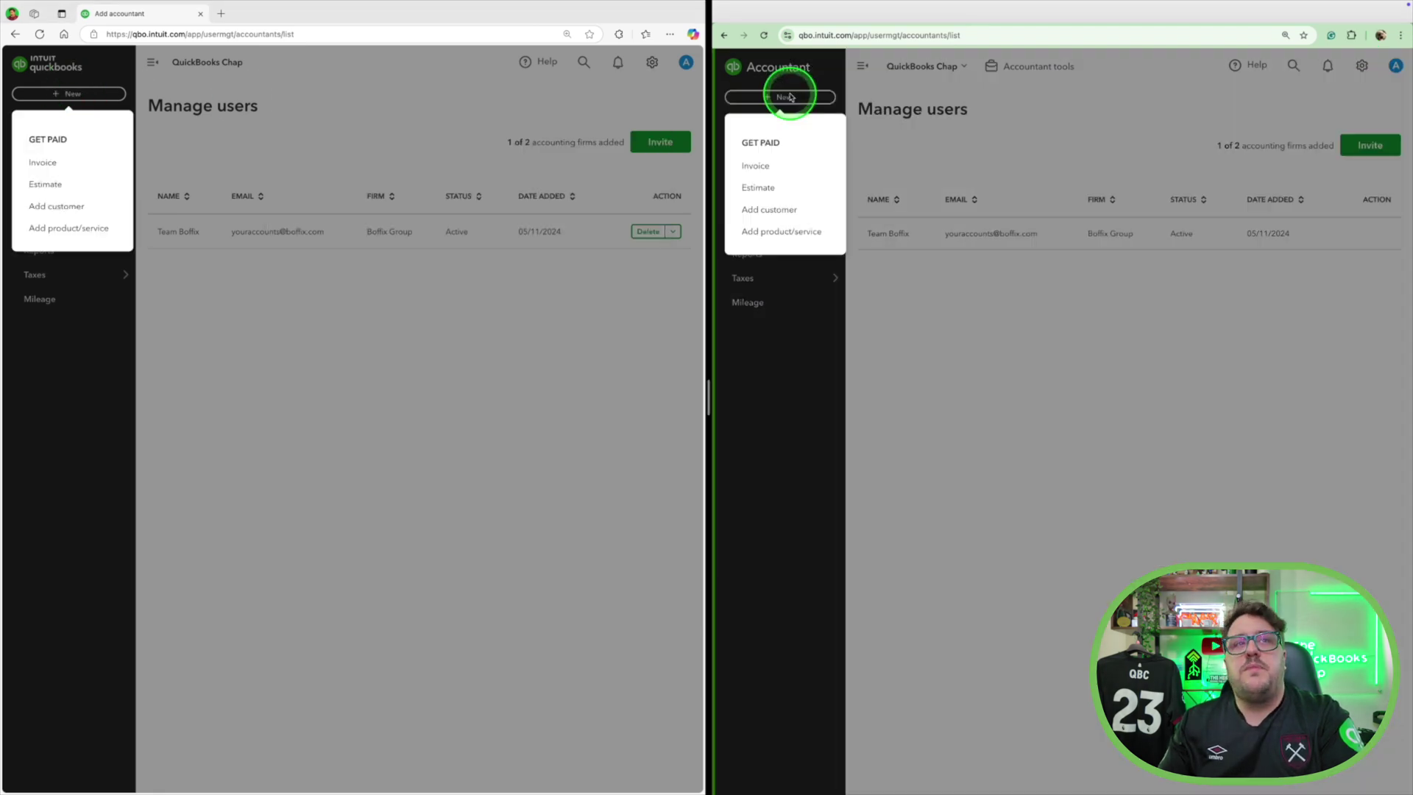
pyautogui.click(333, 344)
pyautogui.click(780, 96)
pyautogui.click(195, 152)
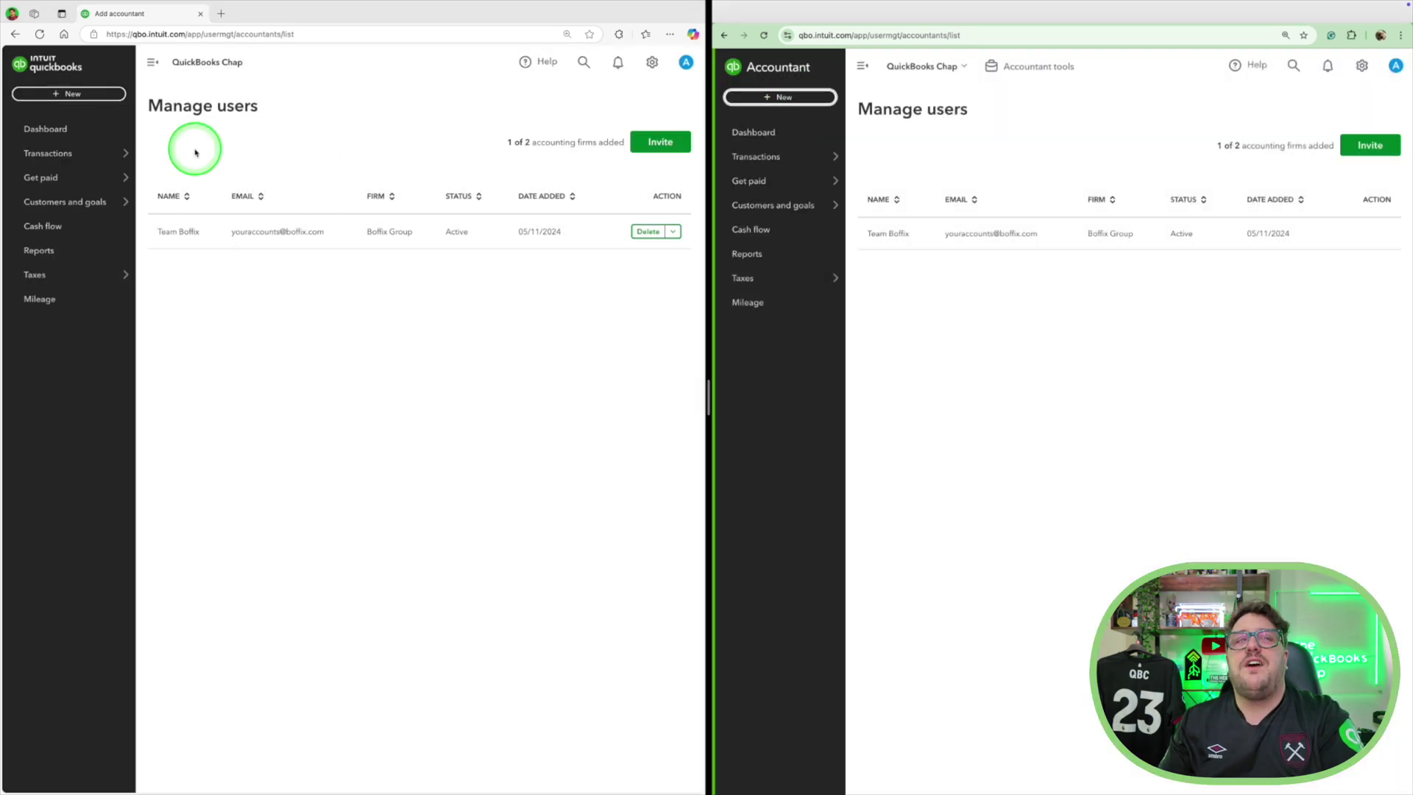
# Step: Open the Bank transactions list in both the client view and the accountant view
pyautogui.click(164, 153)
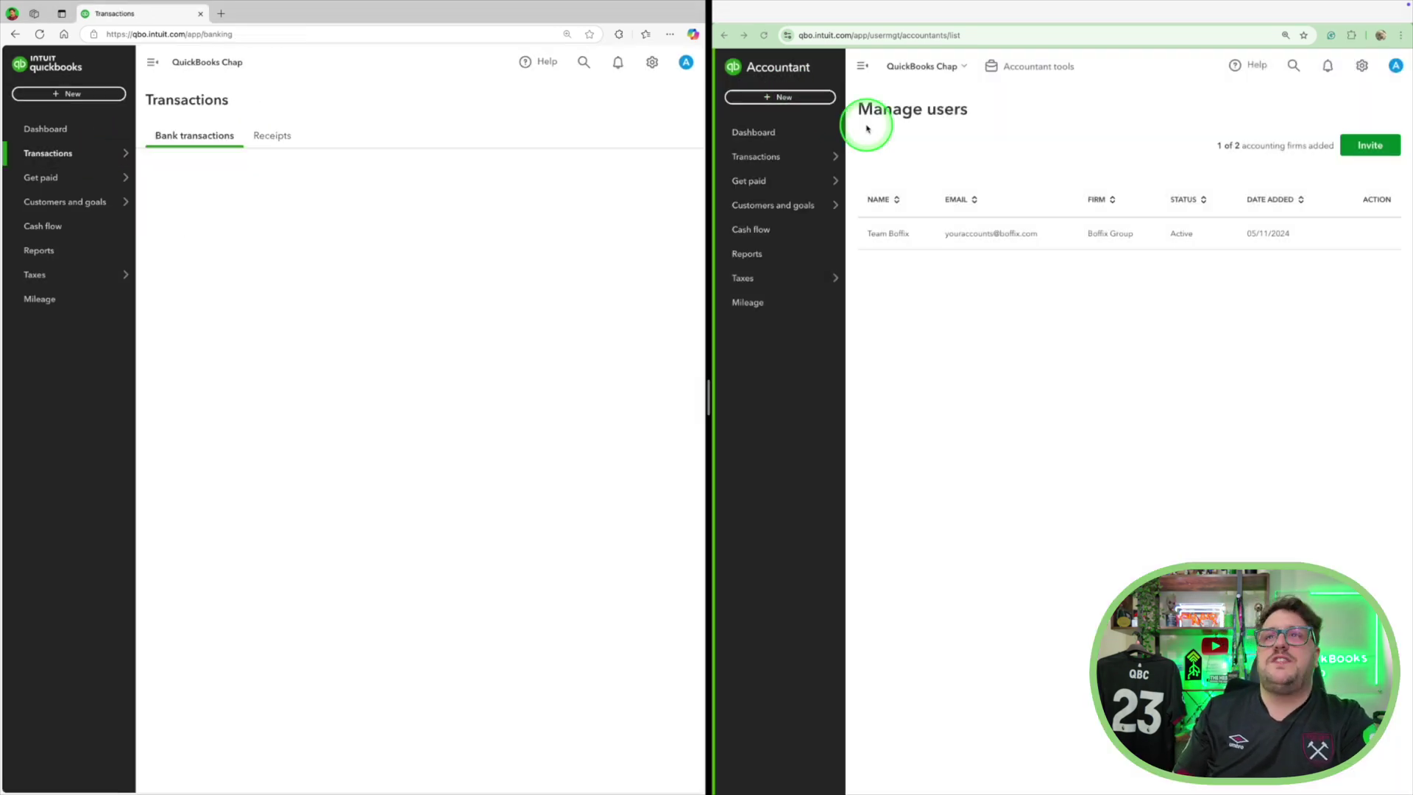
pyautogui.moveTo(762, 154)
pyautogui.click(887, 156)
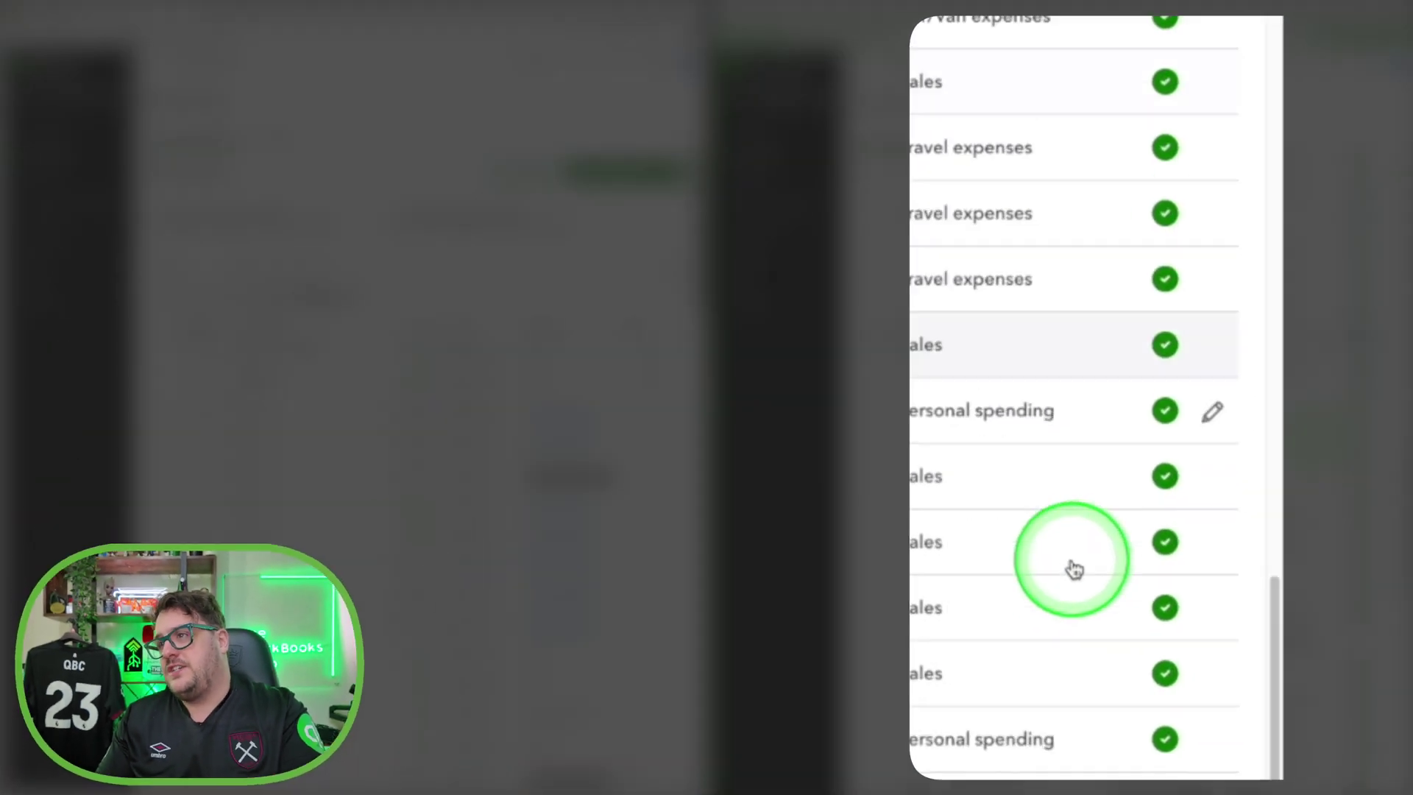
# Step: Mark the GAccom transaction dated 05/03/2024 as reviewed in the accountant view
pyautogui.scroll(-10, 1071, 570)
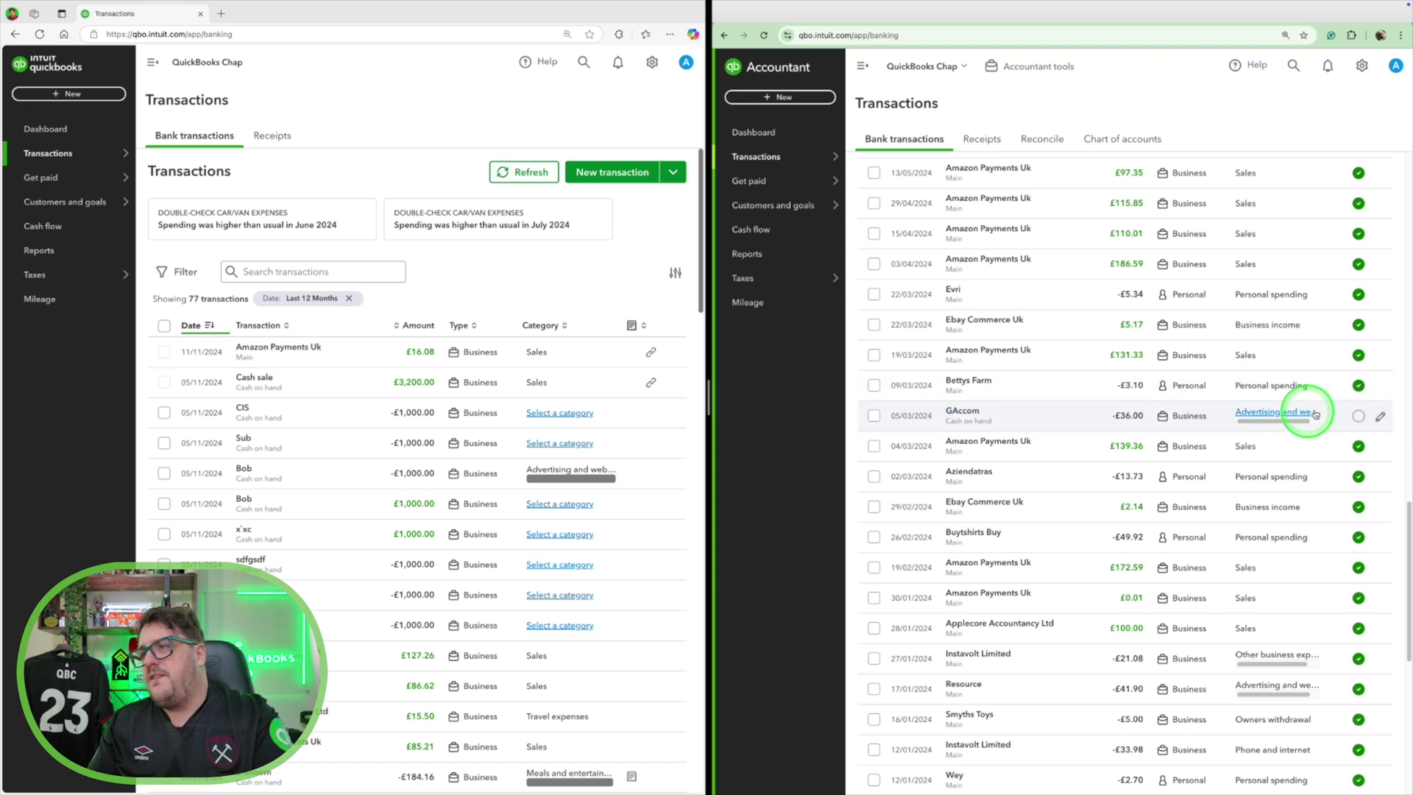
pyautogui.click(1358, 416)
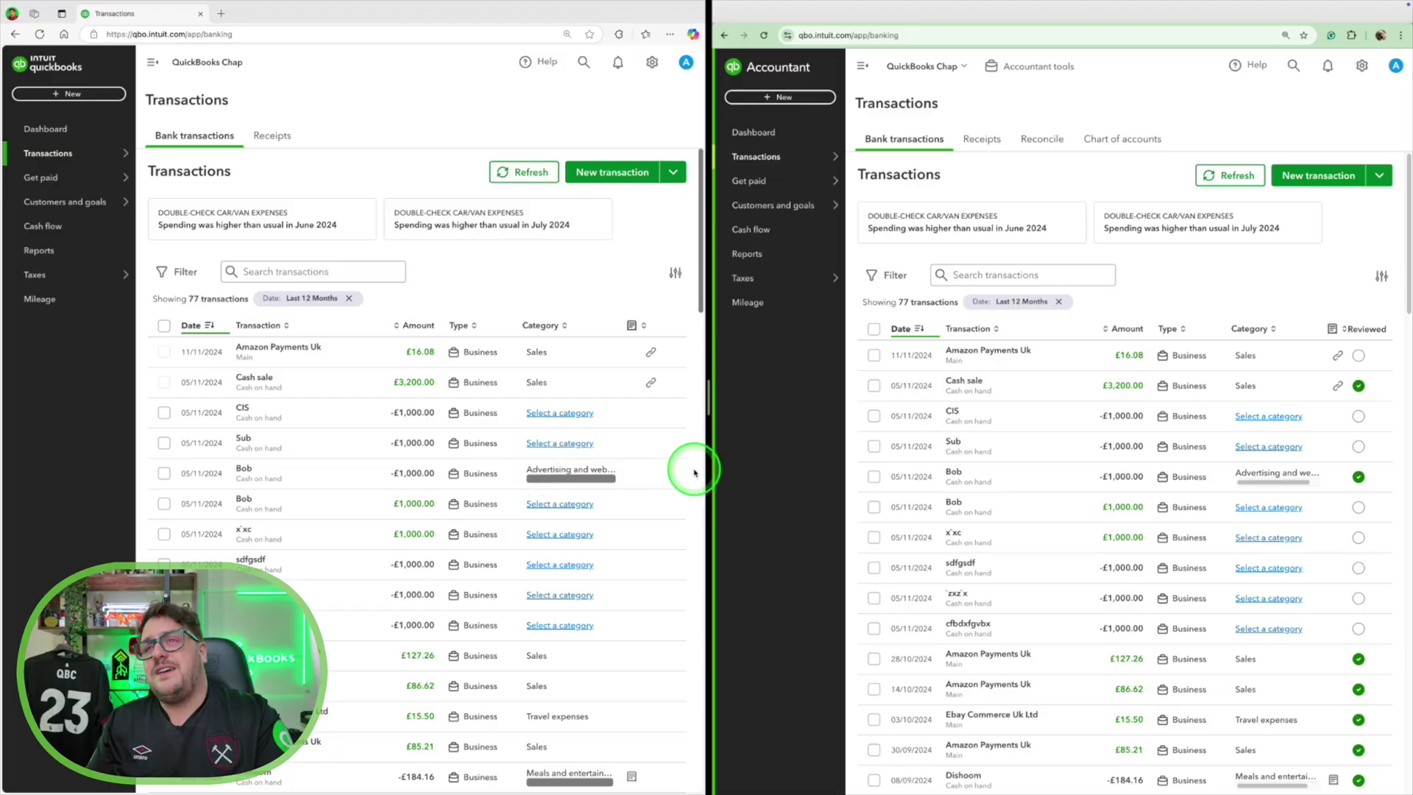
# Step: Look through the client view's bank transactions to compare their columns with those in the accountant view
pyautogui.scroll(-20, 665, 567)
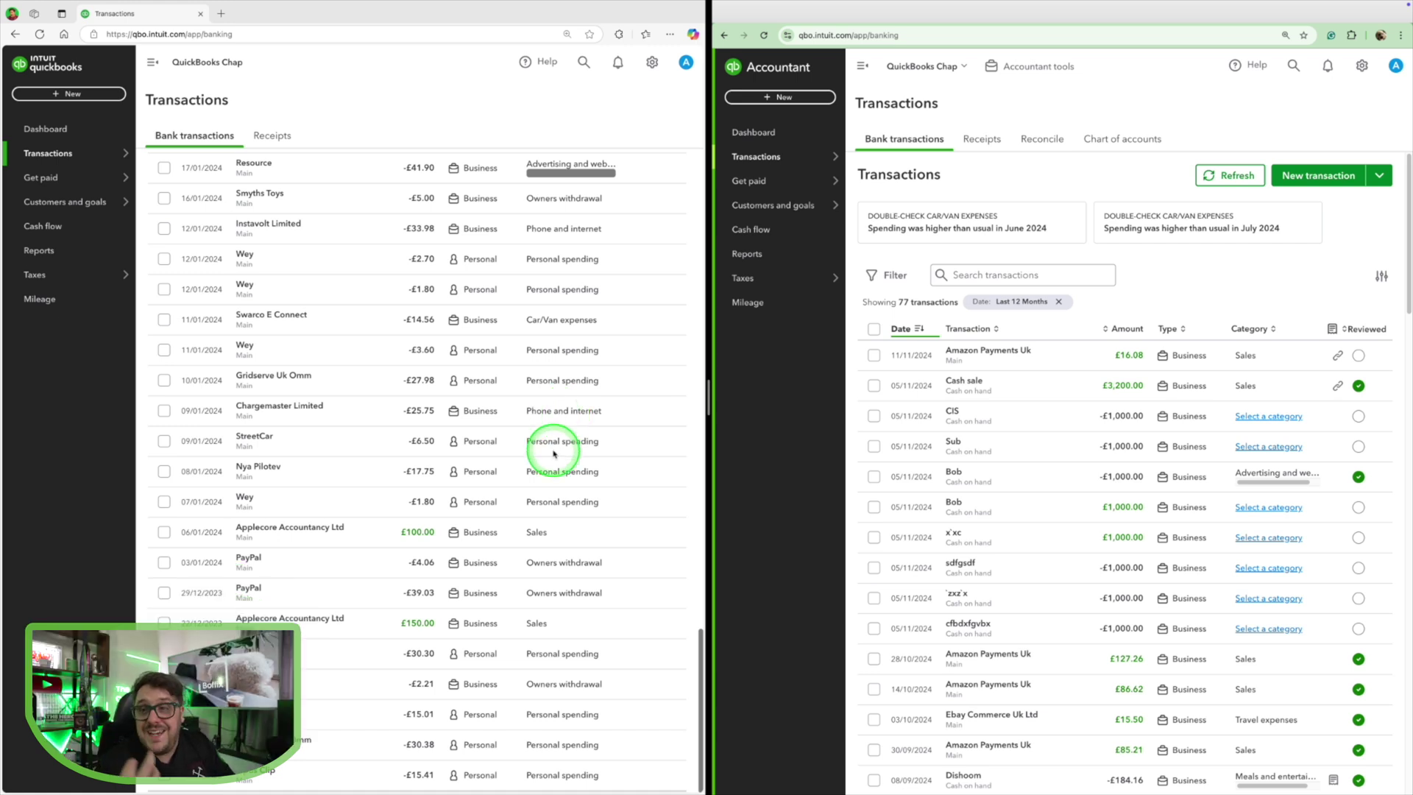
pyautogui.scroll(10, 577, 461)
pyautogui.scroll(-8, 595, 435)
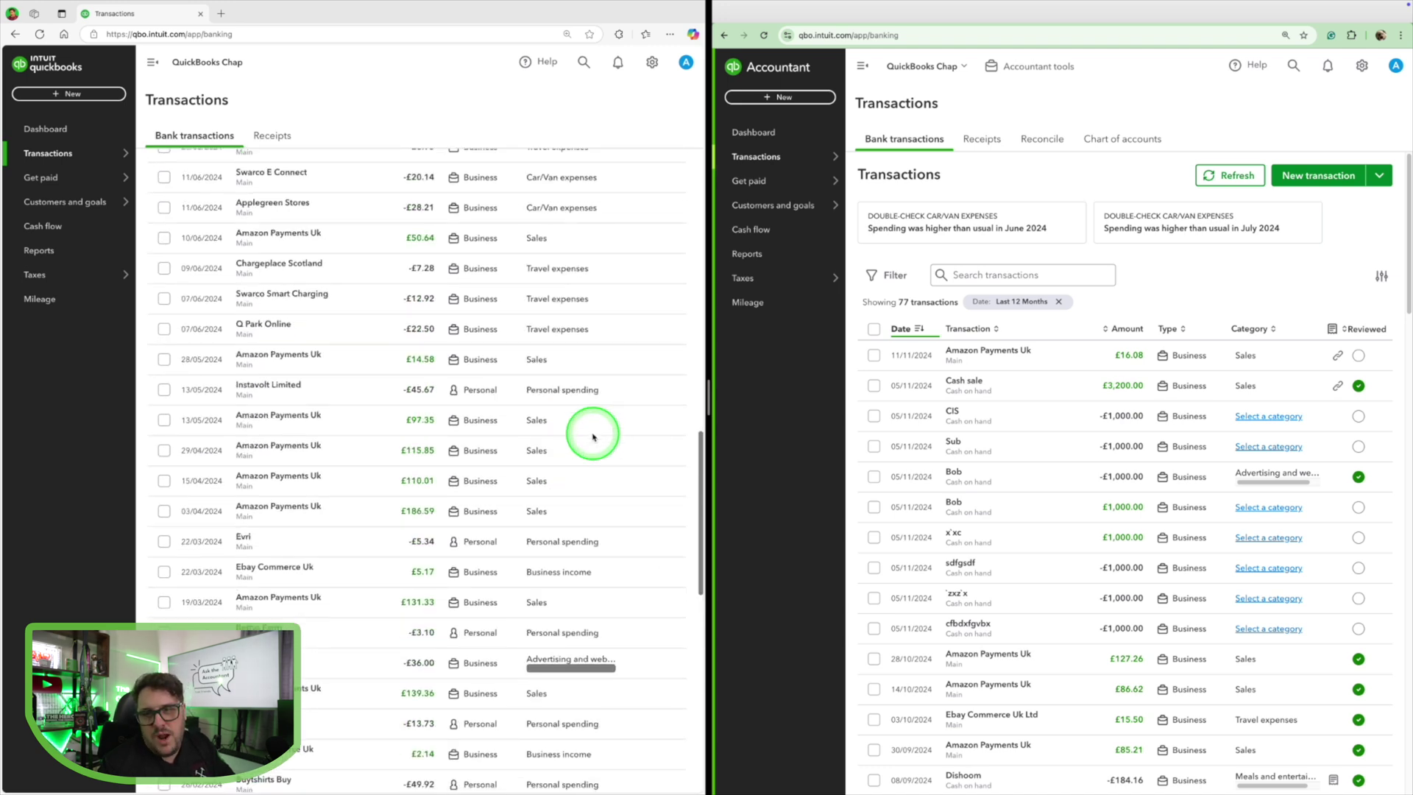
pyautogui.scroll(15, 592, 318)
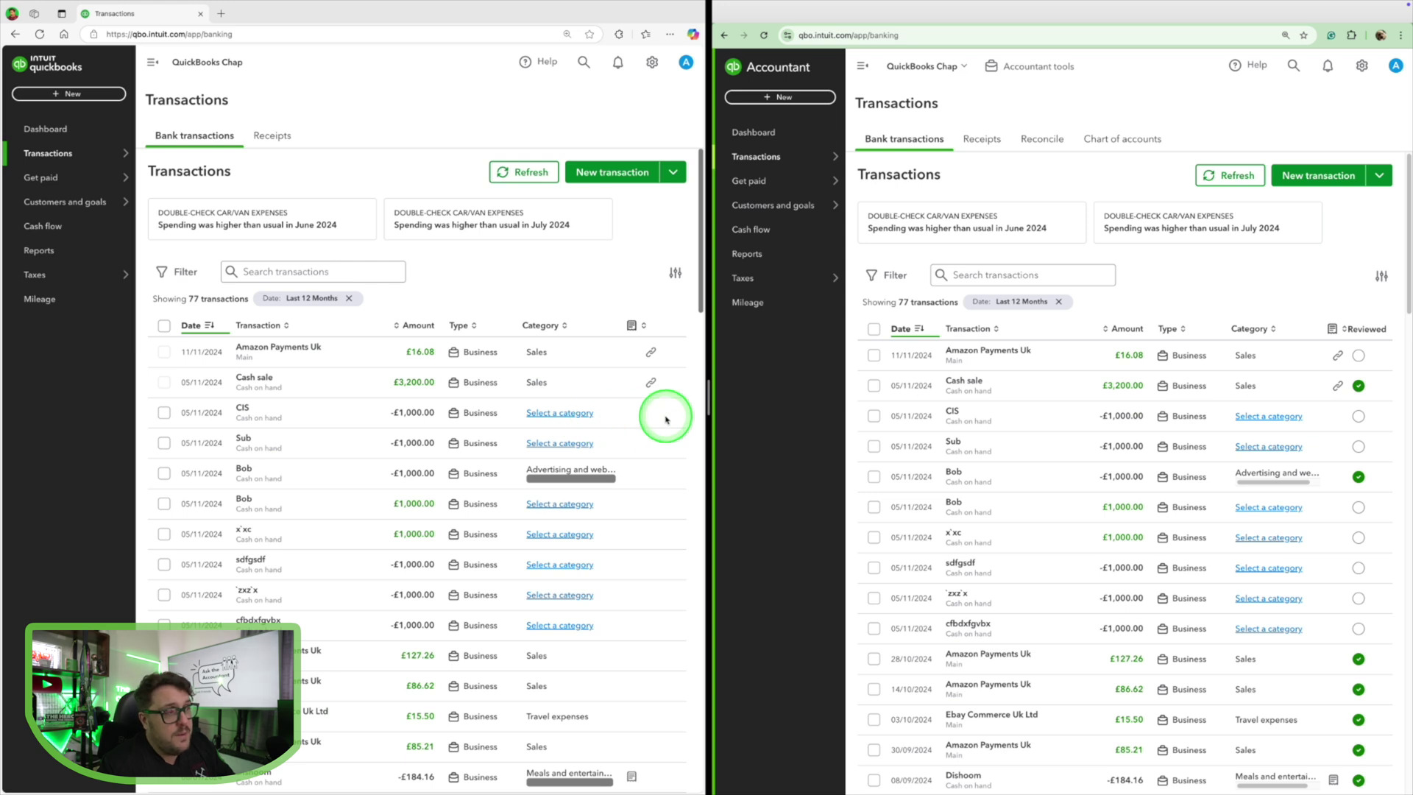
pyautogui.click(1163, 376)
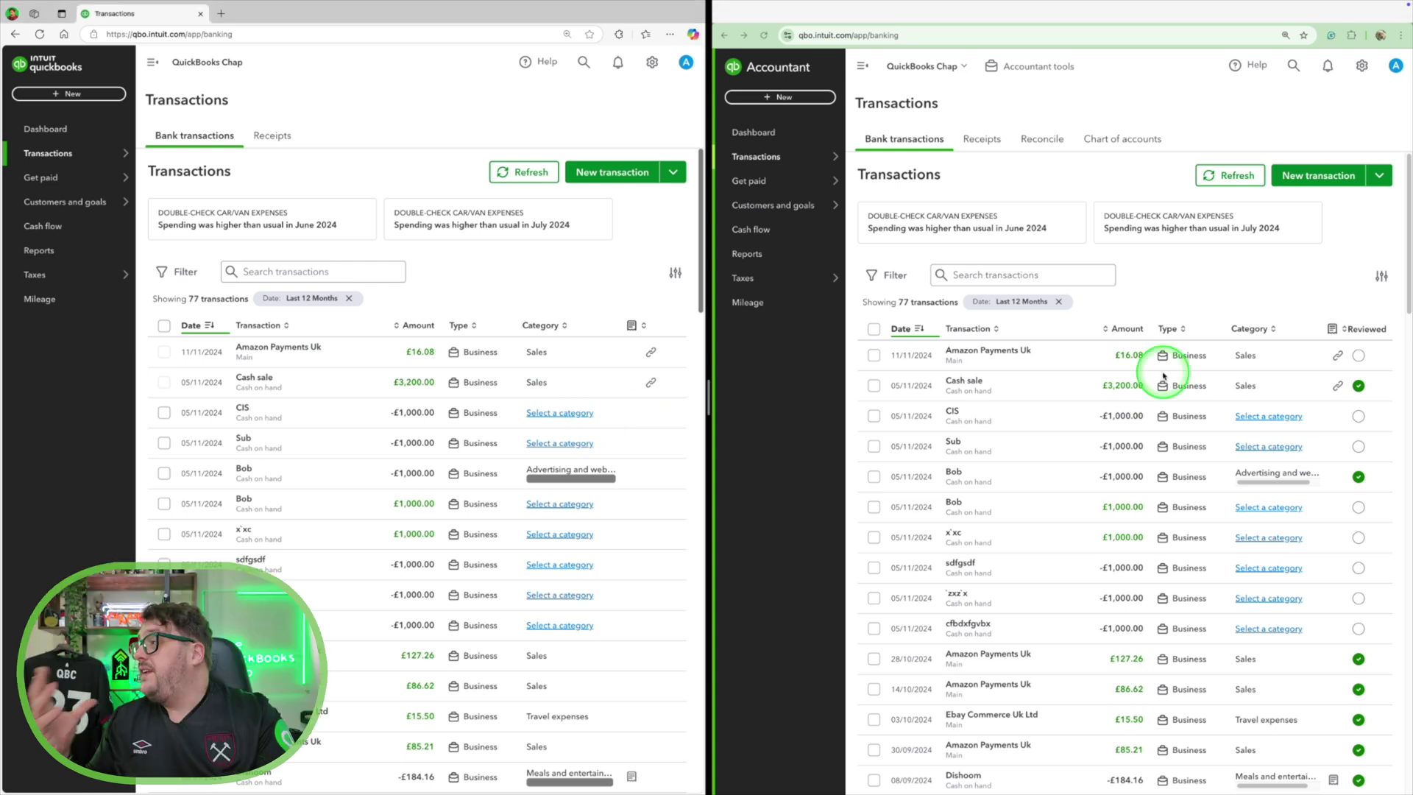
# Step: Filter the accountant view's bank transactions to the Advertising and website category
pyautogui.click(883, 277)
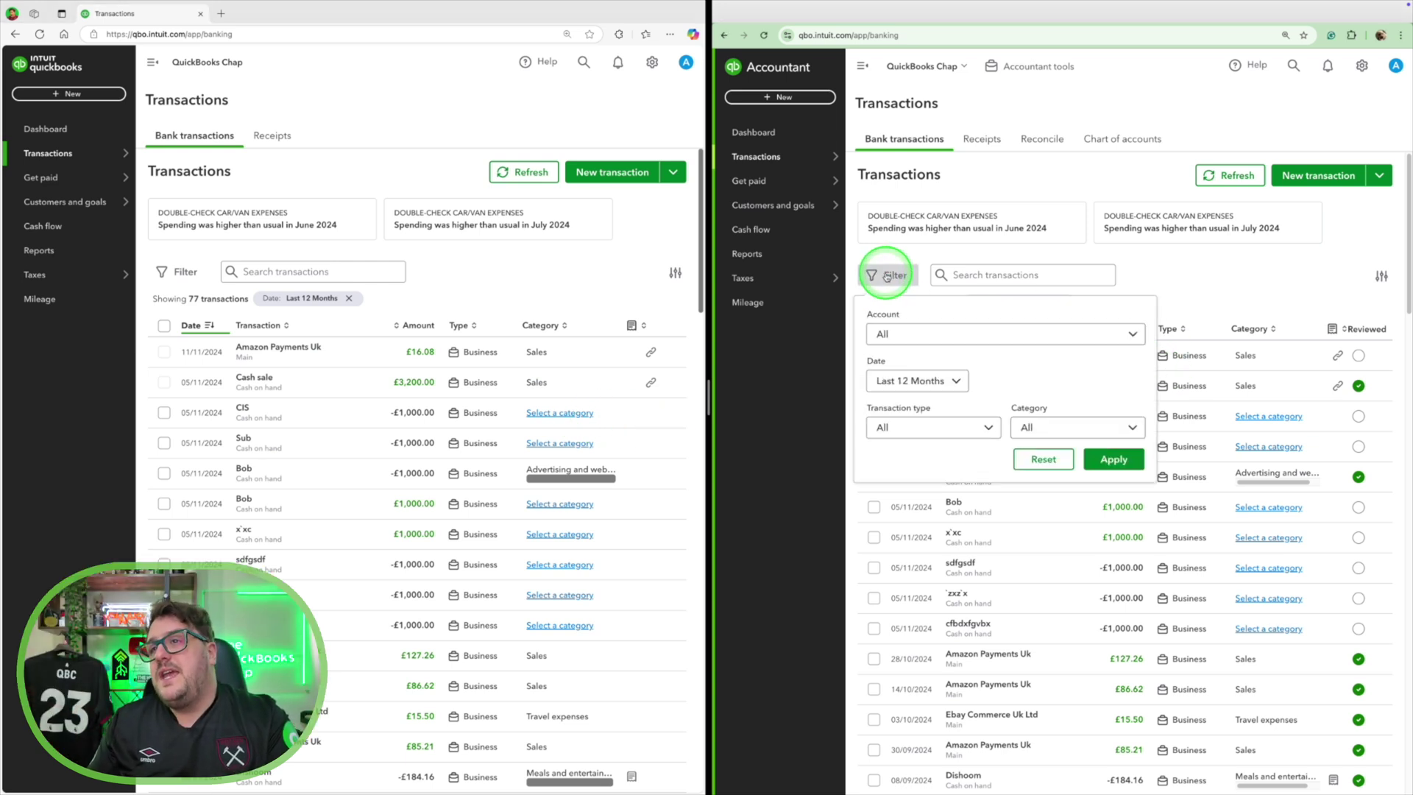
pyautogui.click(1080, 430)
pyautogui.click(1025, 524)
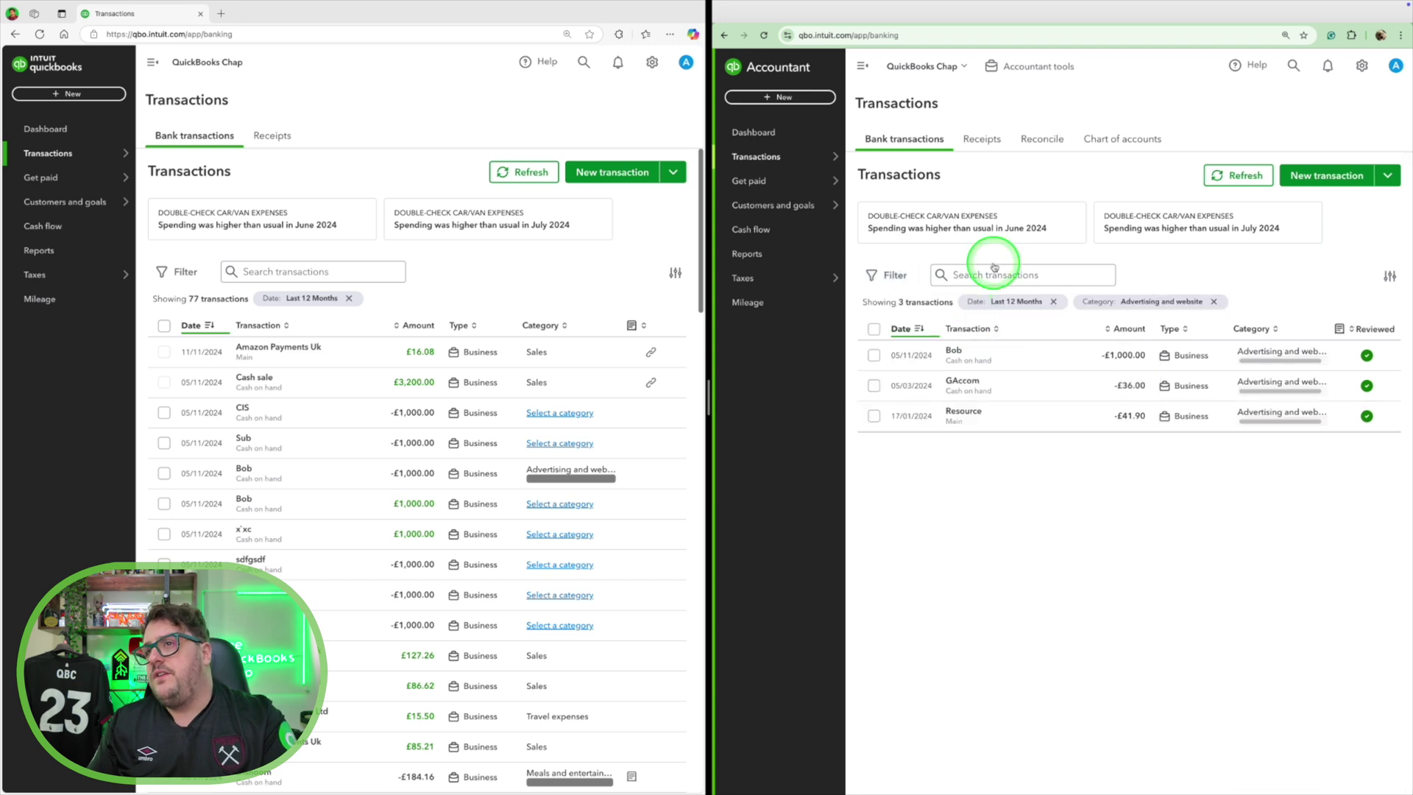
pyautogui.click(883, 275)
pyautogui.click(1080, 430)
pyautogui.scroll(-3, 1025, 561)
pyautogui.click(1362, 414)
pyautogui.click(1363, 357)
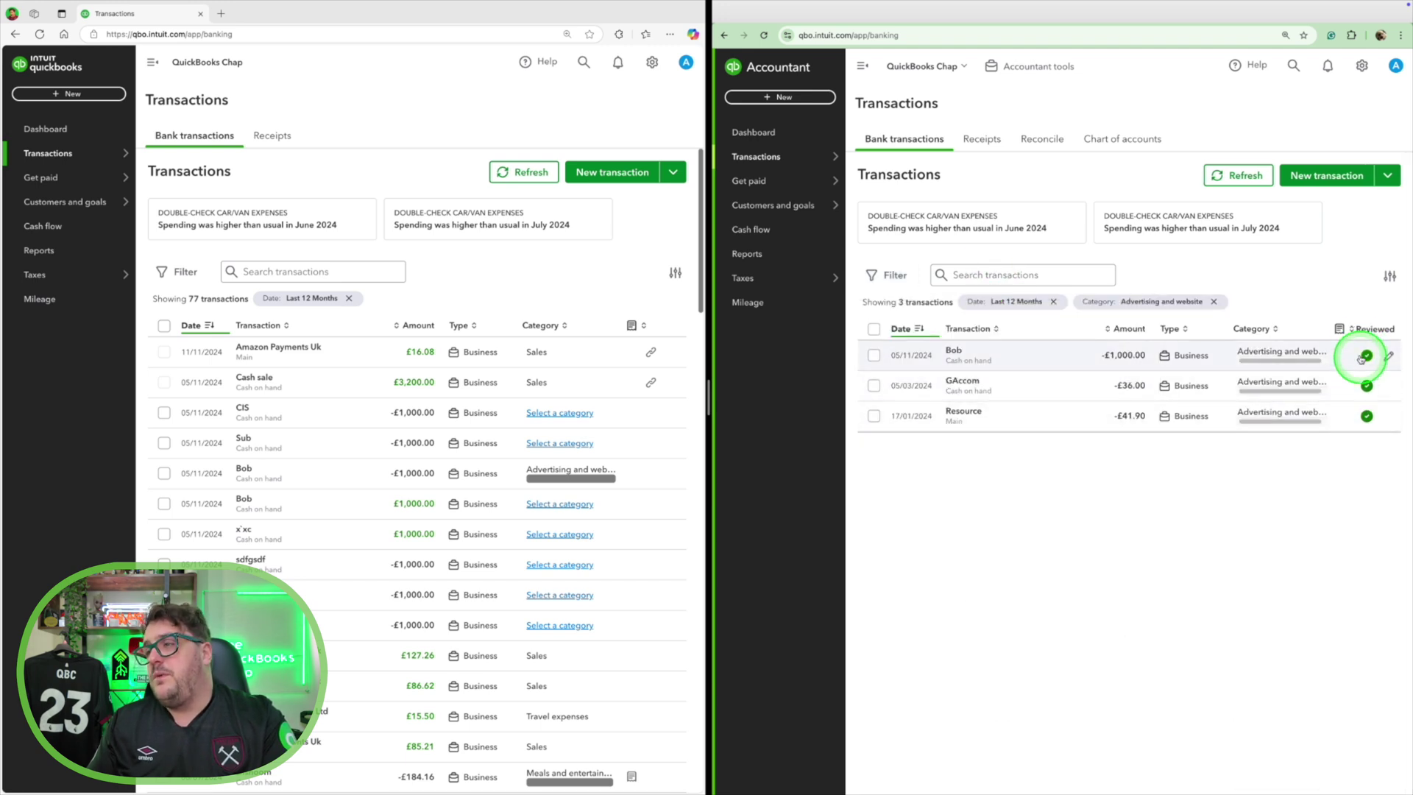
# Step: Check the bulk review options for all the filtered transactions and clear the selection
pyautogui.click(873, 329)
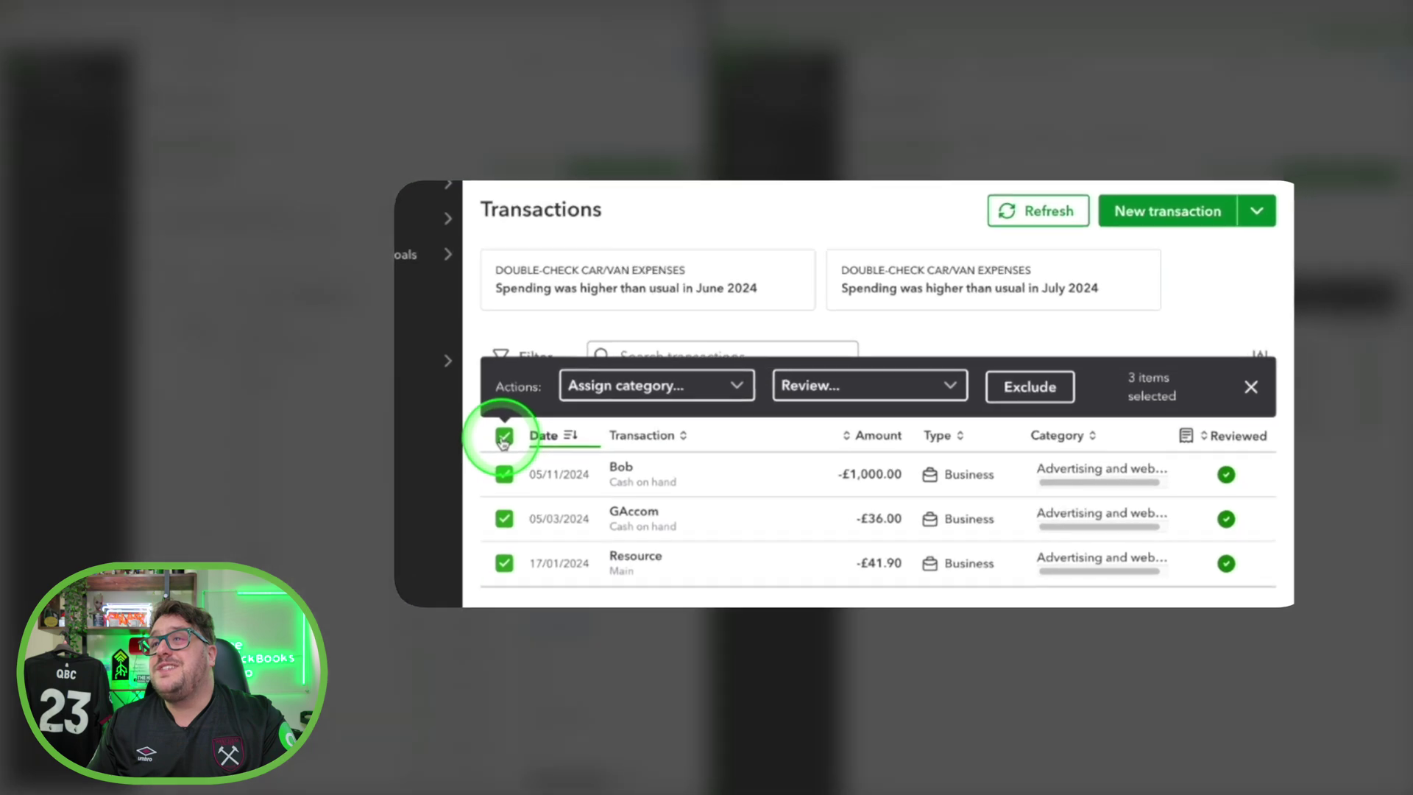
pyautogui.click(976, 291)
pyautogui.click(813, 391)
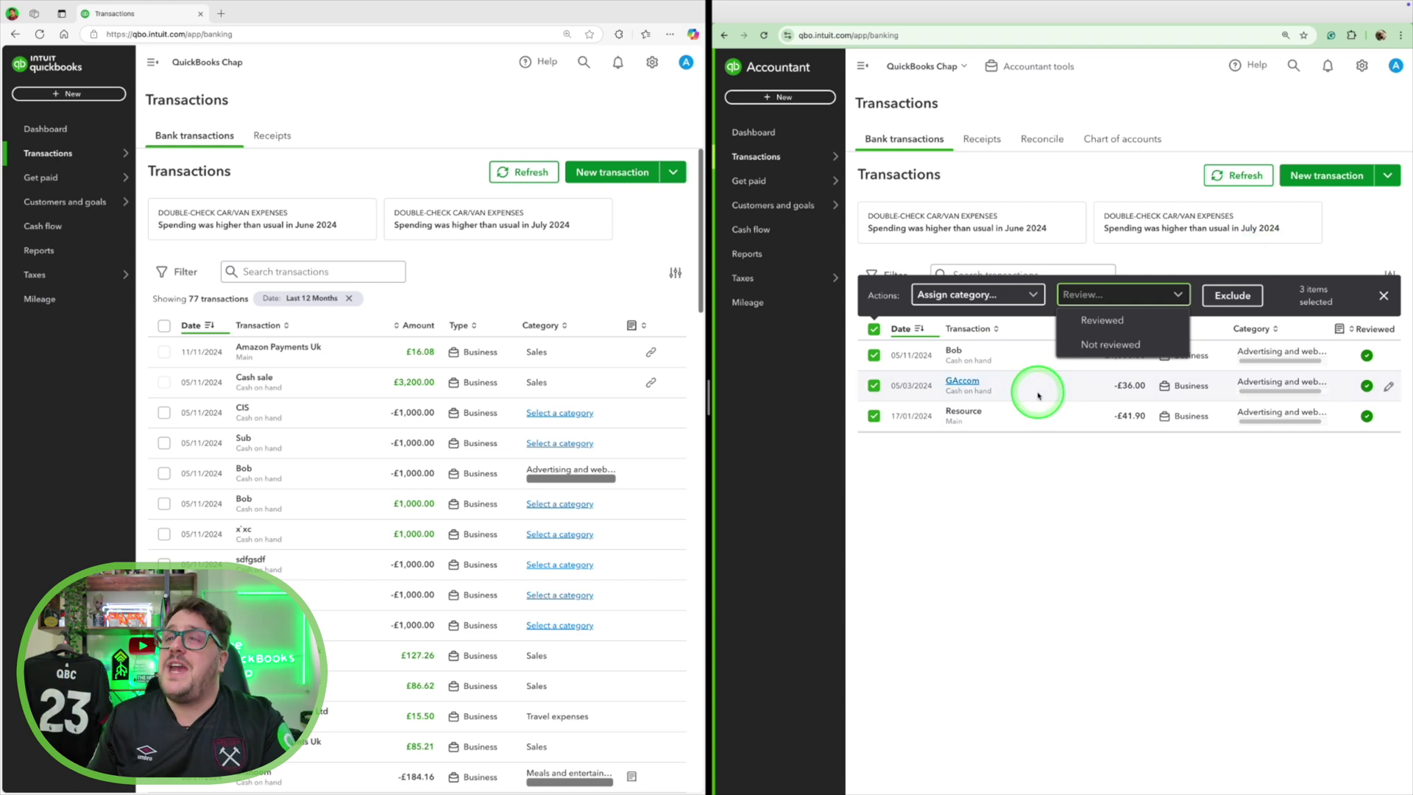
pyautogui.click(1135, 289)
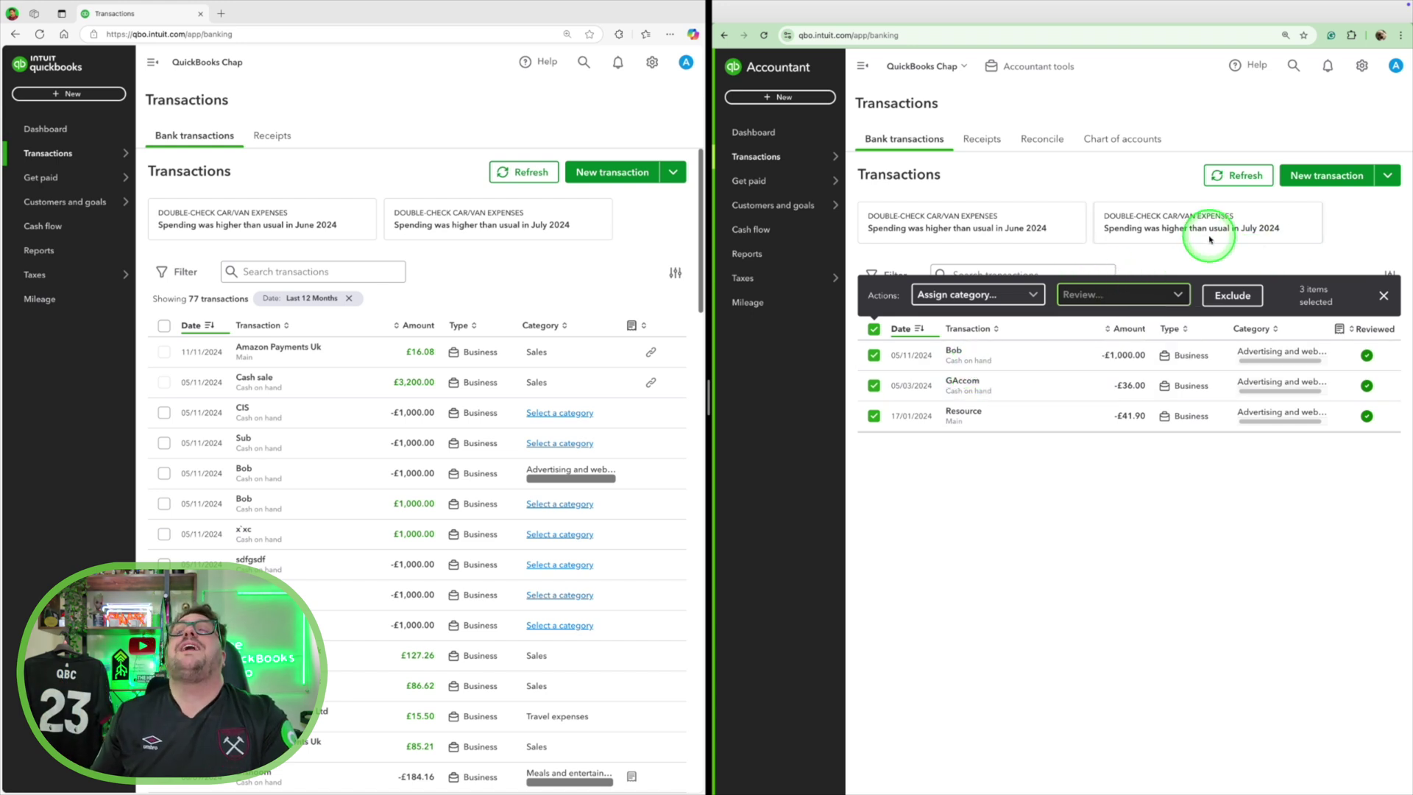
pyautogui.click(1384, 296)
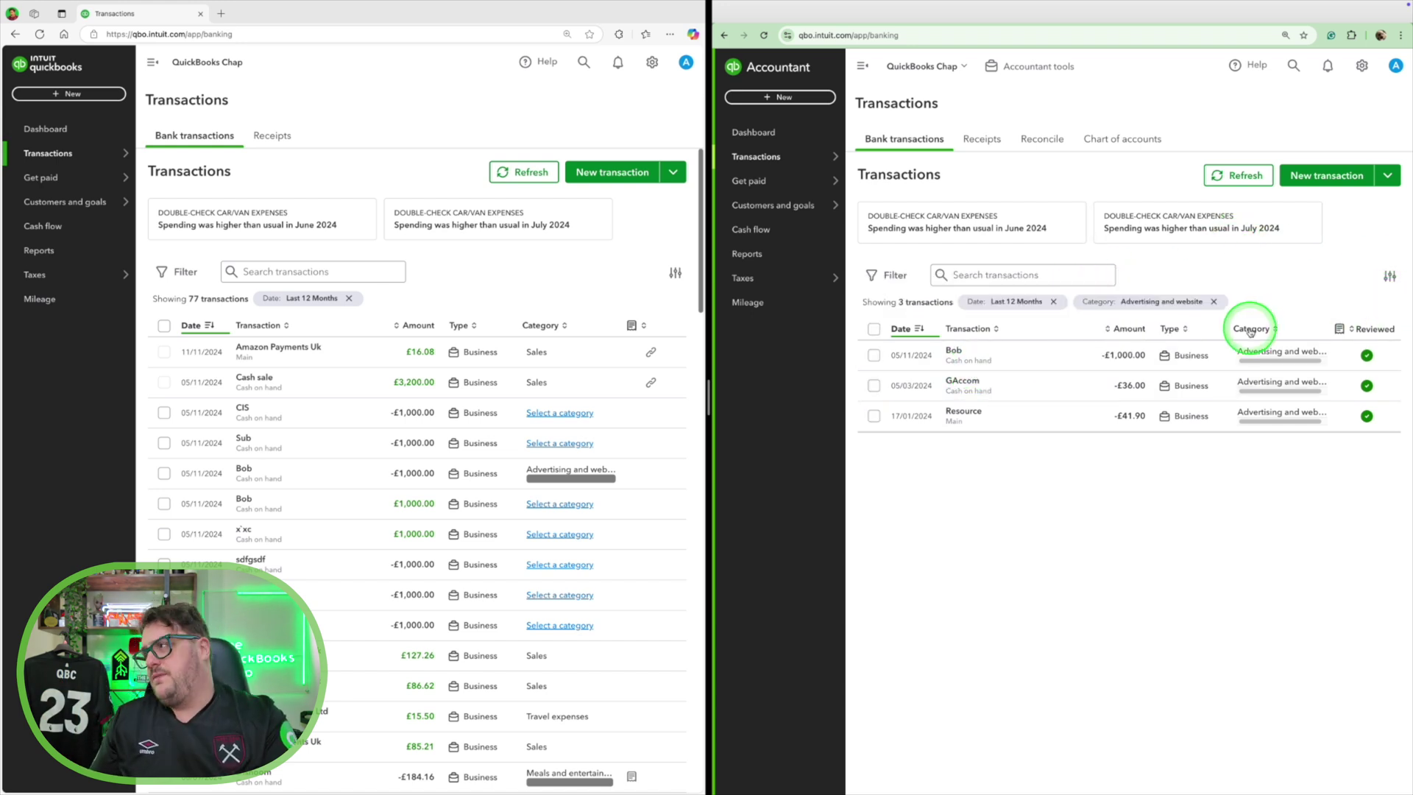
# Step: Select all the filtered Advertising and website transactions and mark them as Reviewed
pyautogui.click(873, 328)
pyautogui.click(1104, 295)
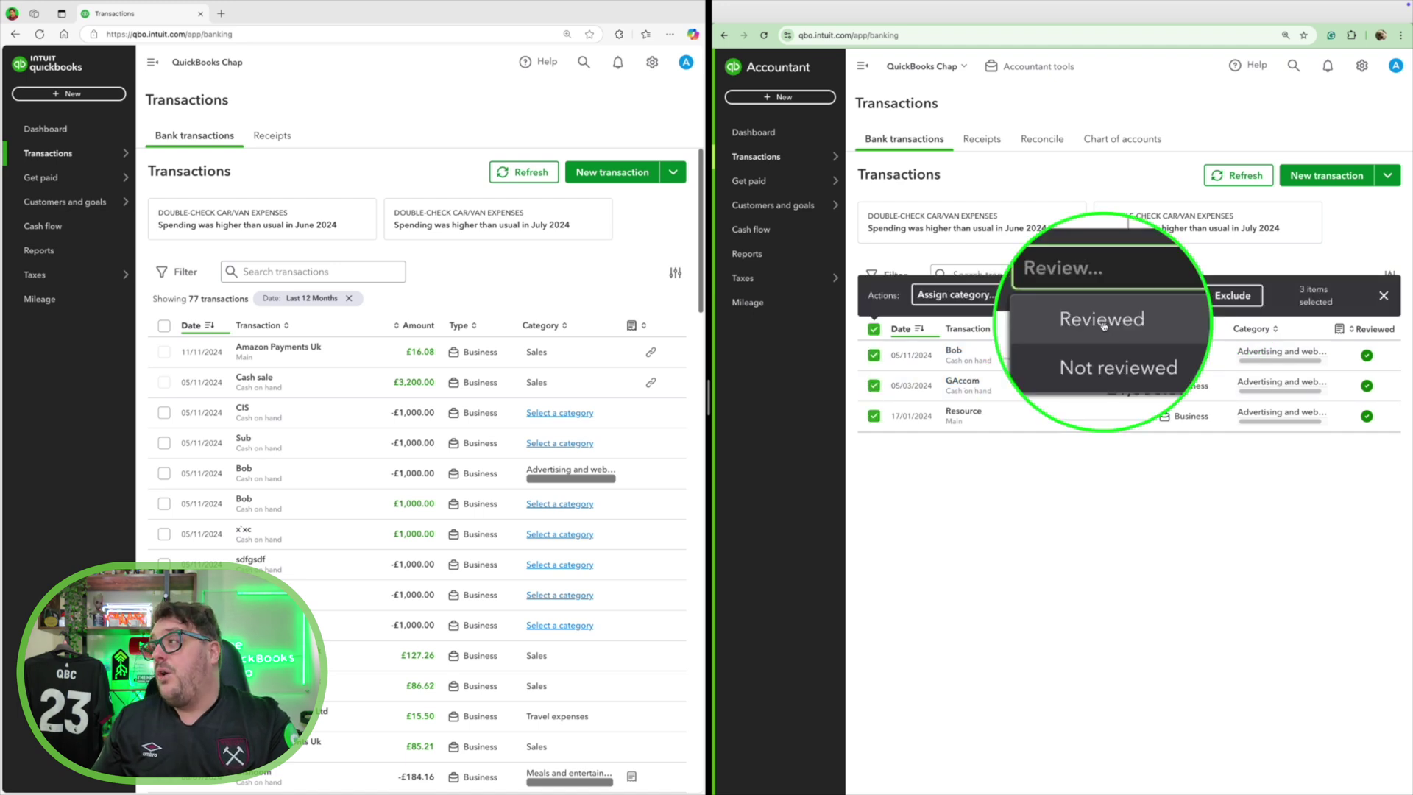
pyautogui.click(1103, 324)
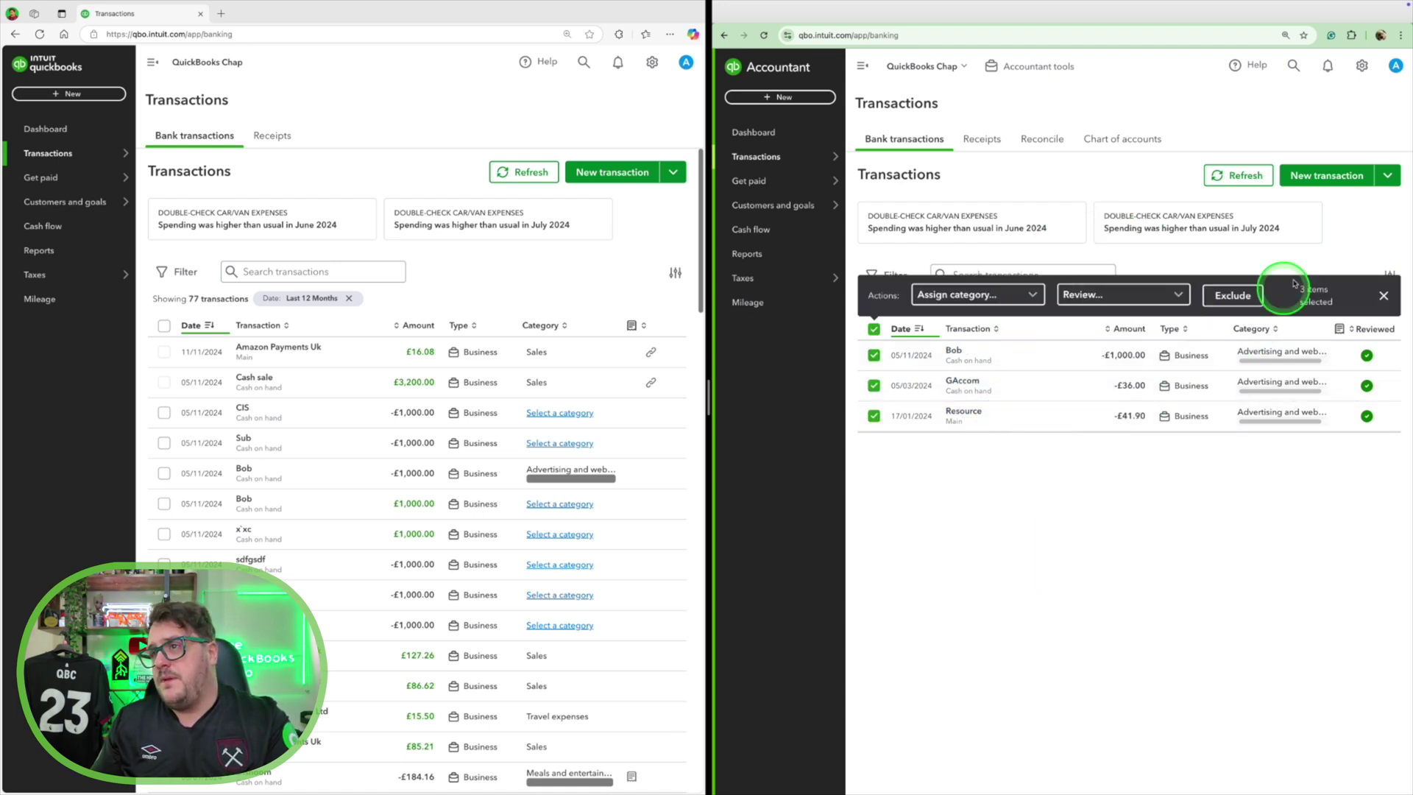
# Step: Open the client view's Receipts page, and view the Reconcile page for the main bank account in the accountant view
pyautogui.click(274, 136)
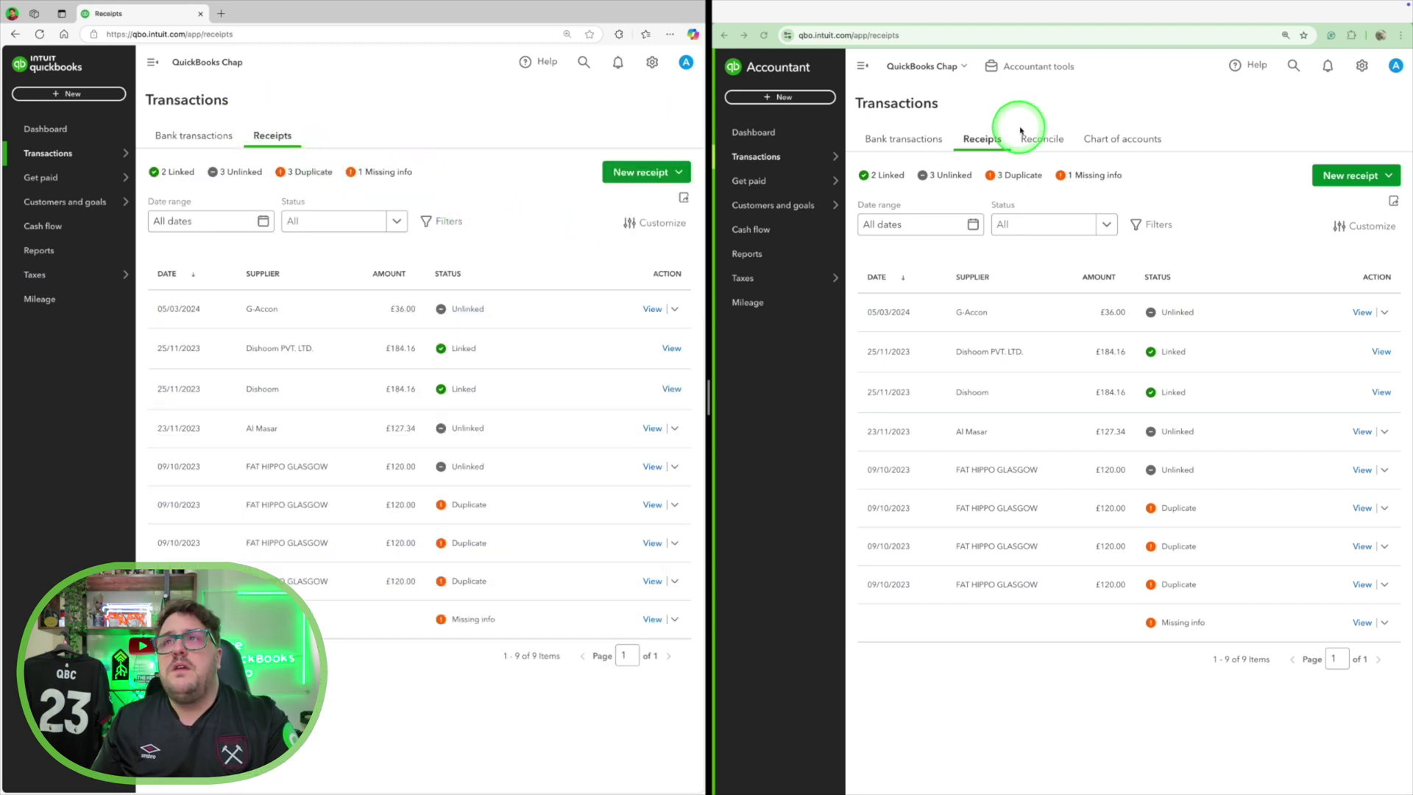
pyautogui.click(1061, 140)
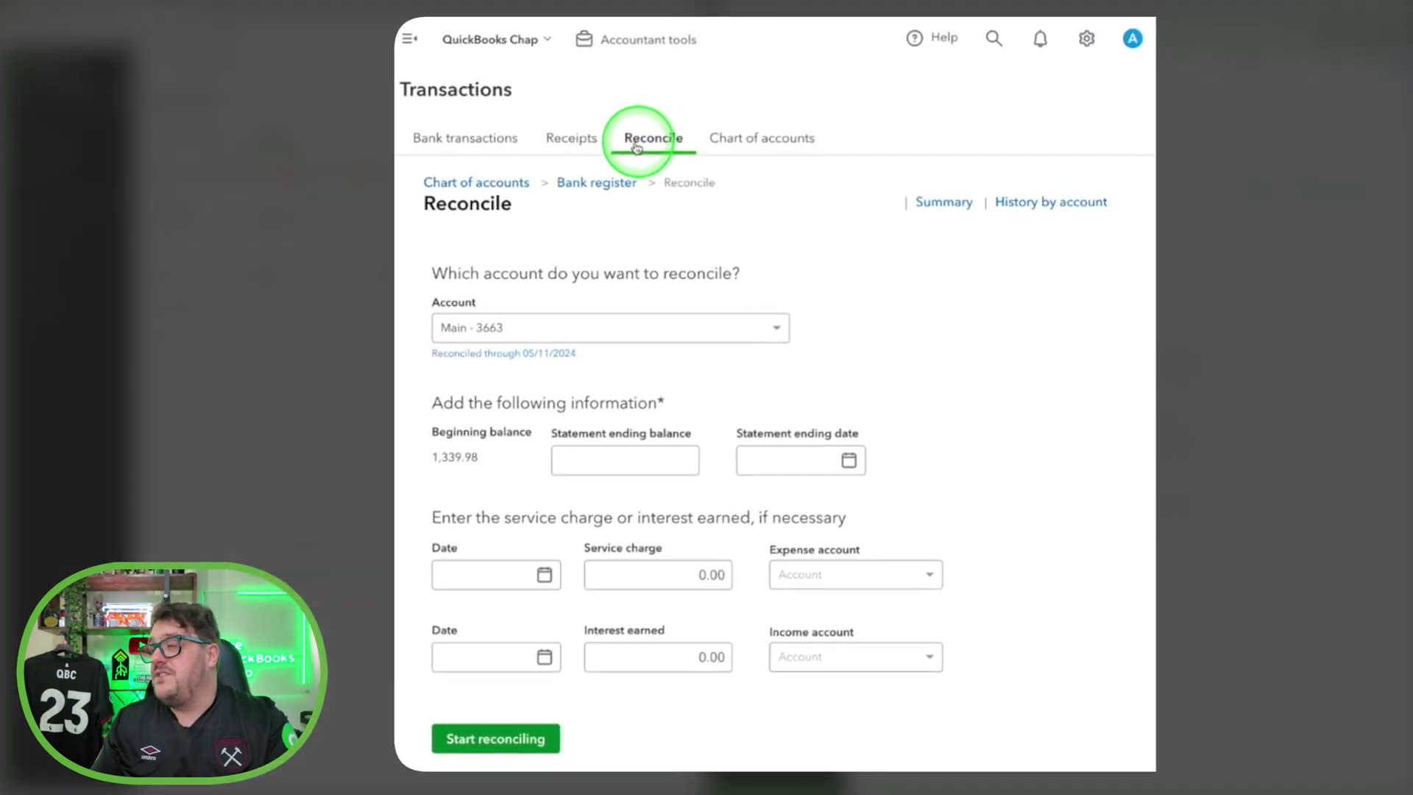
pyautogui.moveTo(489, 453)
pyautogui.moveTo(577, 356); pyautogui.dragTo(614, 357)
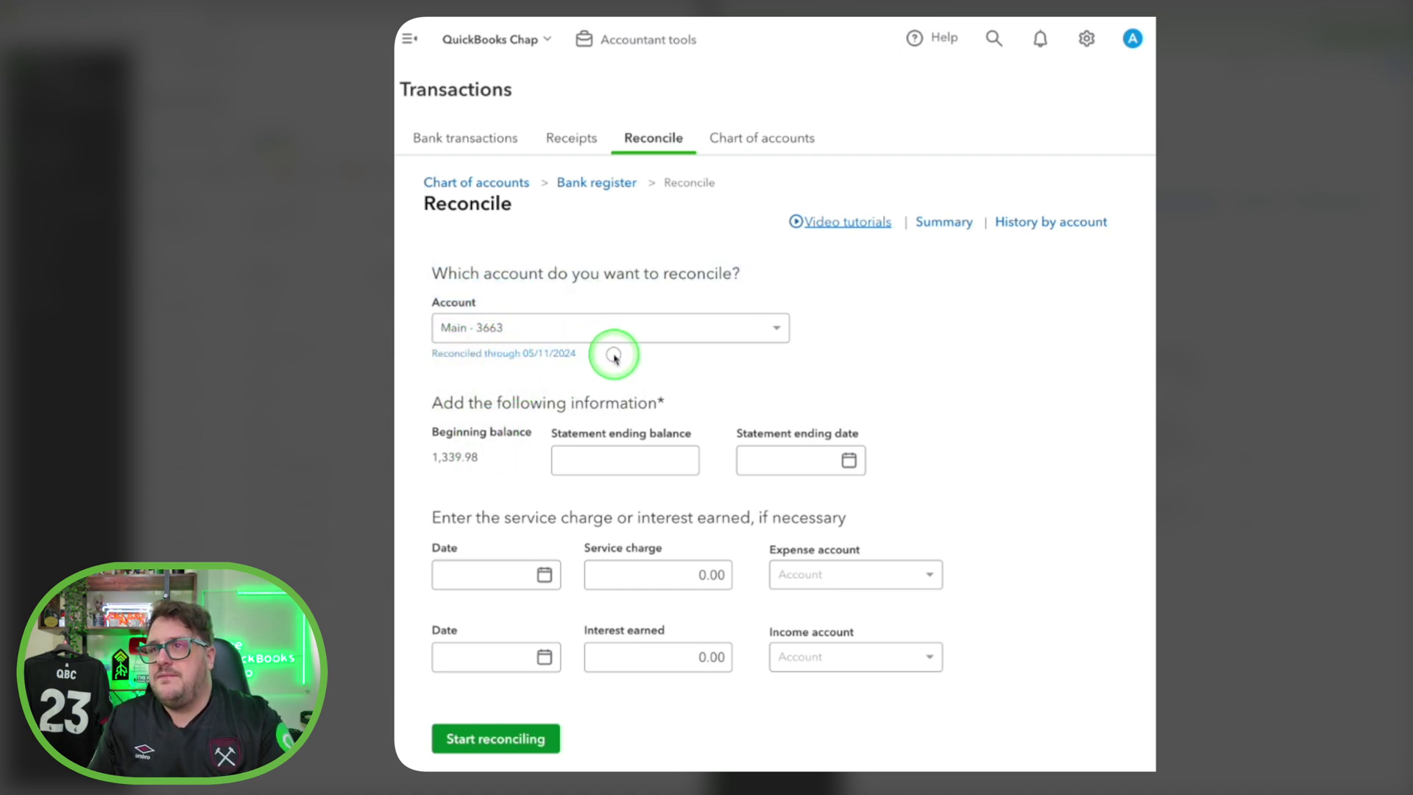
# Step: Enter a statement ending balance of 1,339.98 and ending date 16/11/2024 for the main account, and start reconciling
pyautogui.moveTo(429, 457); pyautogui.dragTo(610, 477)
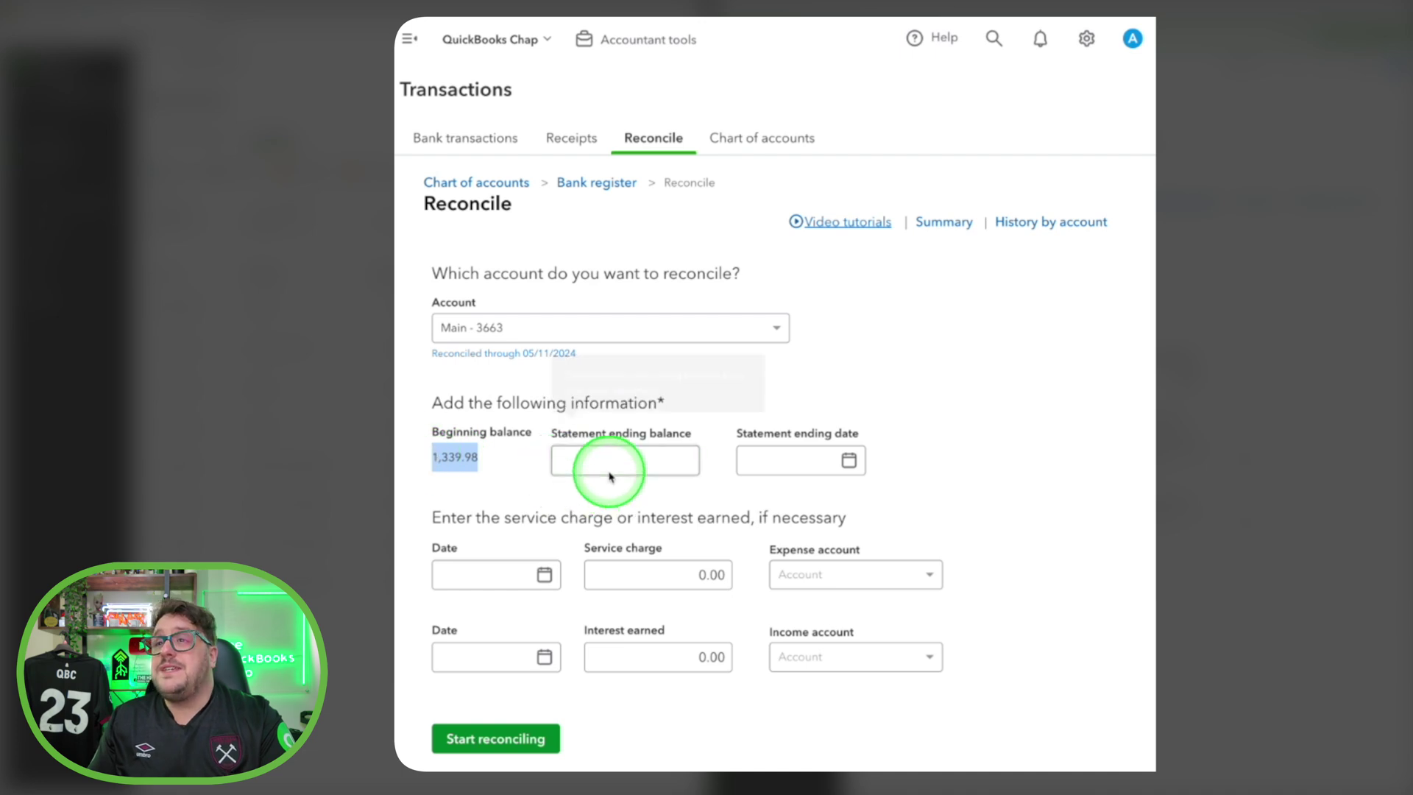
pyautogui.click(610, 476)
pyautogui.write('1,339.98')
pyautogui.press('Tab')
pyautogui.write('16/11/2024')
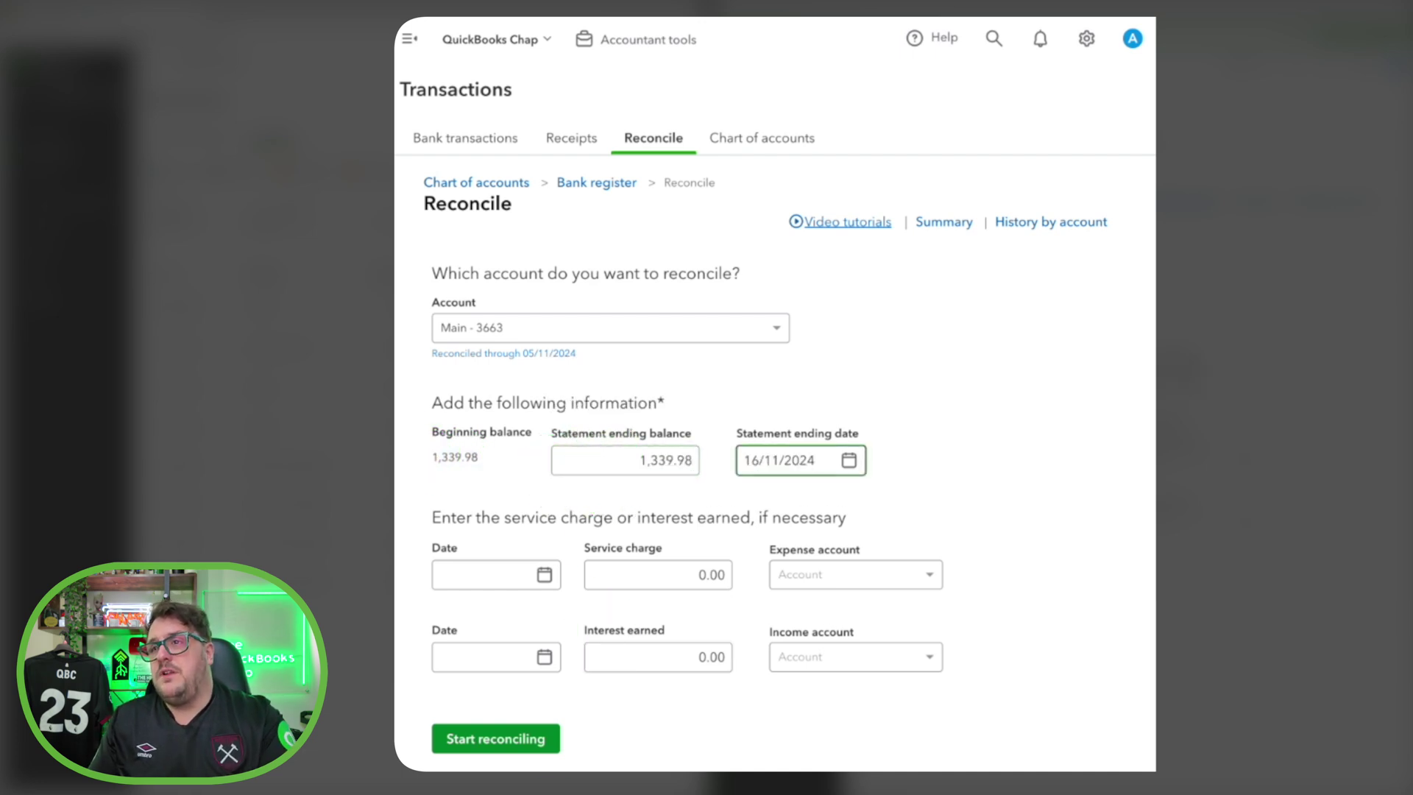
pyautogui.moveTo(642, 469)
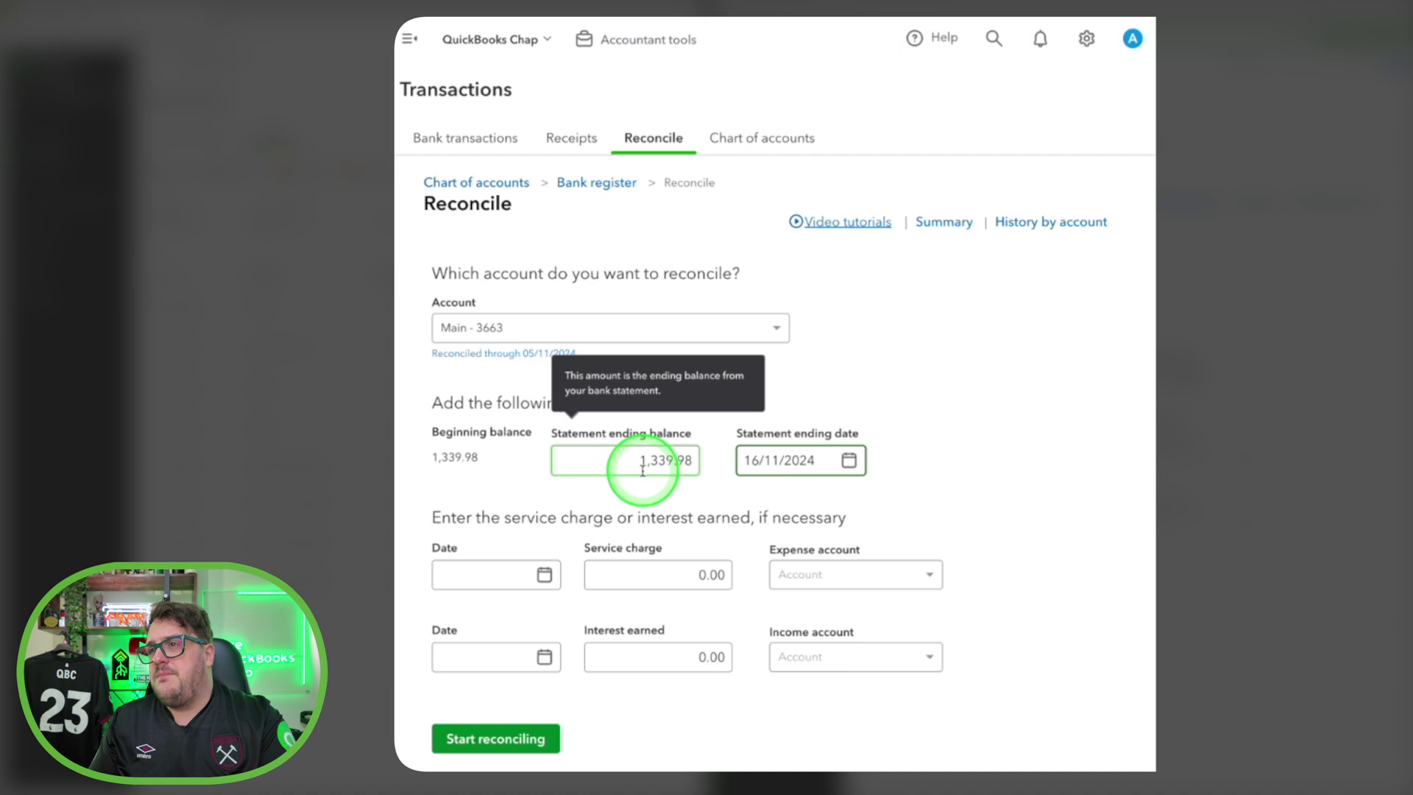
pyautogui.moveTo(806, 469)
pyautogui.click(470, 735)
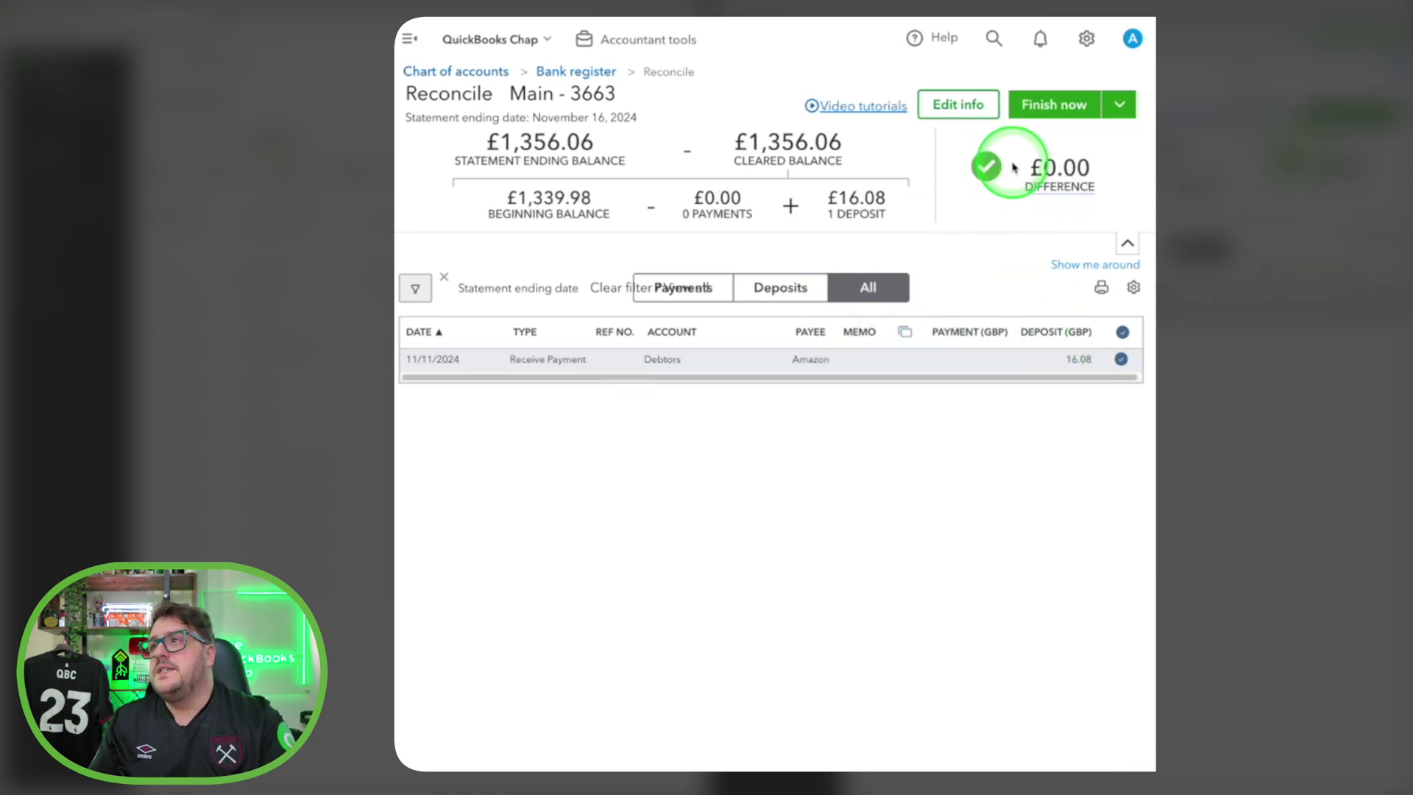
# Step: Finish the main account's reconciliation at a statement ending balance of £1,356.06 and close the confirmation
pyautogui.moveTo(1074, 169)
pyautogui.click(1045, 104)
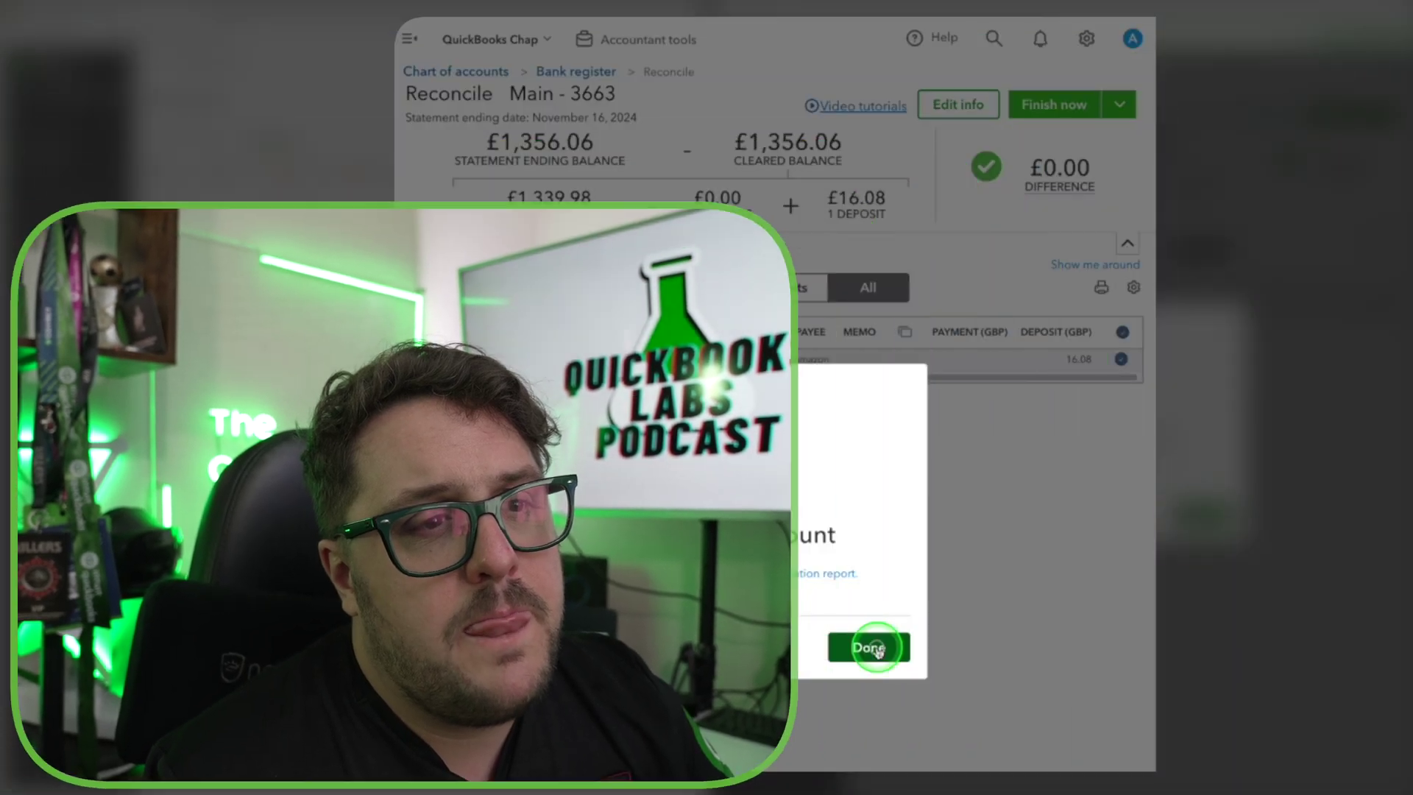
pyautogui.click(861, 648)
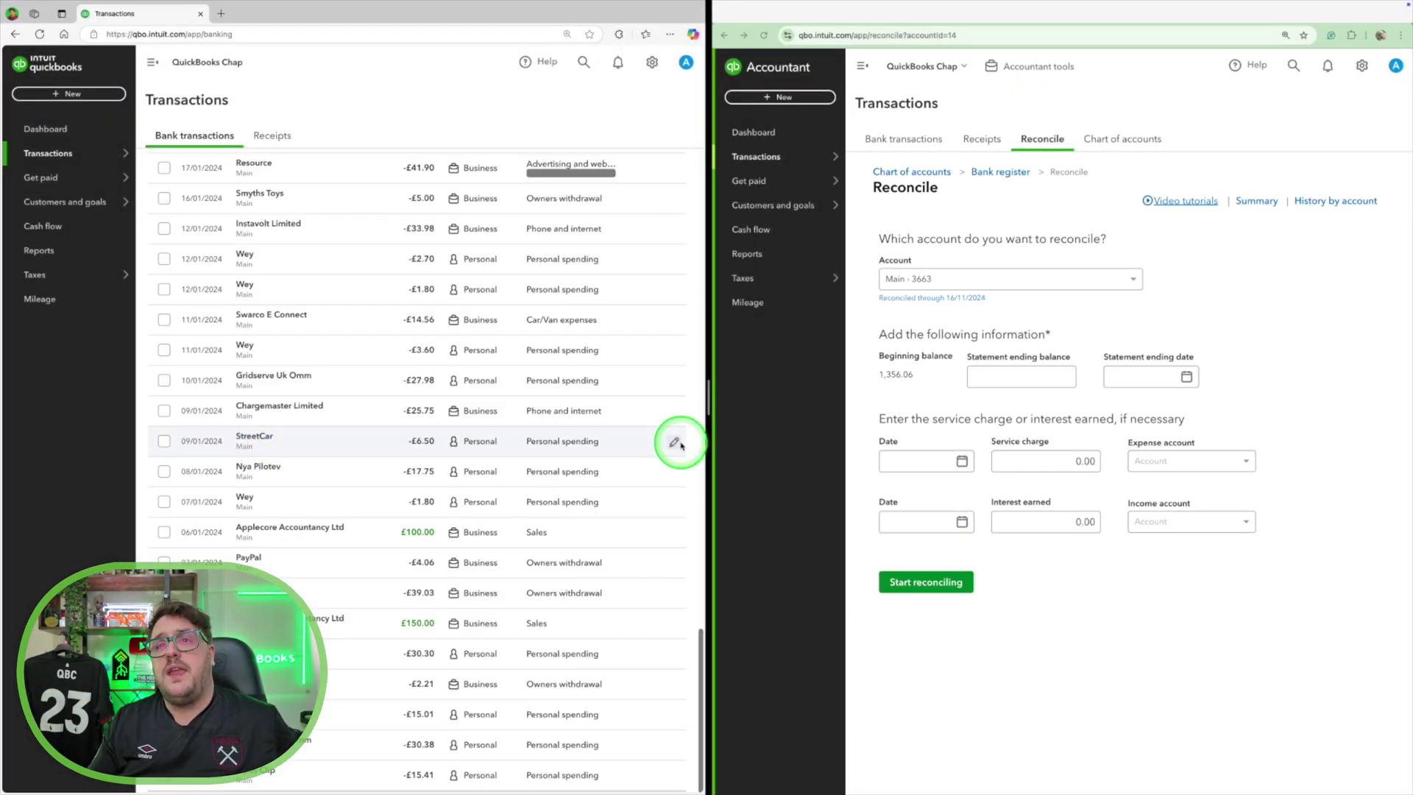
# Step: Exclude the StreetCar transaction of 09/01/2024 in the client view, and open the reconciliation discrepancy report in the reloaded accountant view
pyautogui.click(685, 445)
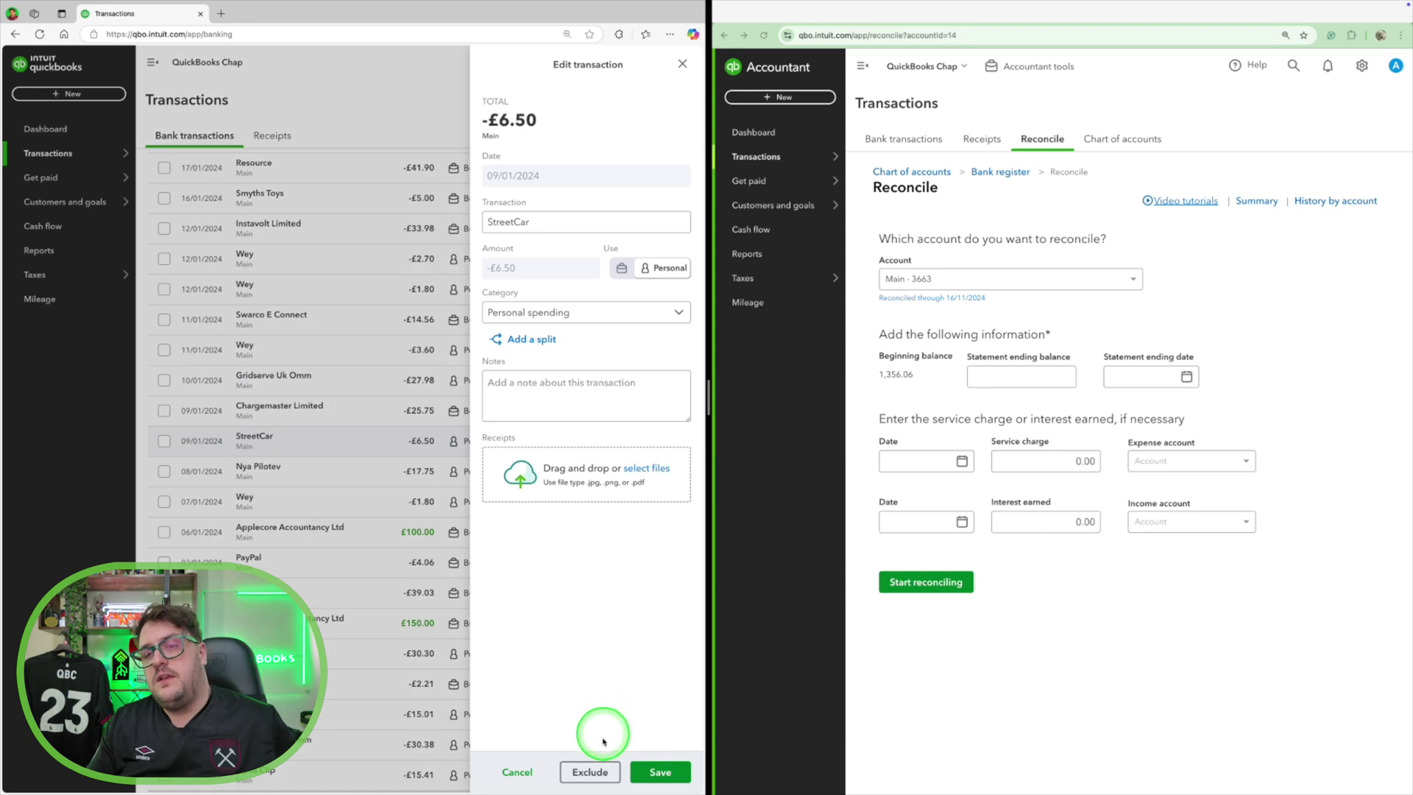
pyautogui.click(591, 771)
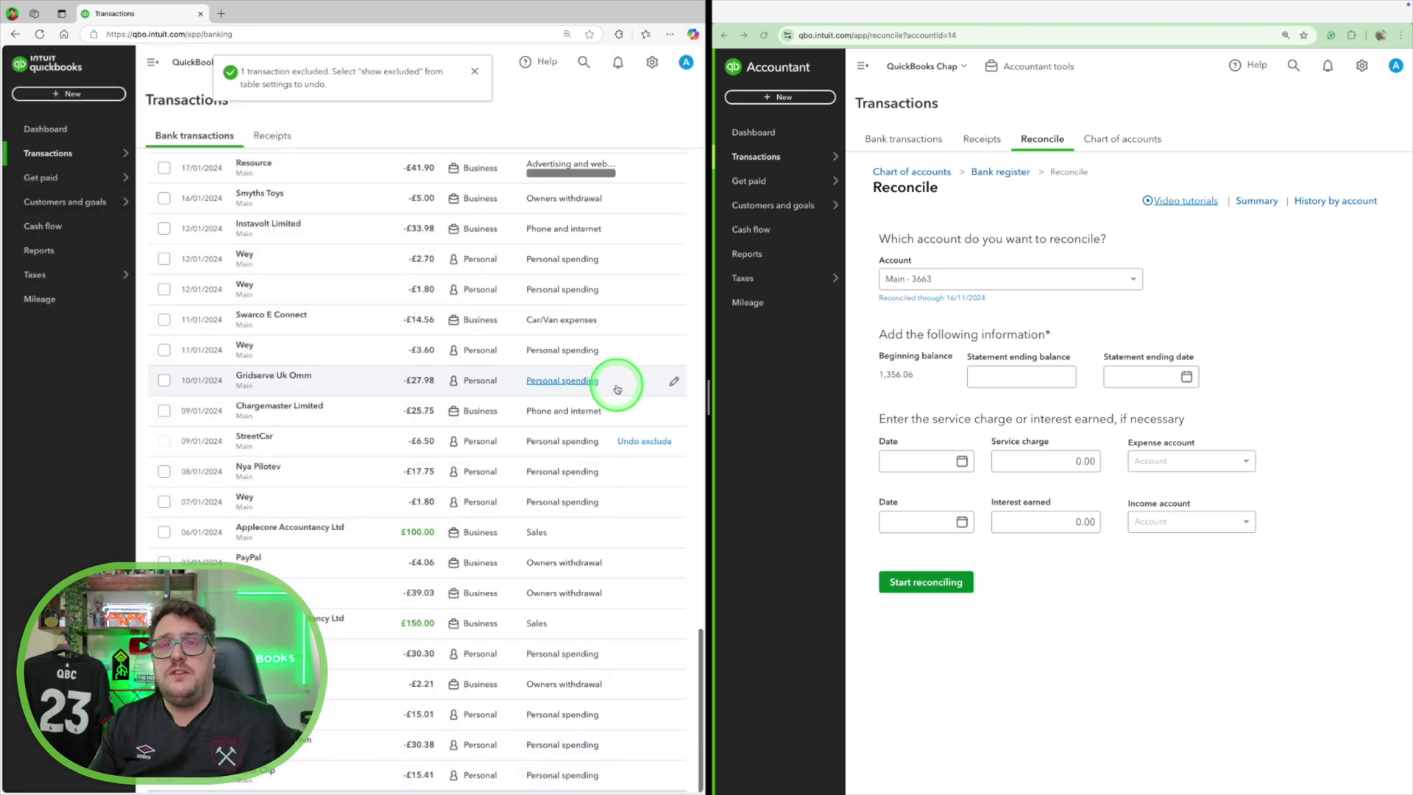
pyautogui.click(764, 35)
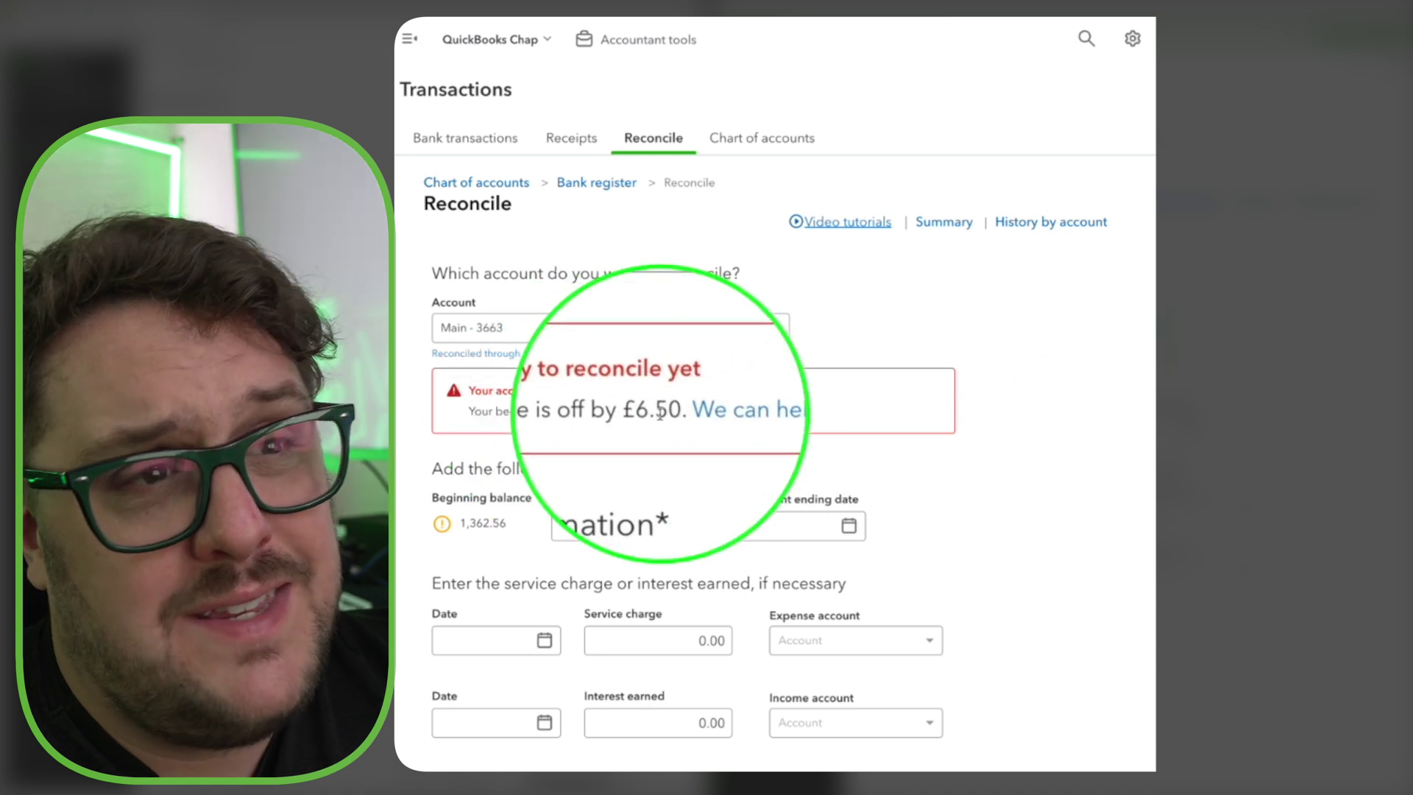
pyautogui.click(727, 409)
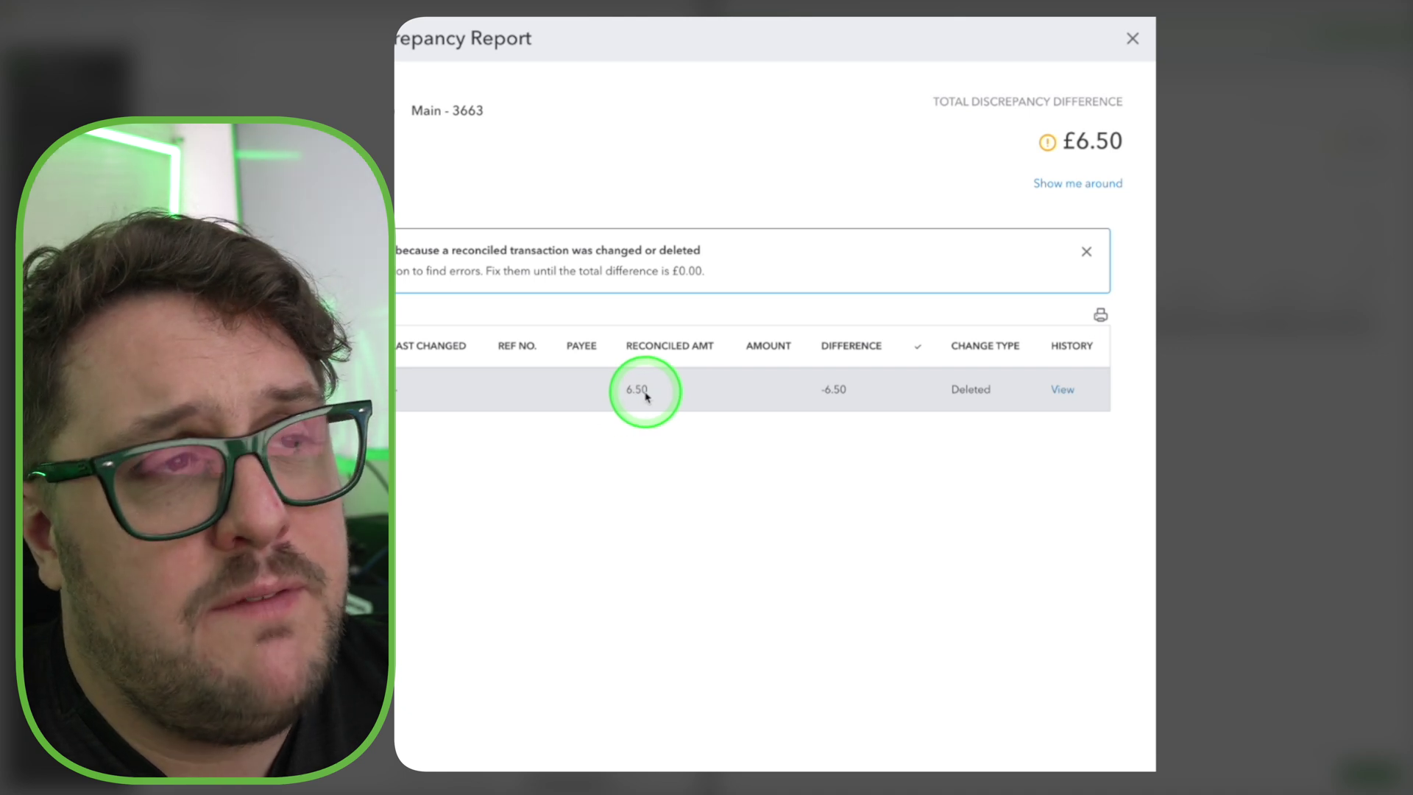
pyautogui.moveTo(998, 392)
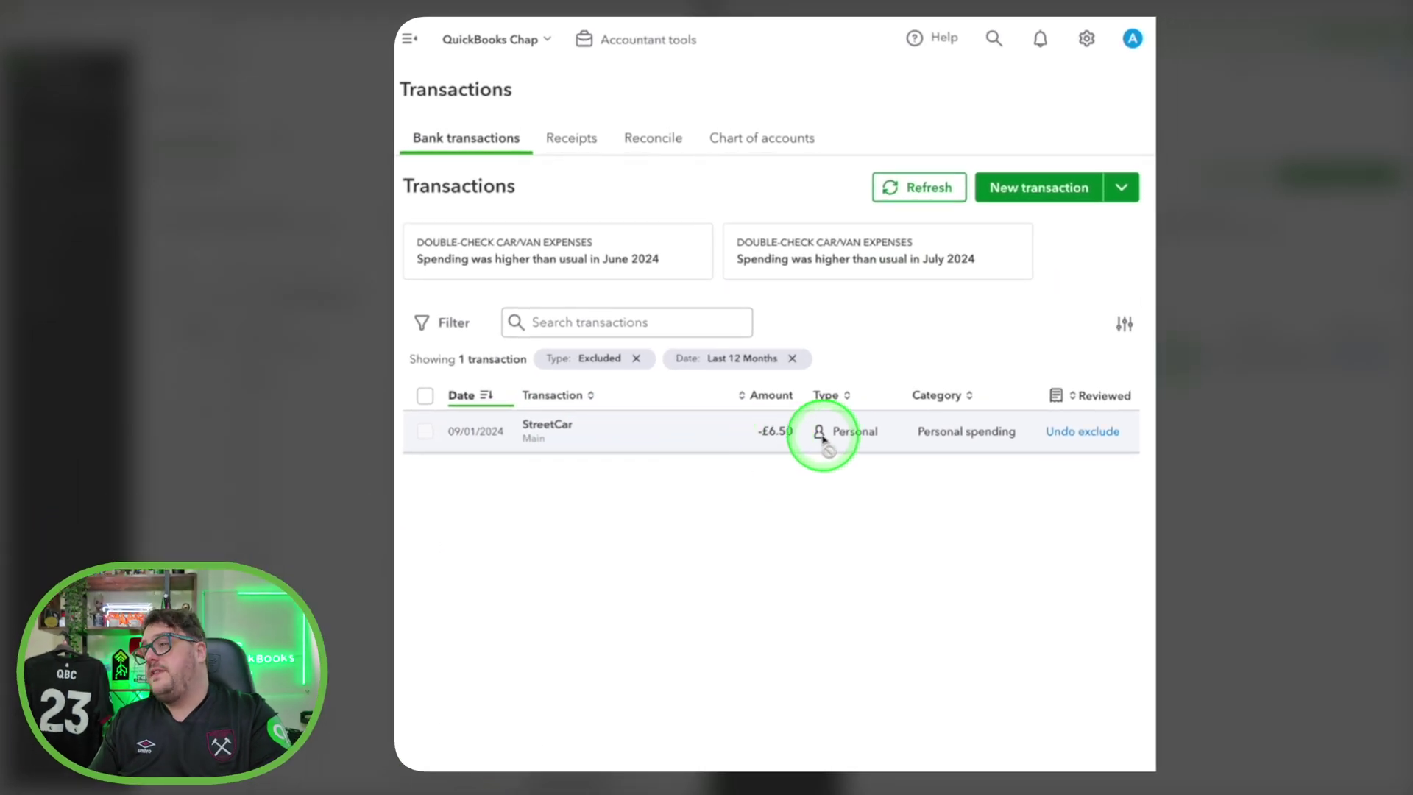
# Step: Undo the exclusion of the StreetCar transaction in the accountant view and return to the Reconcile page
pyautogui.click(1057, 432)
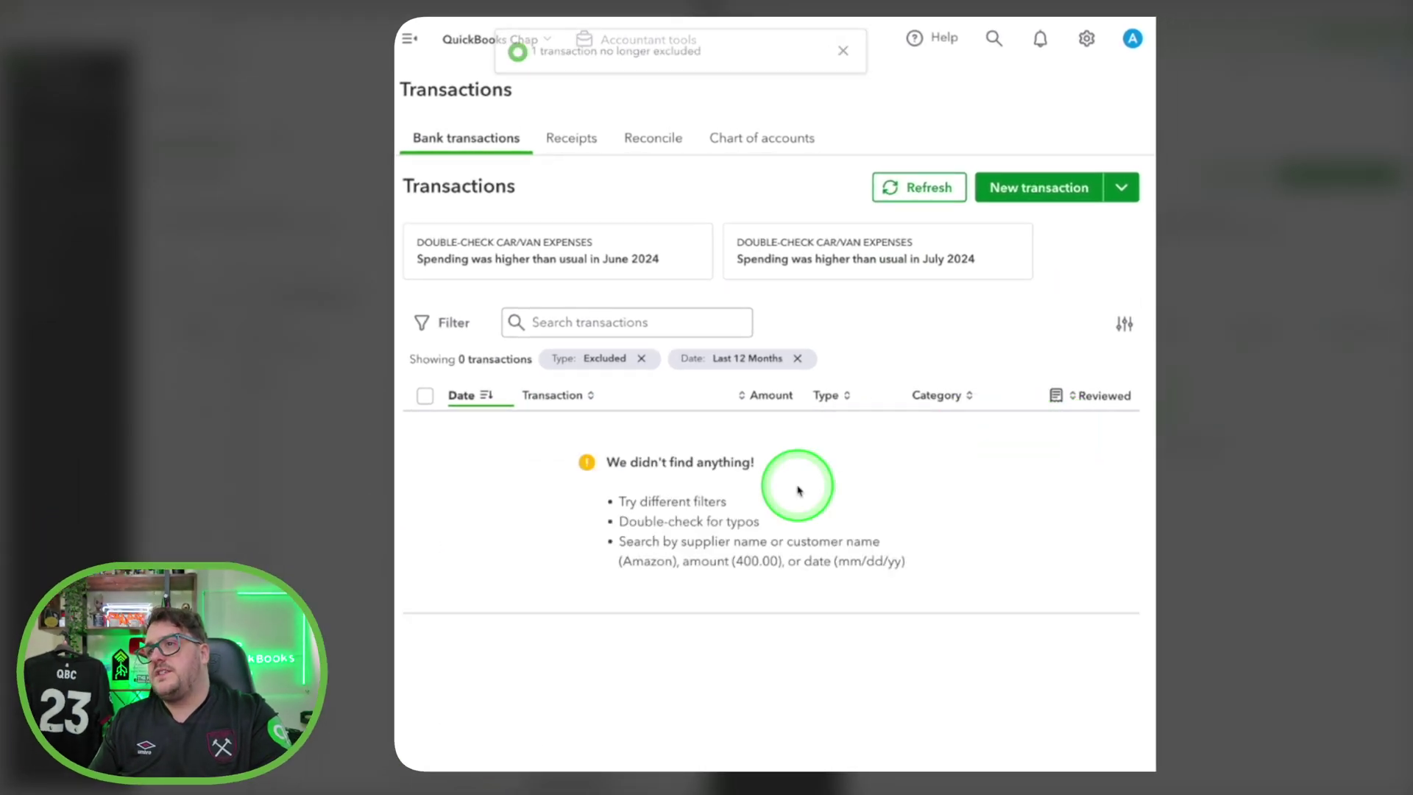
pyautogui.click(648, 141)
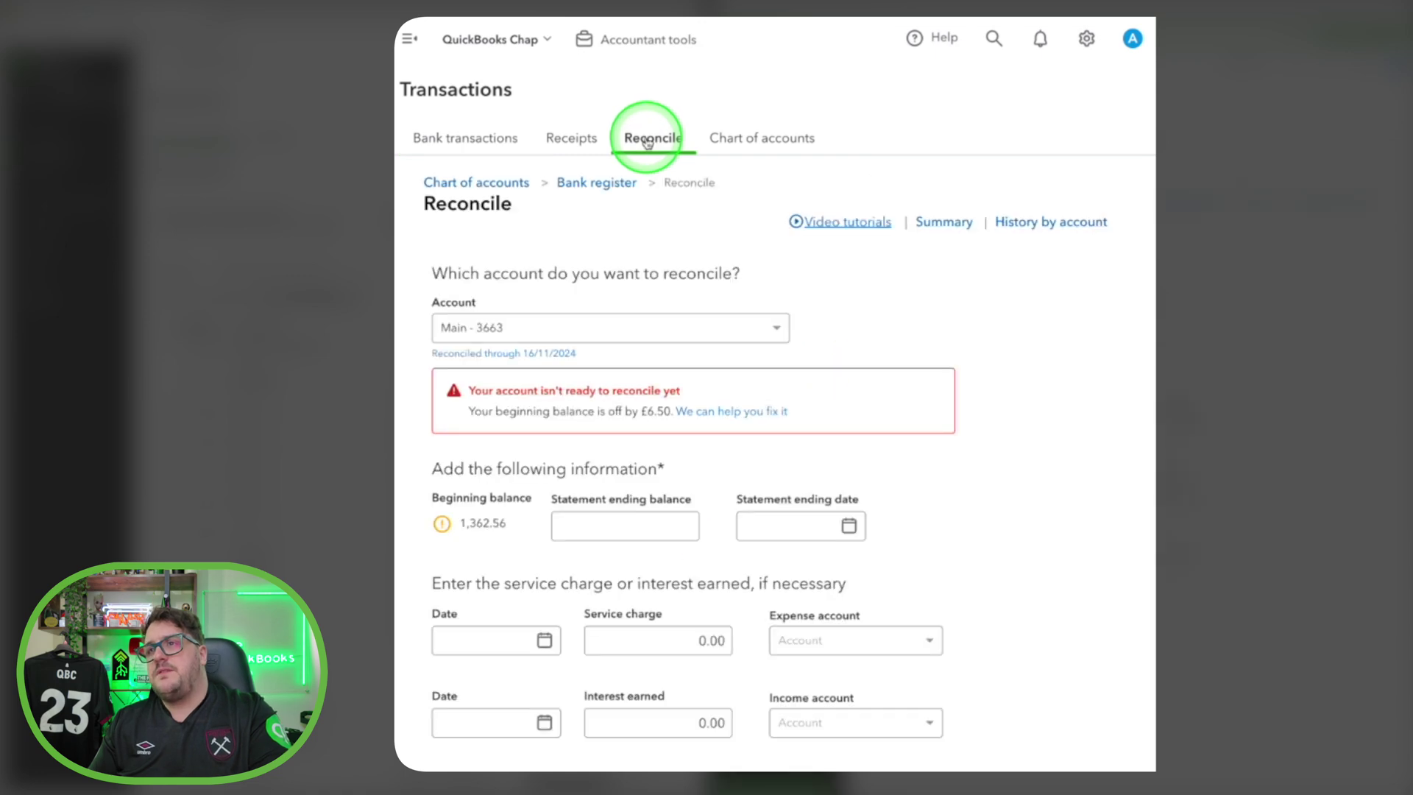
# Step: Reconcile the main account again with a statement ending balance of £1,356.06 and ending date 16/11/2024, and finish the reconciliation
pyautogui.click(613, 523)
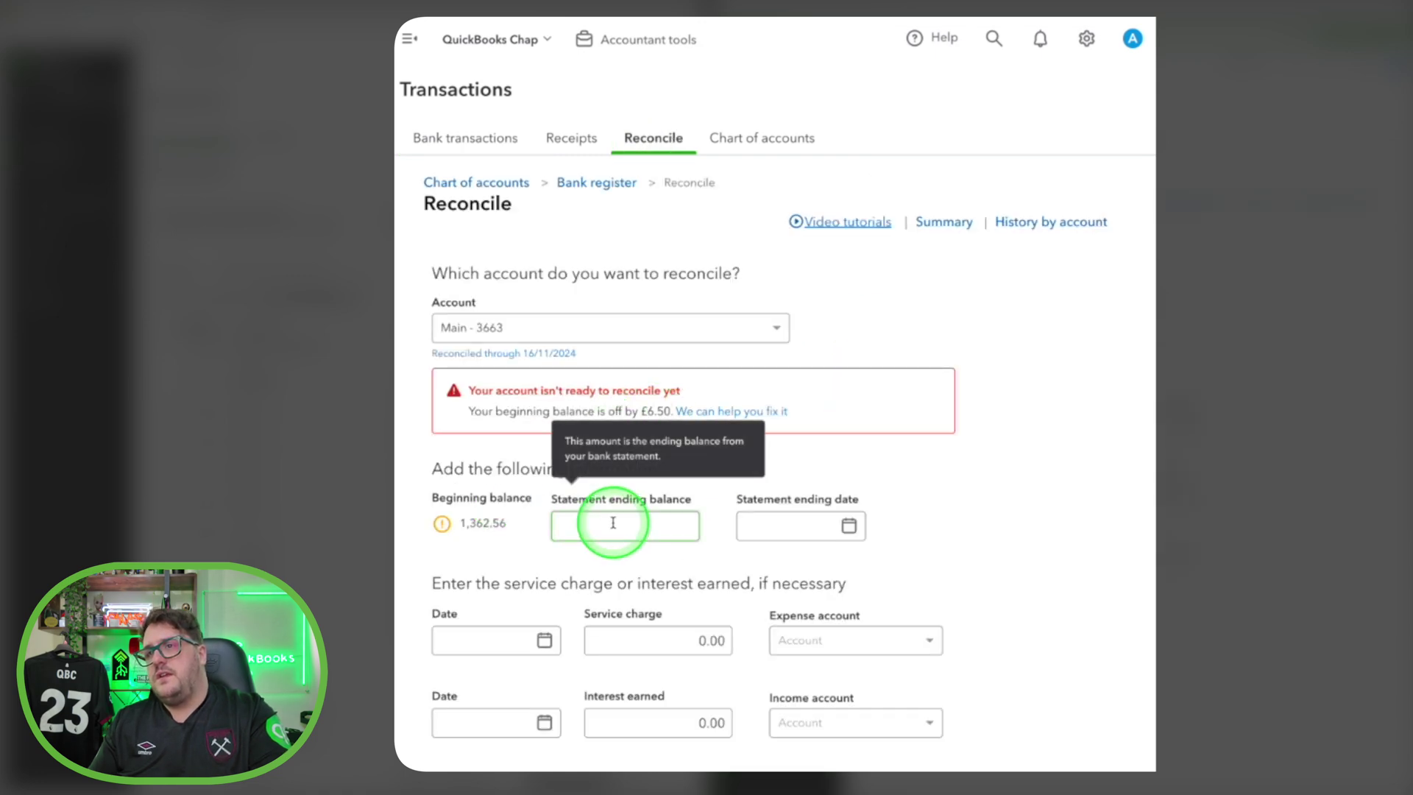
pyautogui.moveTo(458, 524); pyautogui.dragTo(519, 521)
pyautogui.hotkey('ctrl', 'c')
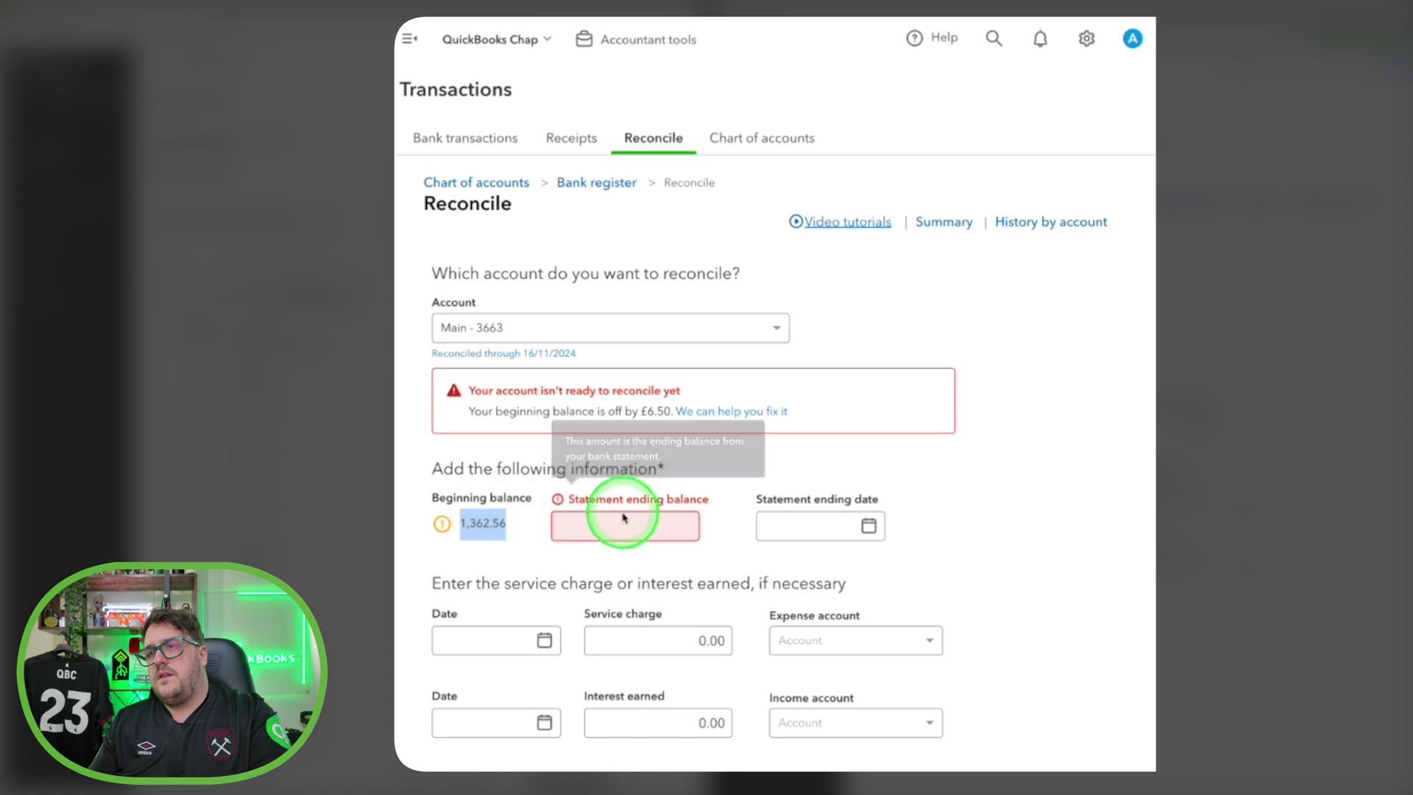
pyautogui.click(646, 521)
pyautogui.hotkey('ctrl', 'v')
pyautogui.click(791, 524)
pyautogui.write('16/11/2024')
pyautogui.click(781, 413)
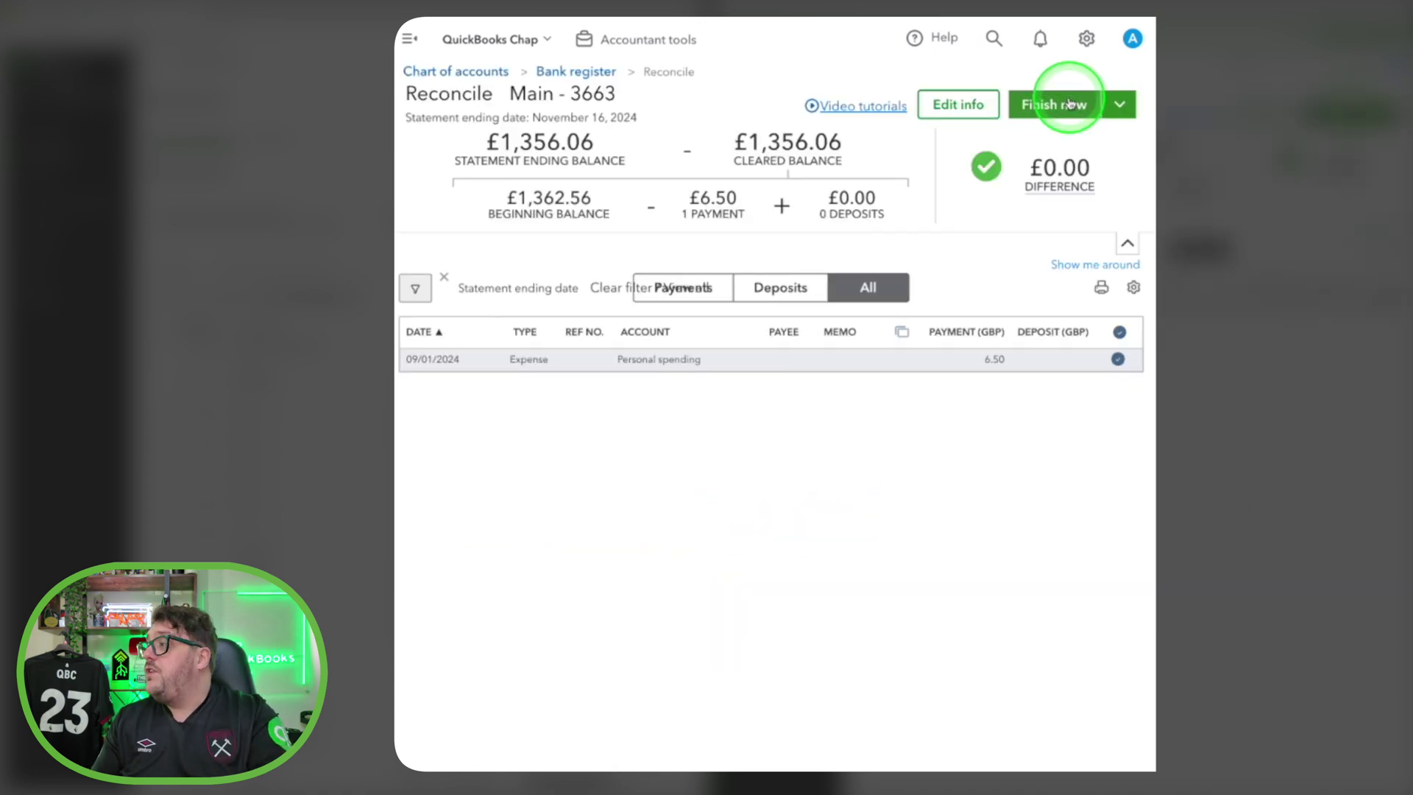
pyautogui.click(1068, 101)
pyautogui.click(868, 647)
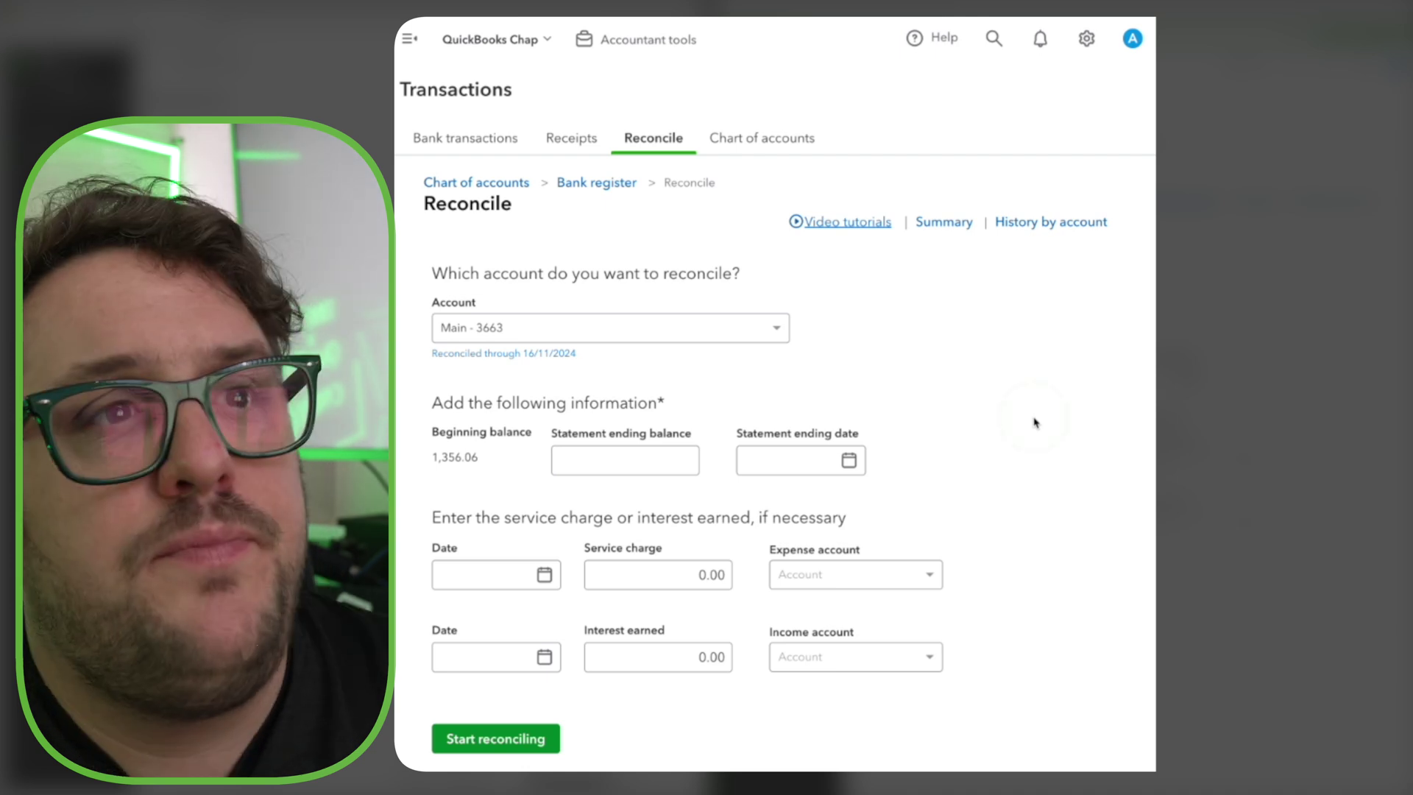
# Step: View the reconciliation summary and the main account's reconciliation history, including the statement attachment option
pyautogui.click(938, 220)
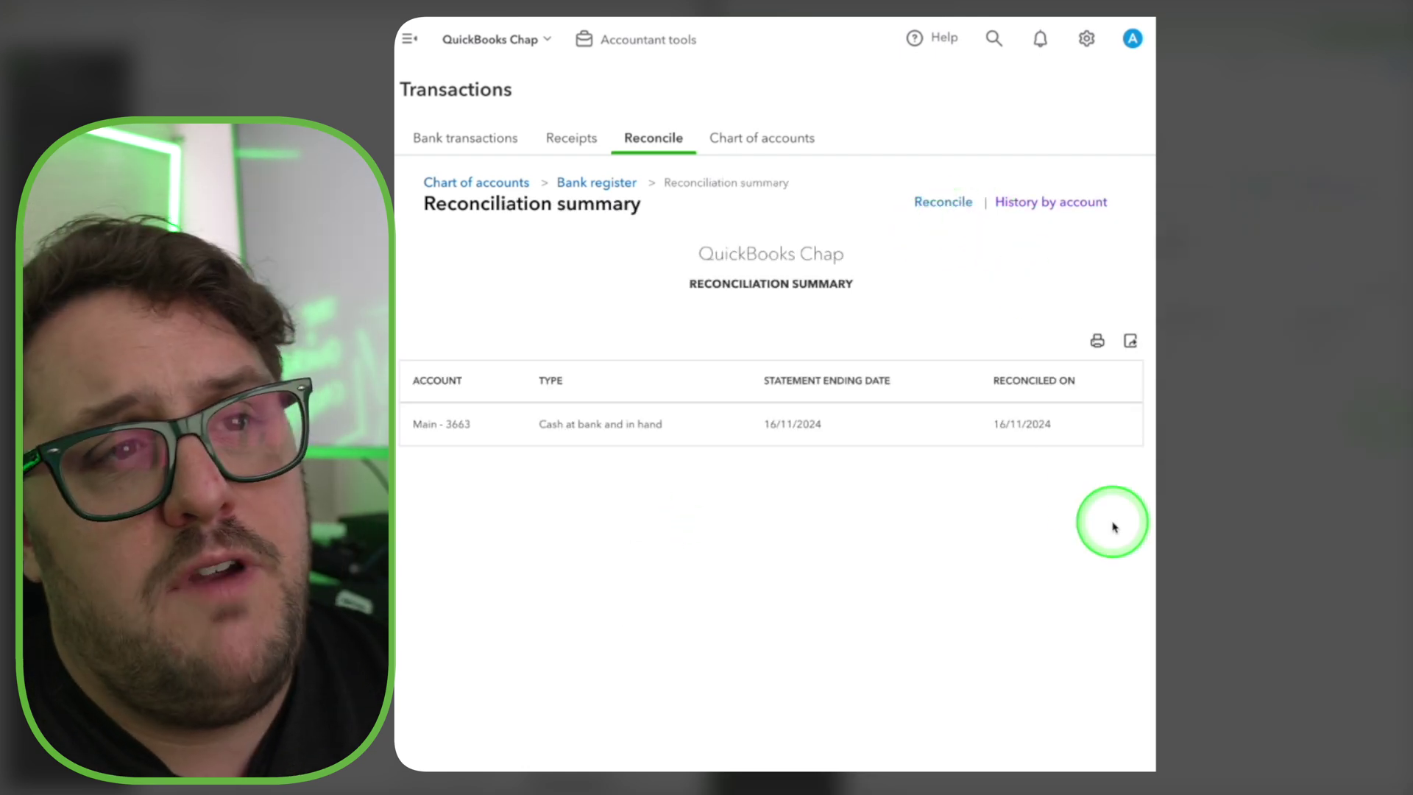
pyautogui.click(1041, 197)
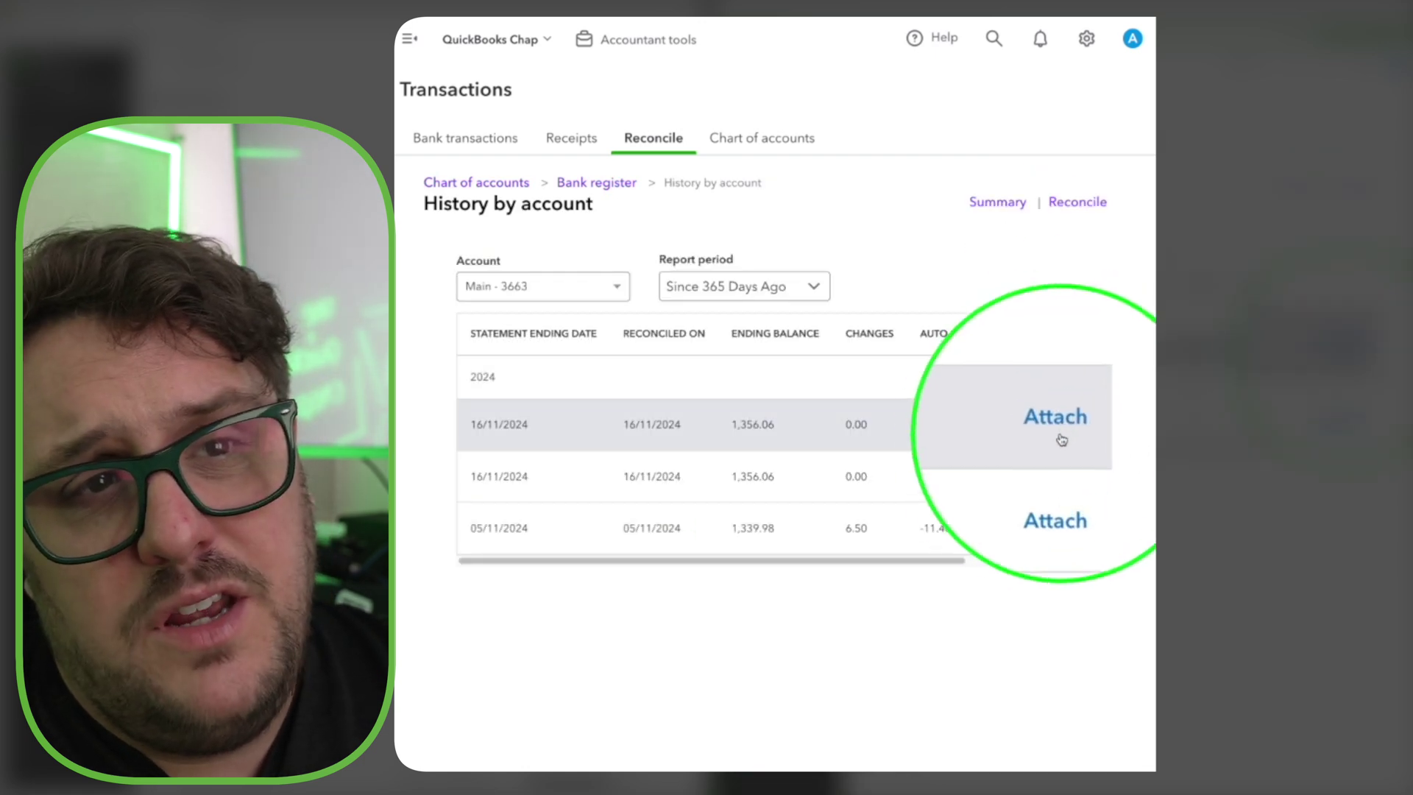
pyautogui.click(1073, 429)
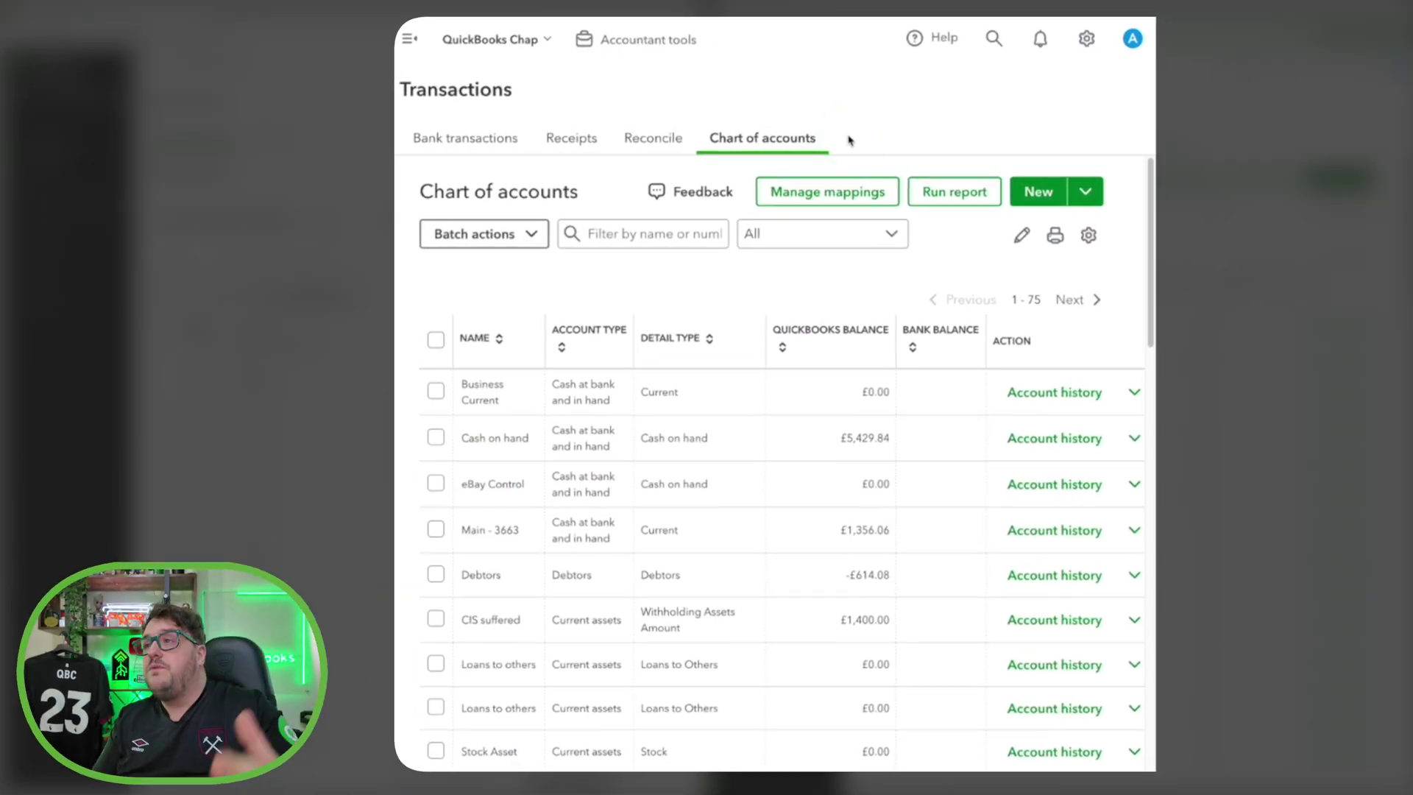
# Step: Look through the account names and types in the accountant view's chart of accounts
pyautogui.click(937, 324)
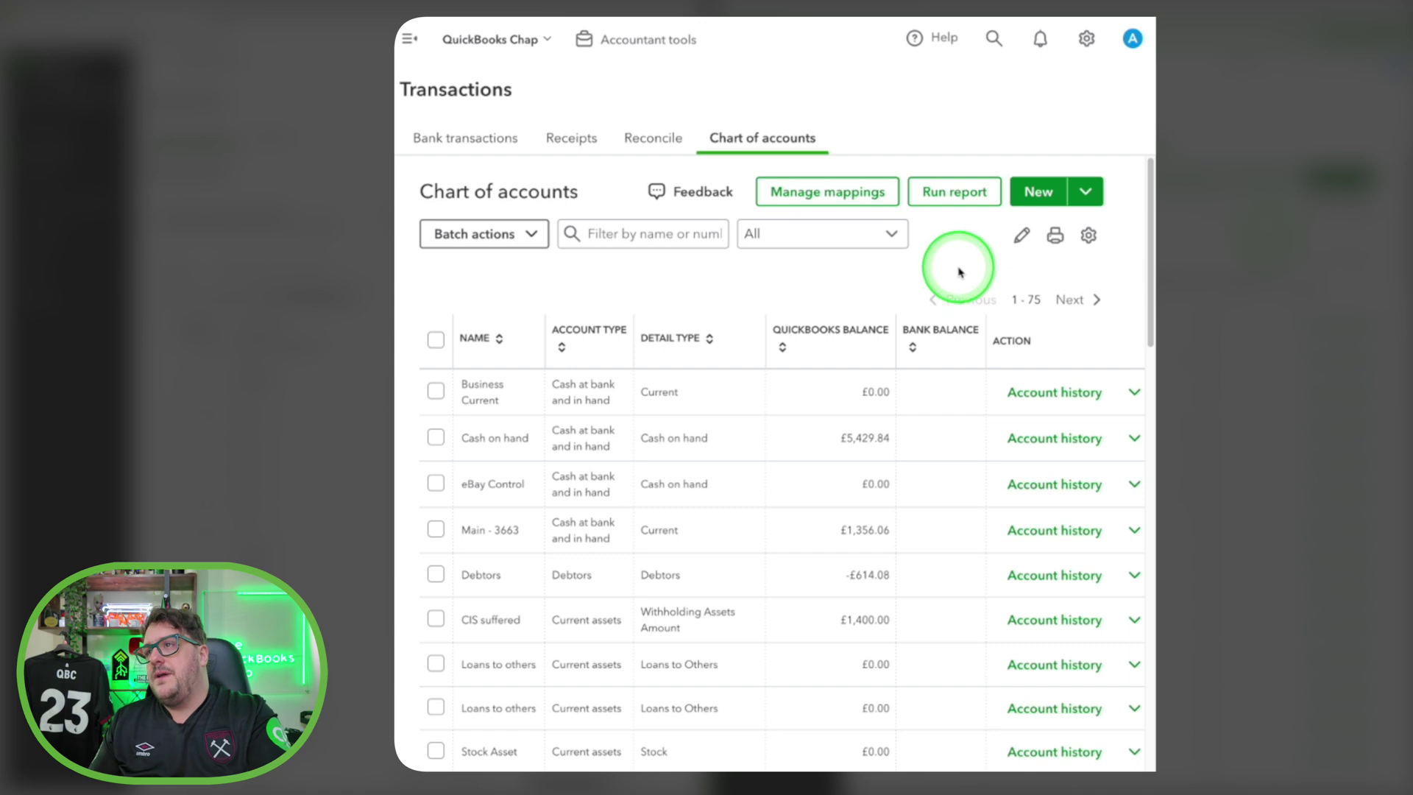
pyautogui.scroll(-20, 729, 574)
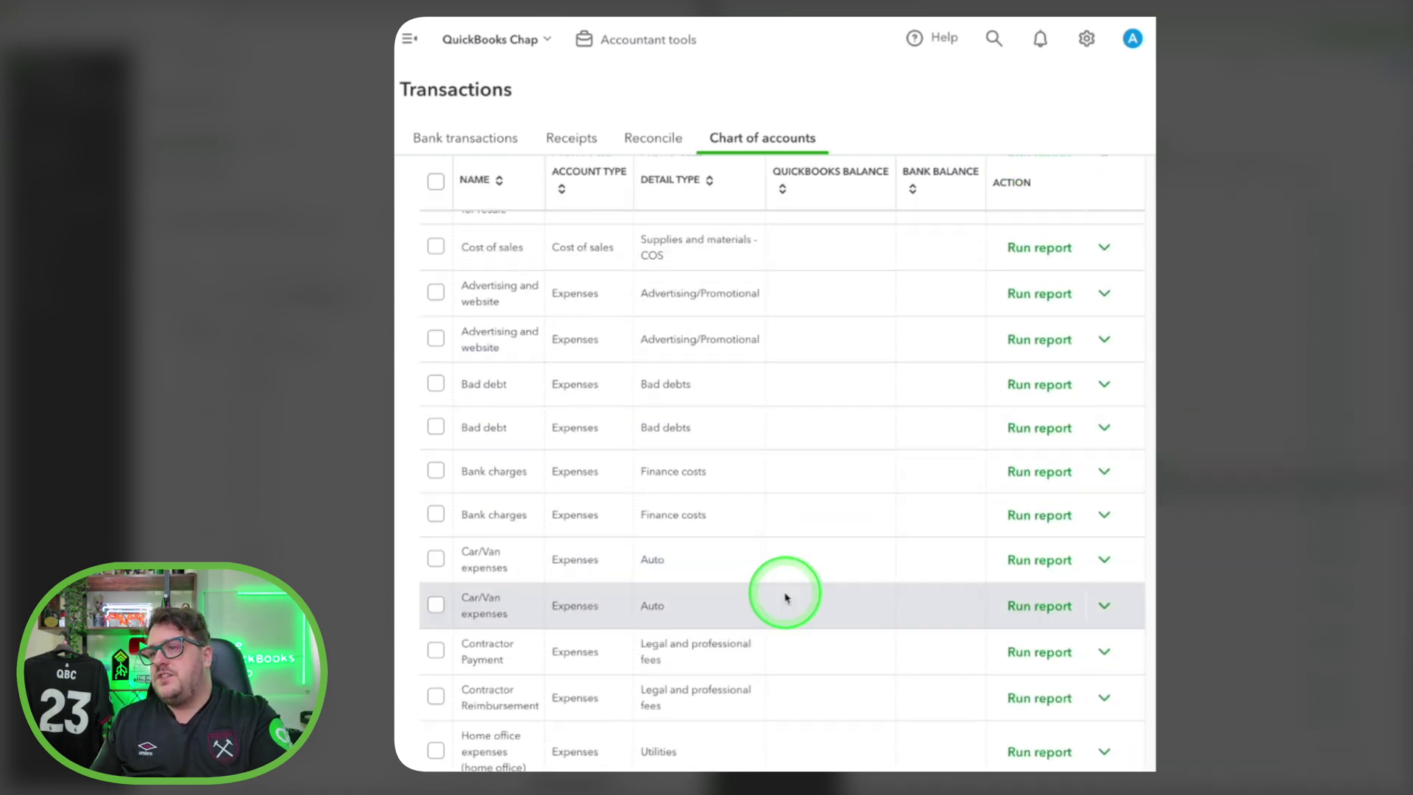
pyautogui.scroll(20, 785, 598)
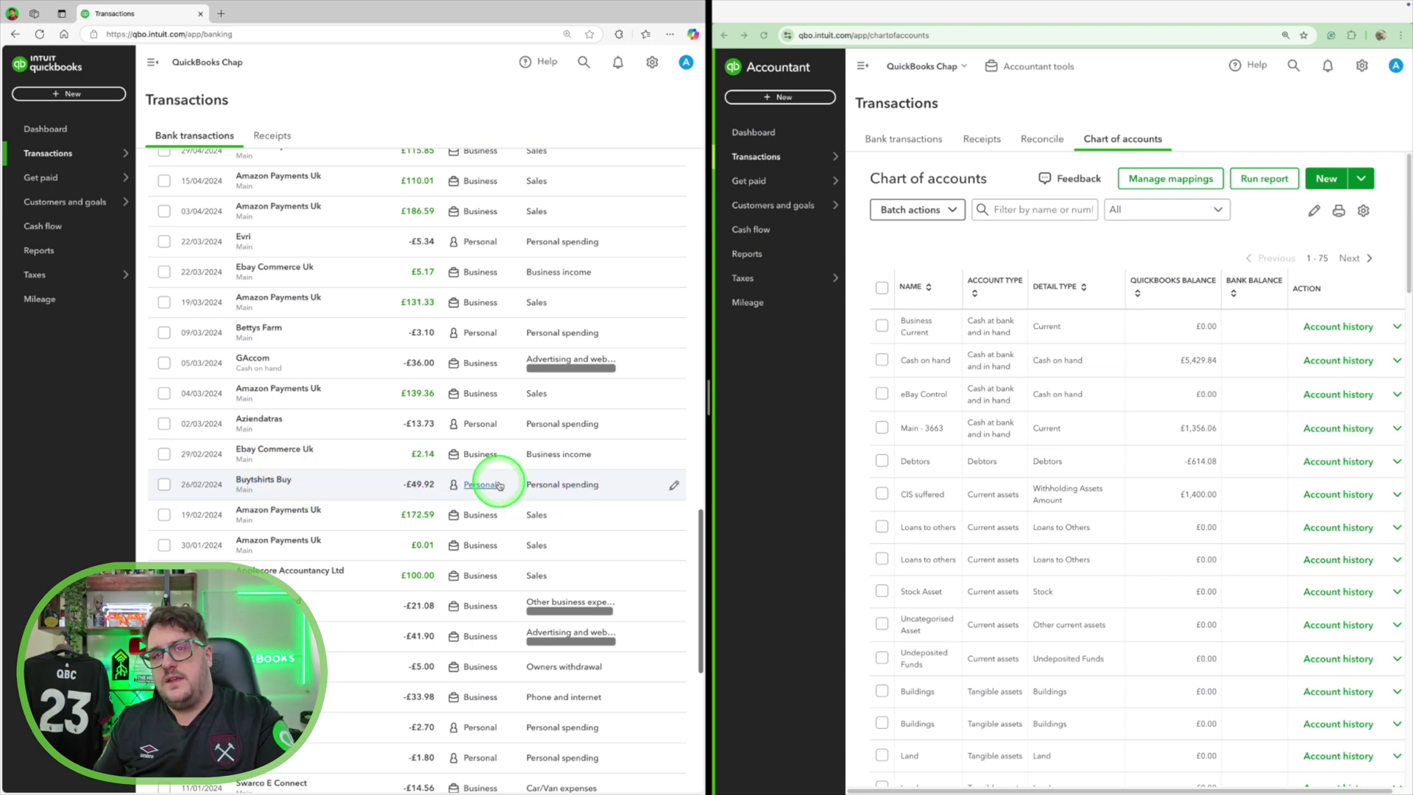
# Step: Change the Buytshirts Buy transaction of 26/02/2024 to business in the client view and show its category choices
pyautogui.click(460, 486)
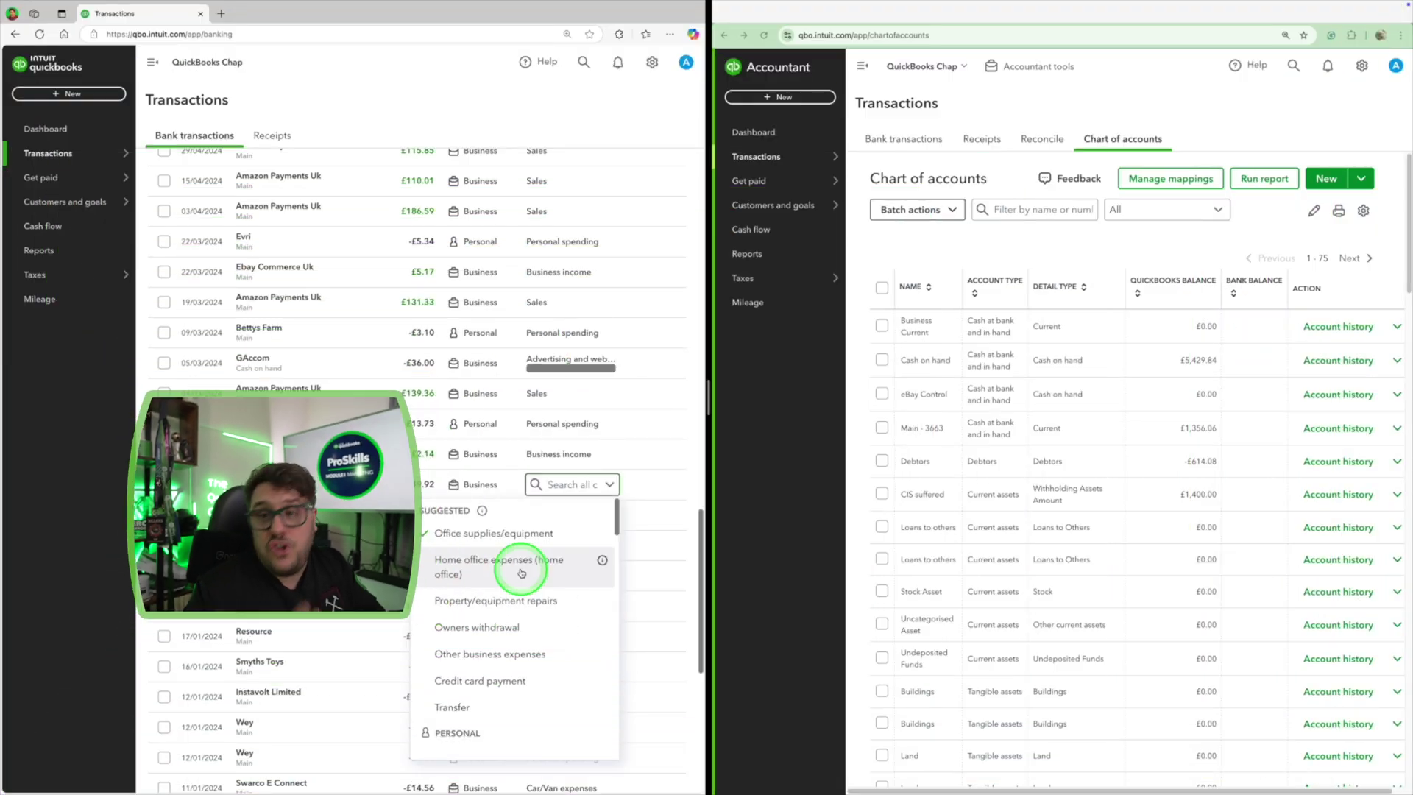
# Step: Create a new account named Stock in the chart of accounts with account type Cost of sales and detail type Cost of Sales
pyautogui.click(1323, 182)
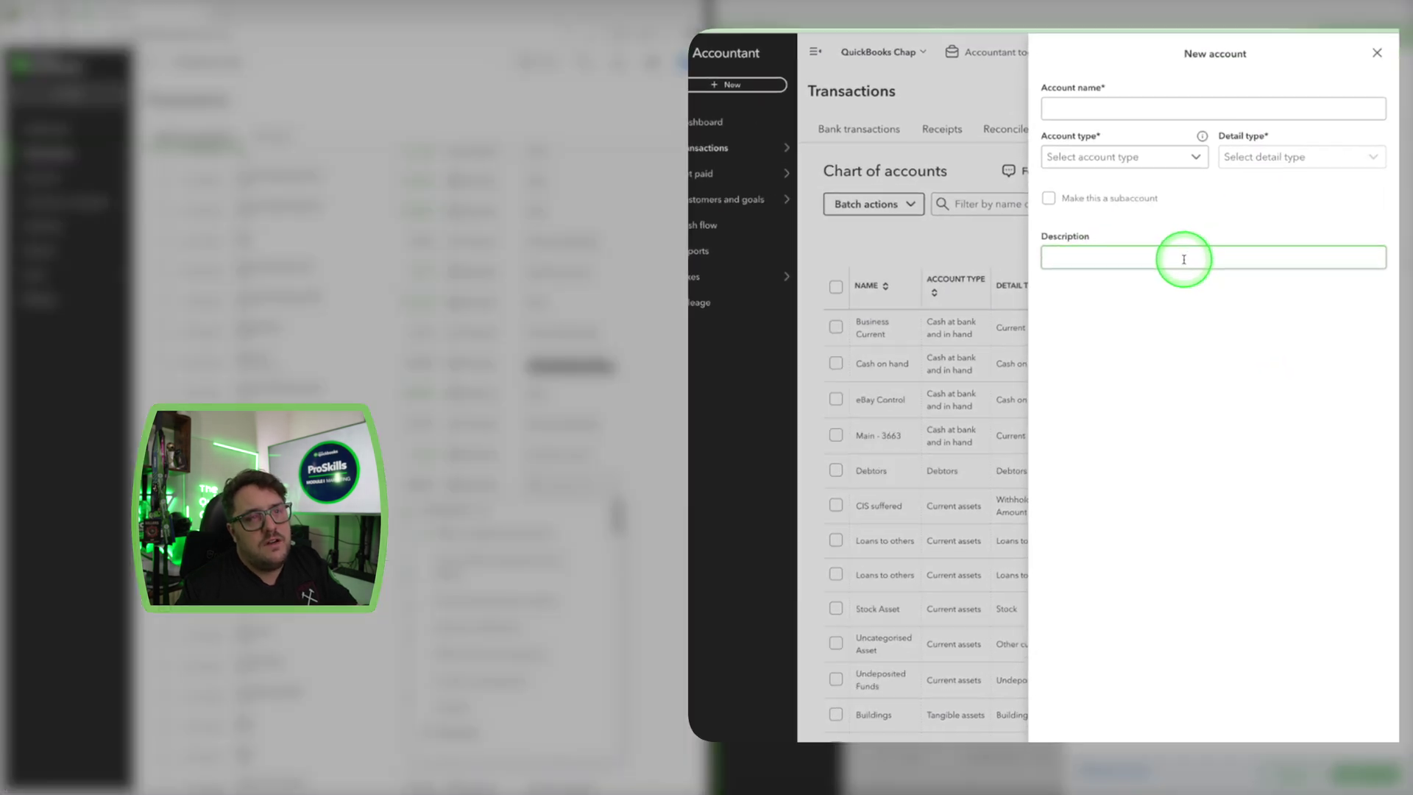
pyautogui.click(1152, 120)
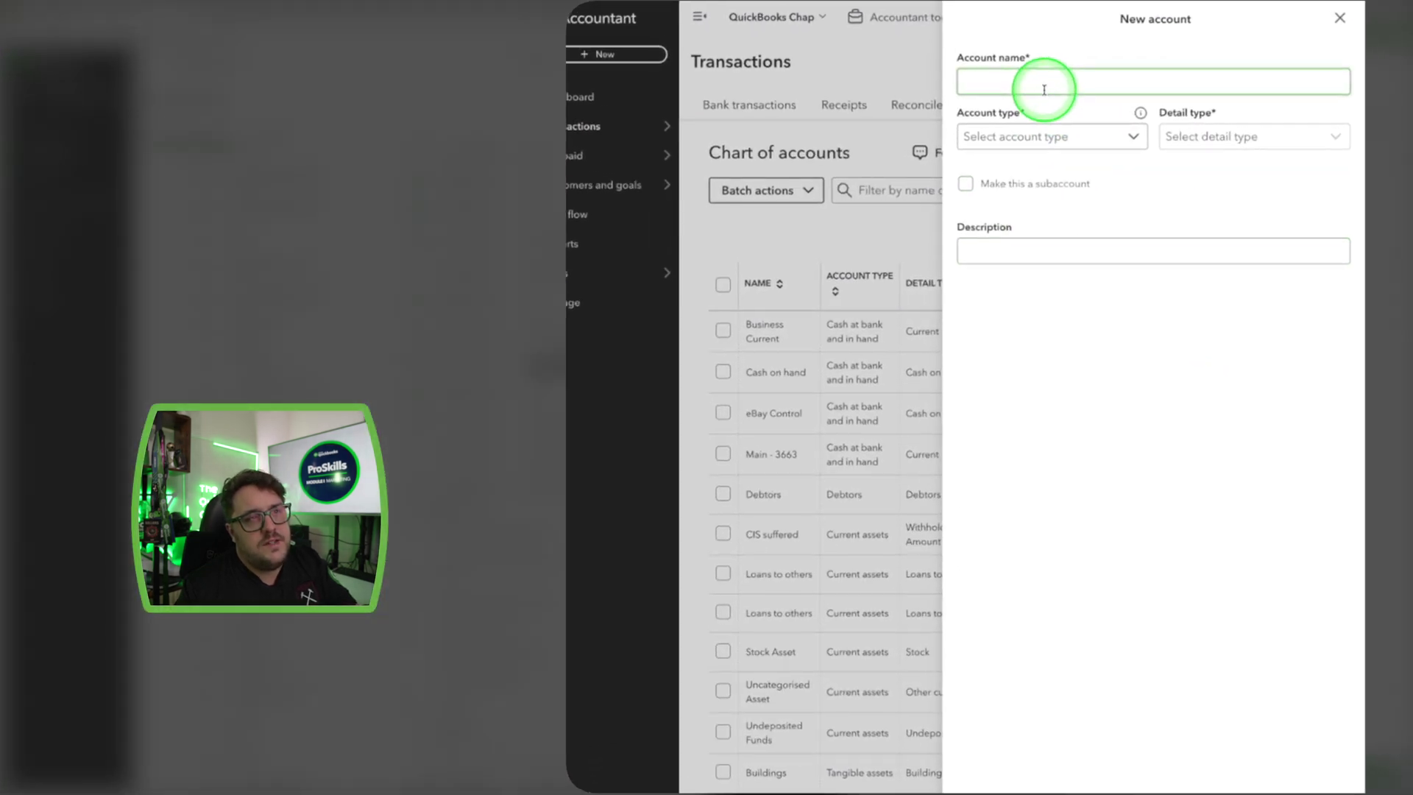
pyautogui.write('Stock')
pyautogui.click(1087, 127)
pyautogui.scroll(-3, 1069, 343)
pyautogui.click(1052, 332)
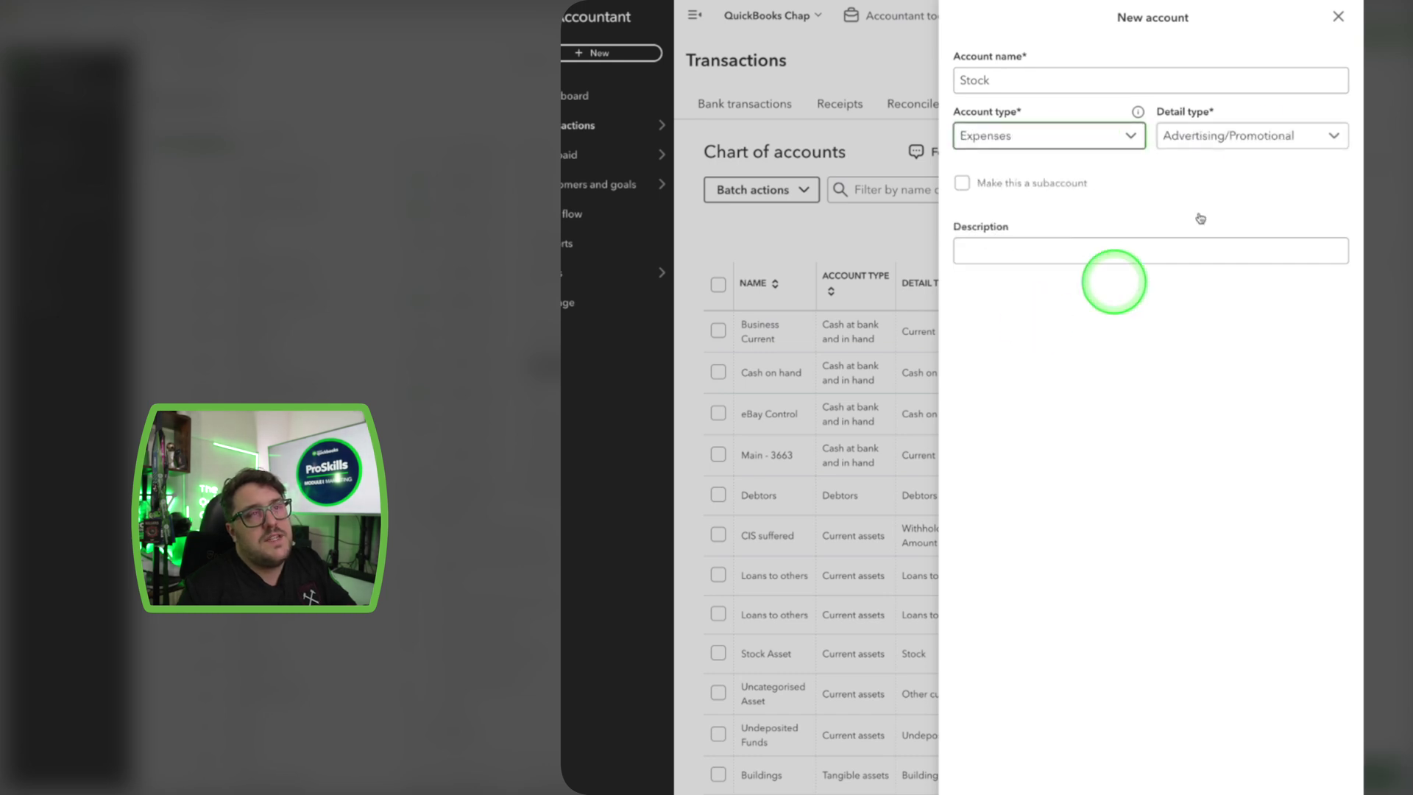
pyautogui.click(1079, 138)
pyautogui.click(1063, 301)
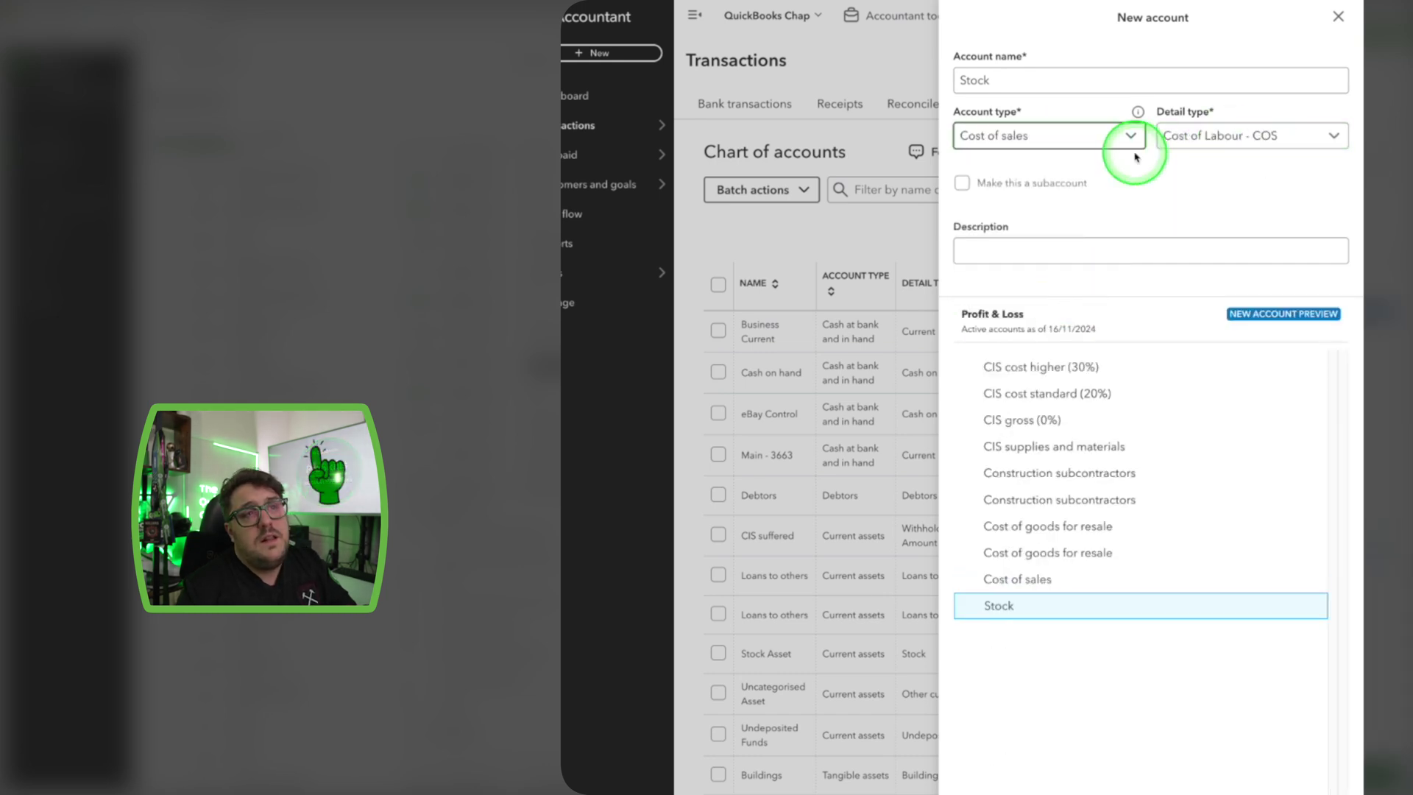
pyautogui.click(1214, 135)
pyautogui.click(1249, 192)
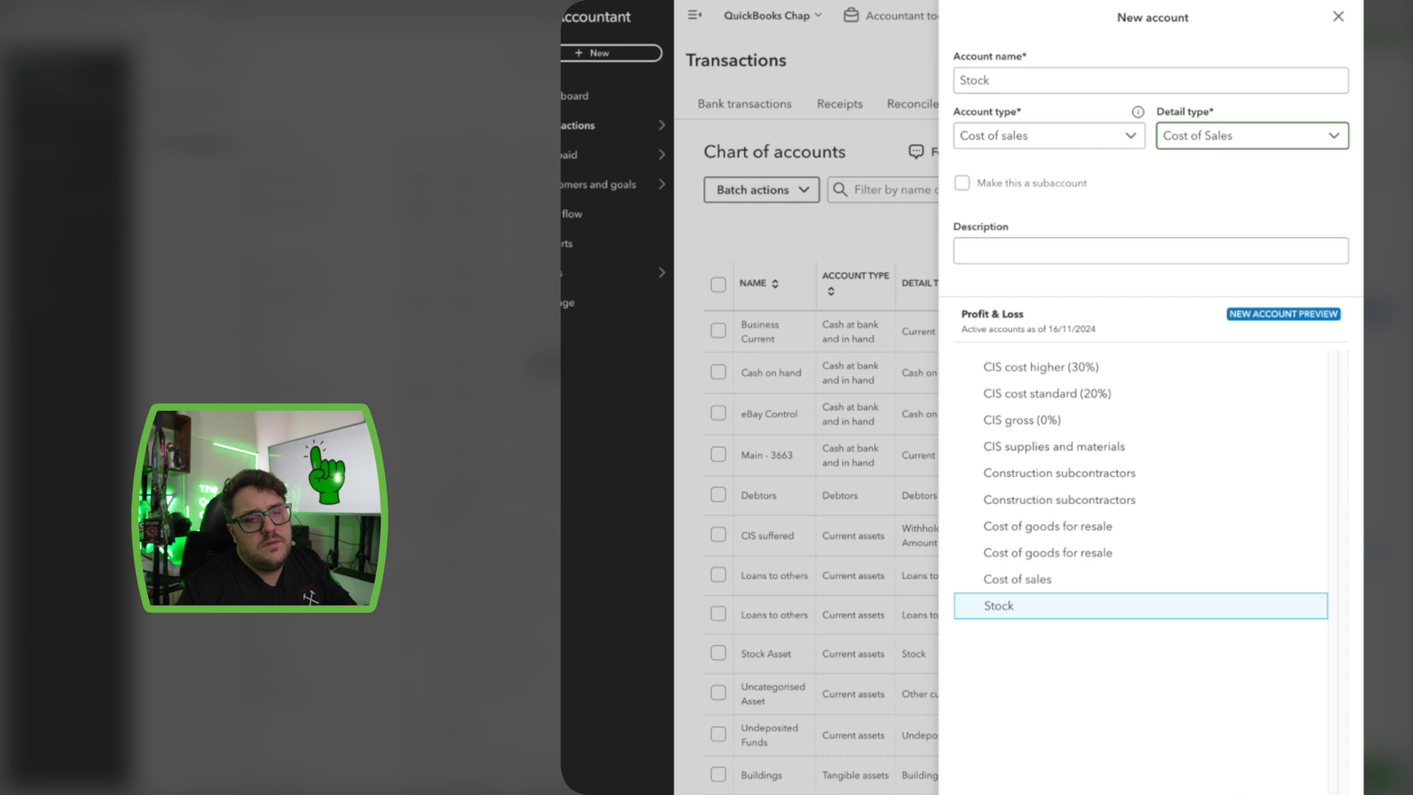
pyautogui.click(952, 258)
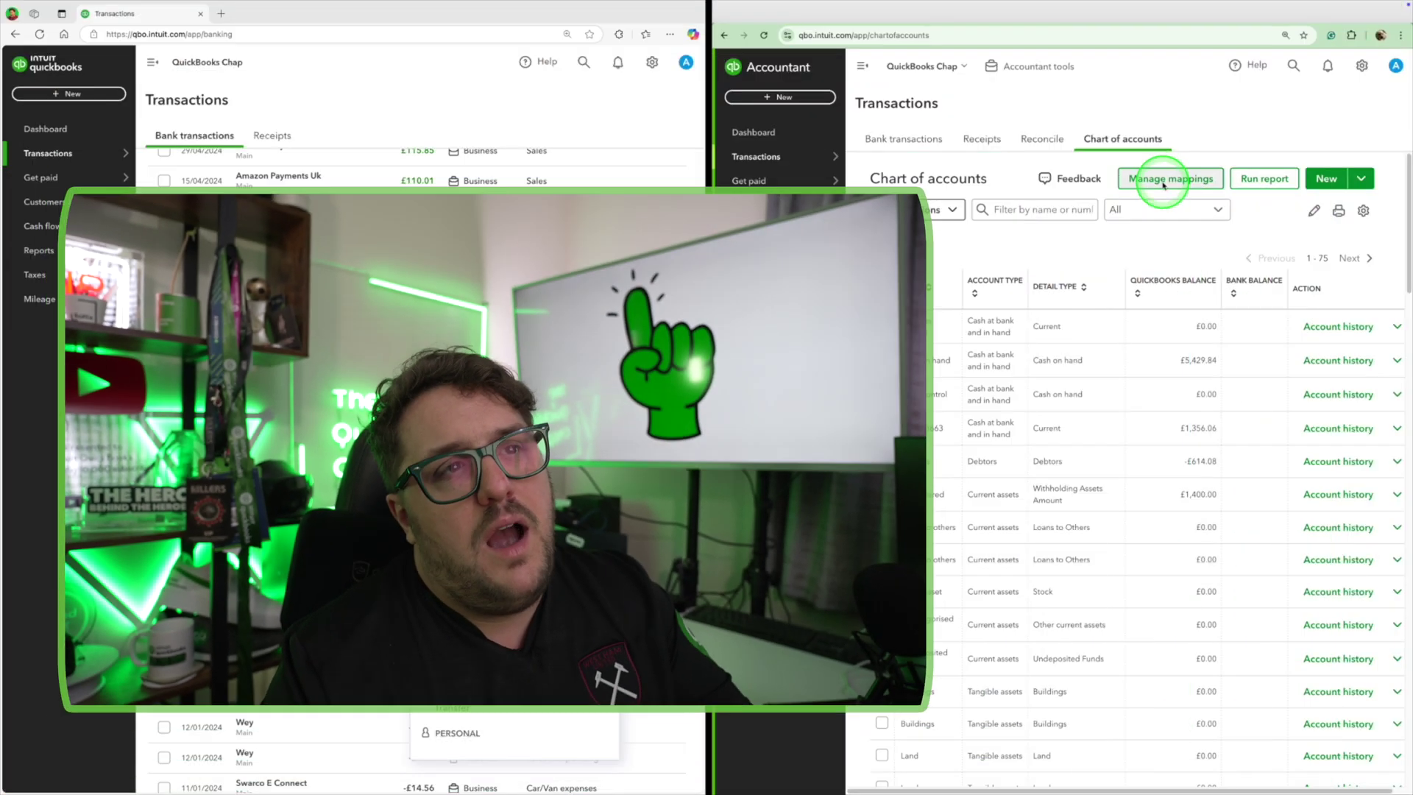
# Step: Create a custom transaction category named Stock with description Stock, mapped to the Stock ledger account
pyautogui.click(1163, 185)
pyautogui.click(1348, 112)
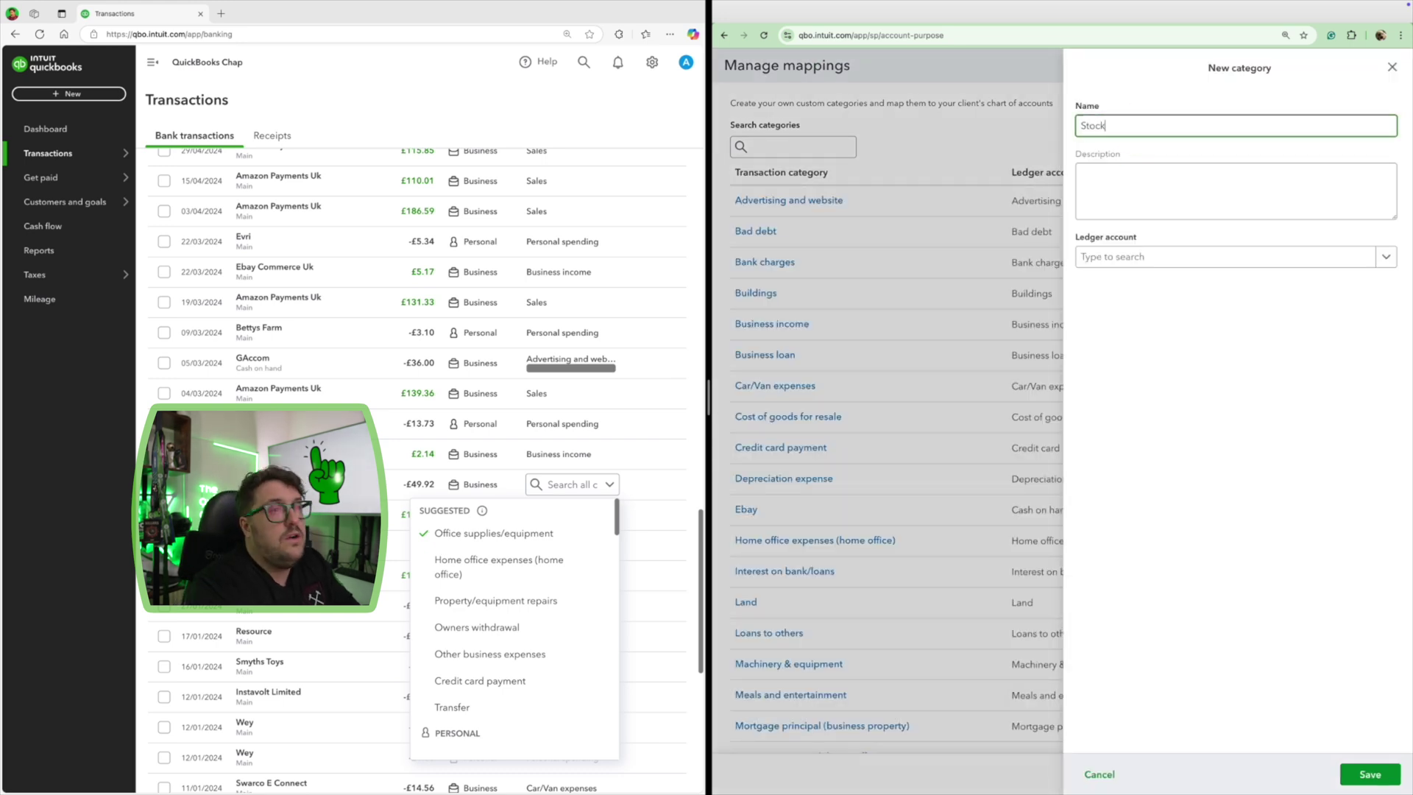
pyautogui.click(1229, 254)
pyautogui.write('s')
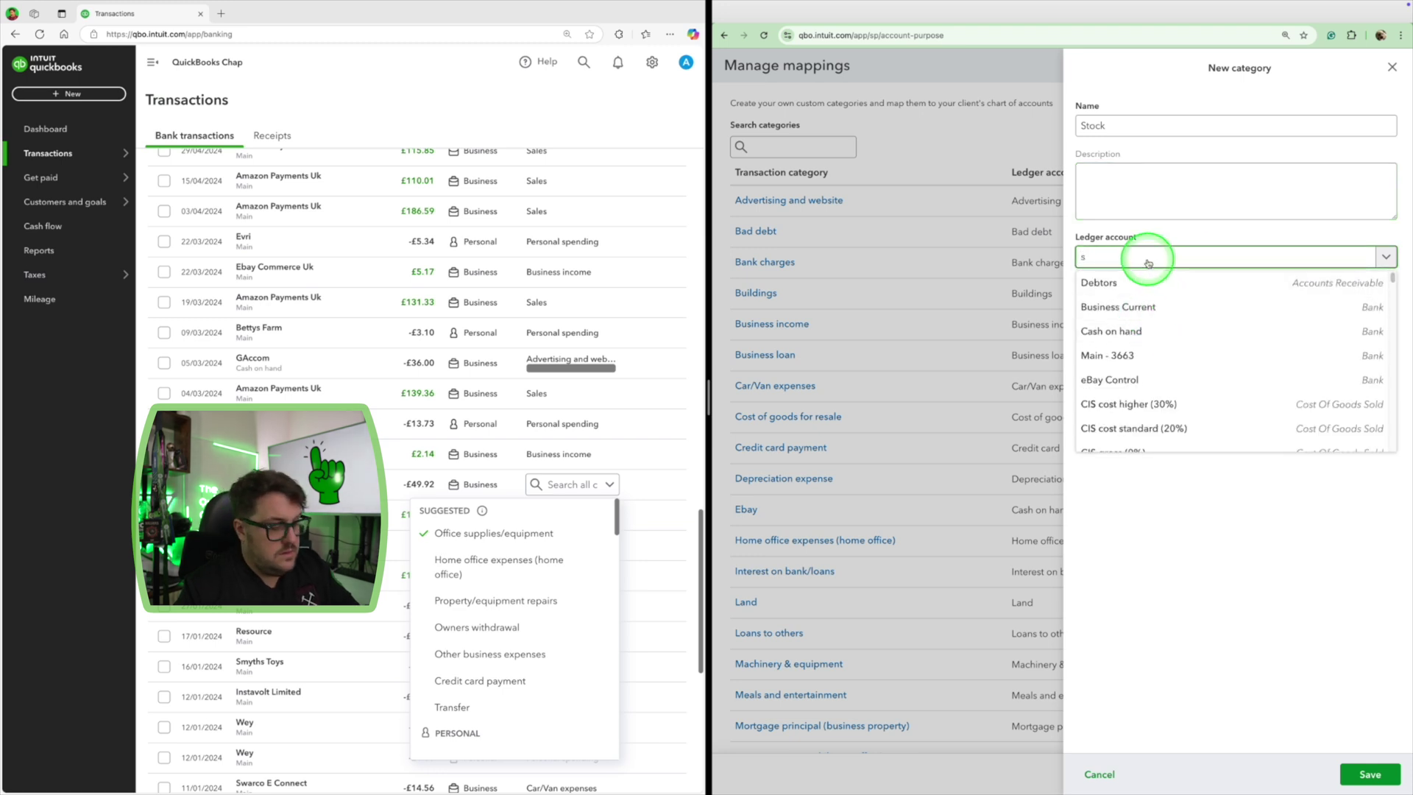
pyautogui.write('tock')
pyautogui.click(1153, 284)
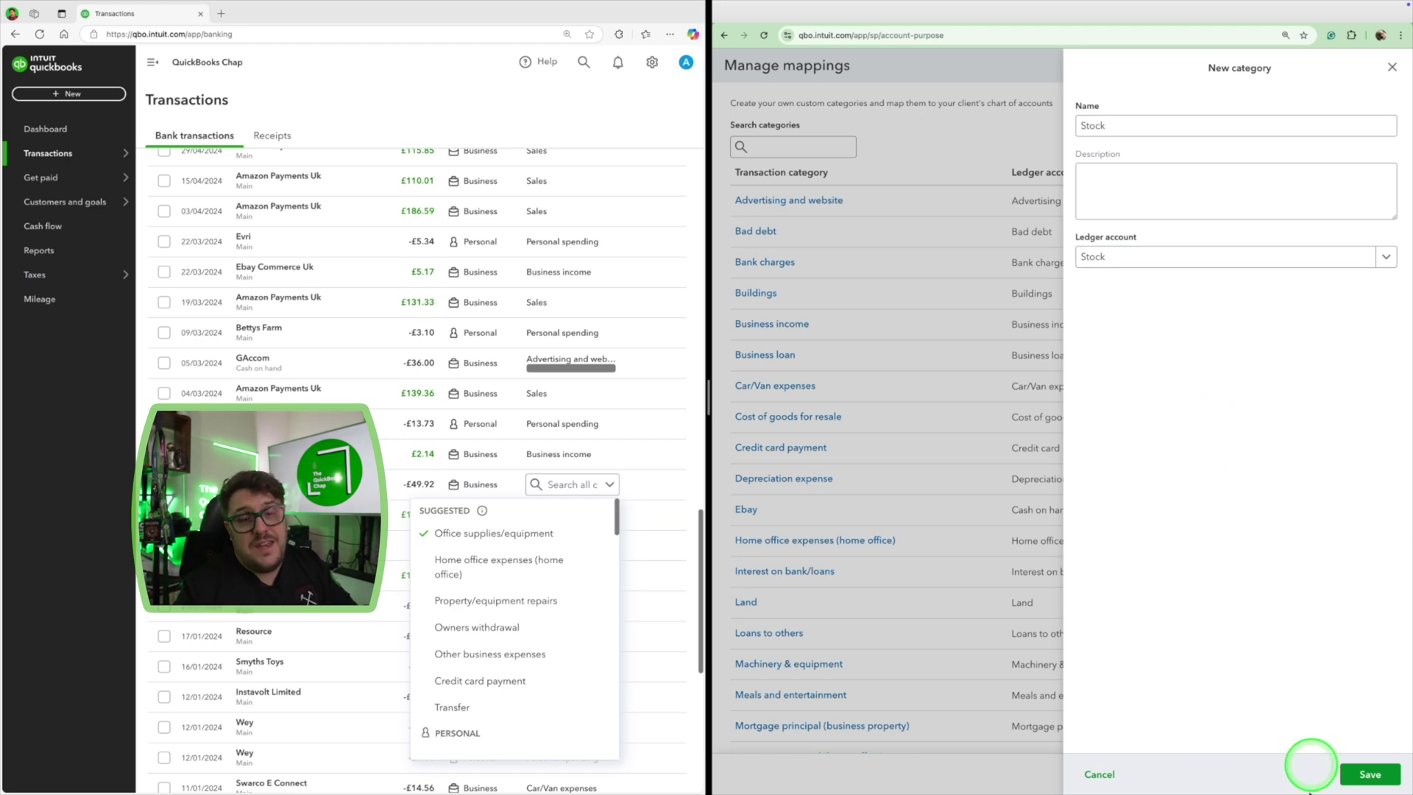
pyautogui.click(1370, 773)
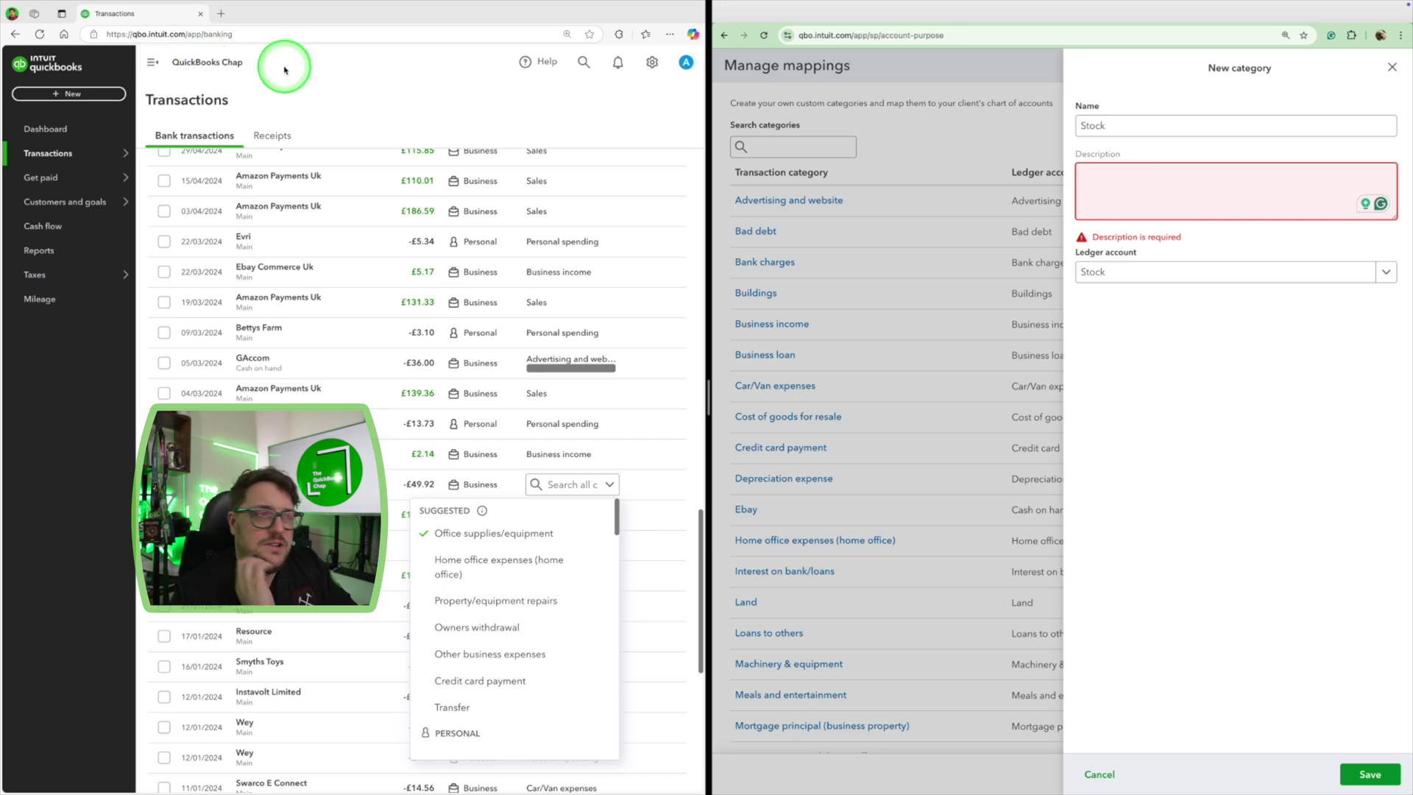
pyautogui.write('Stock')
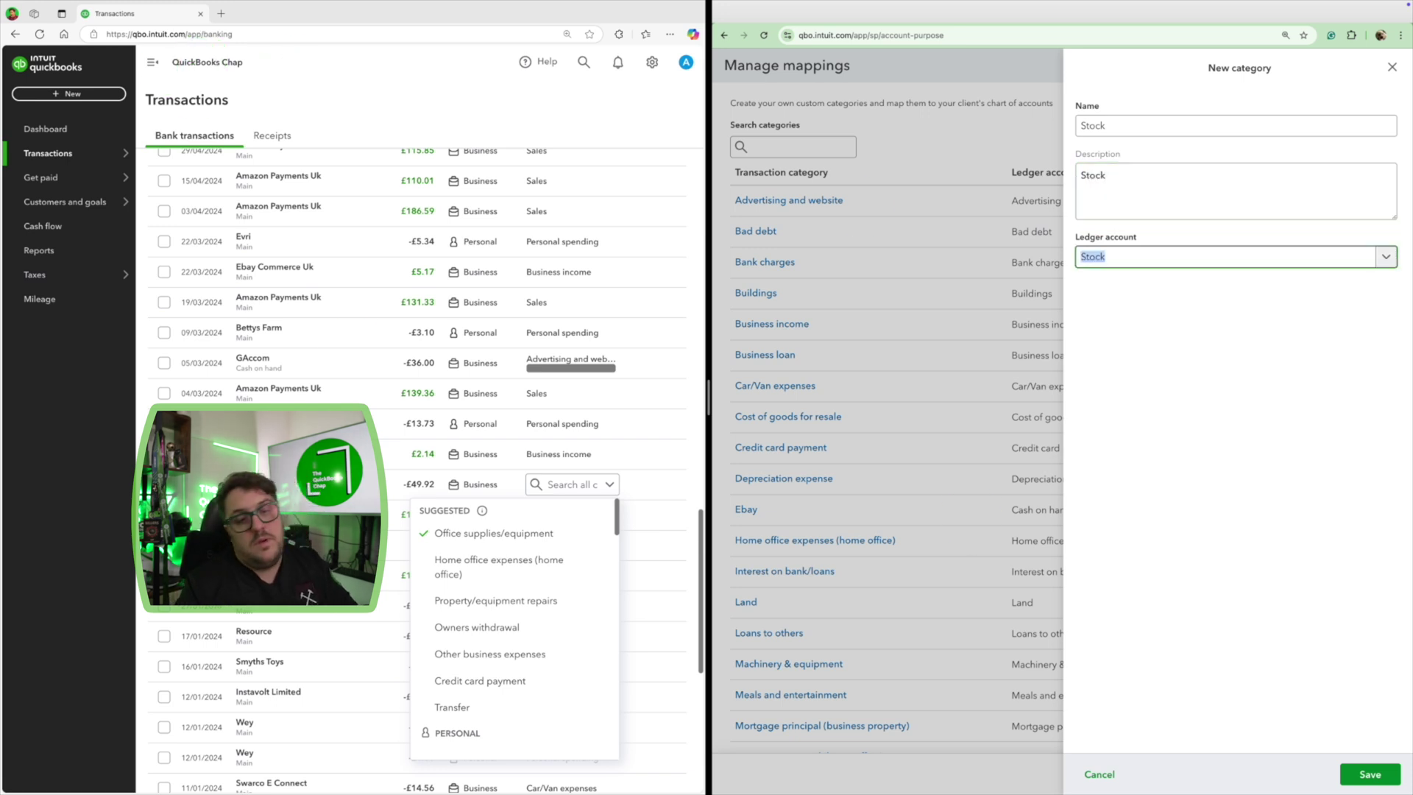
pyautogui.click(1381, 781)
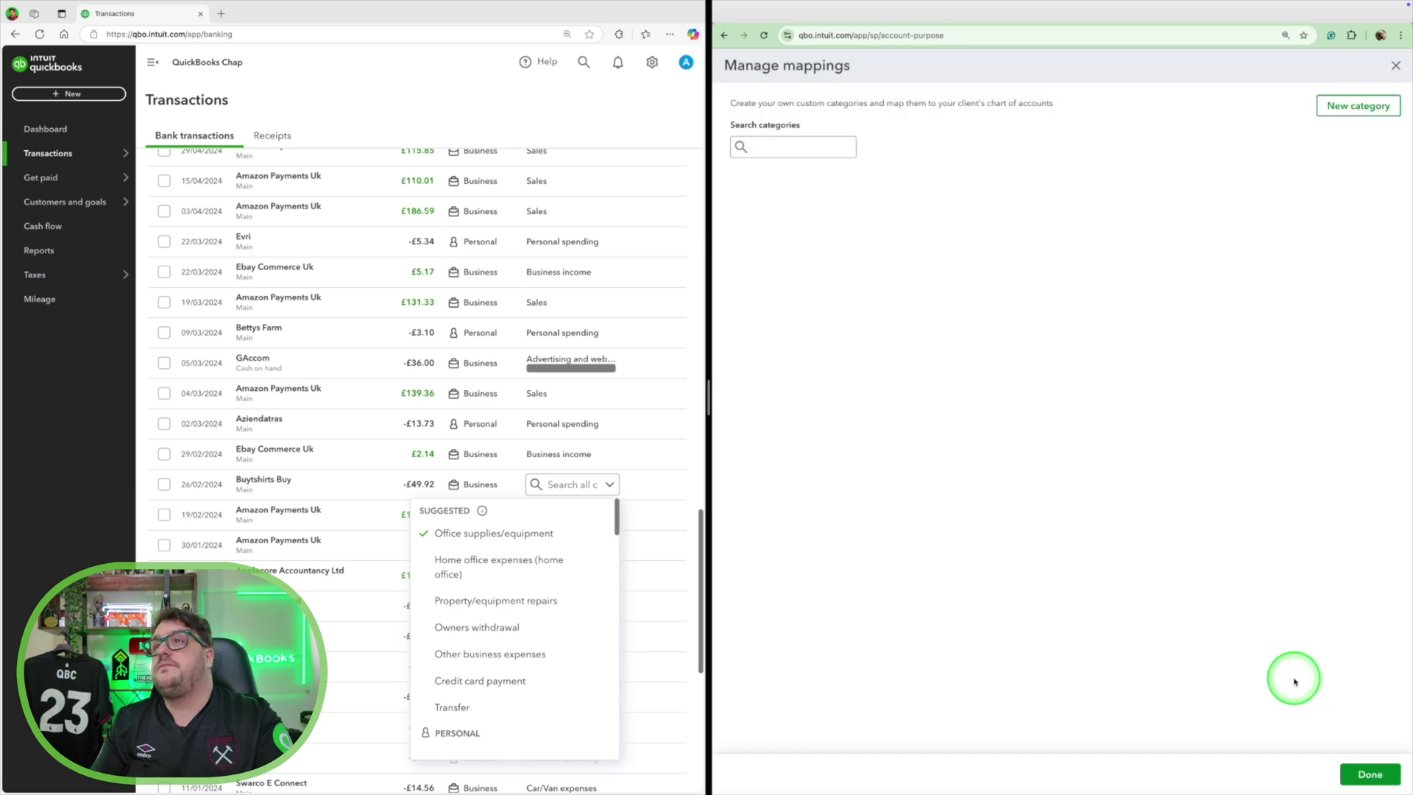
# Step: Categorise the Buytshirts Buy transaction of 26/02/2024 as Stock in the client view
pyautogui.scroll(-8, 963, 410)
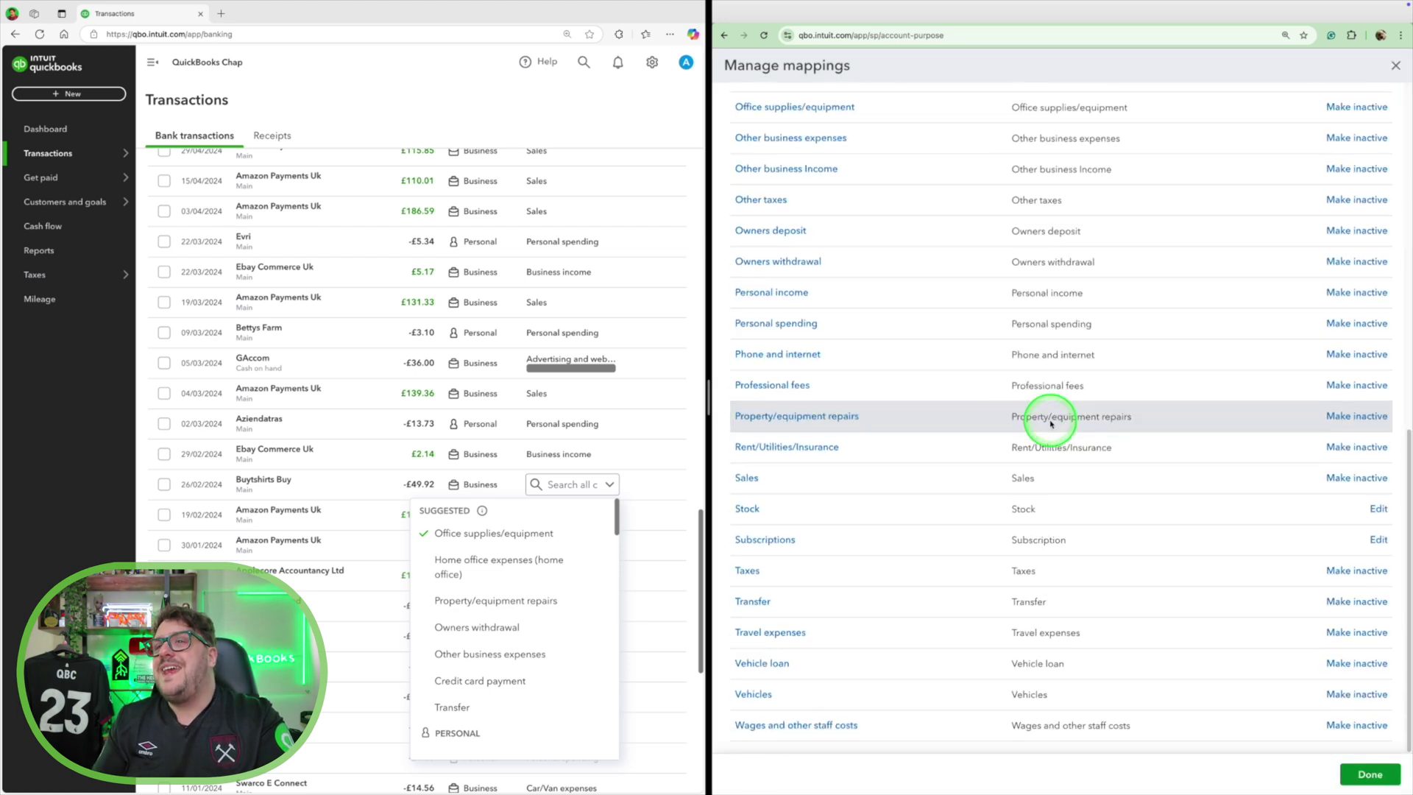
pyautogui.scroll(4, 1079, 557)
pyautogui.scroll(4, 1080, 557)
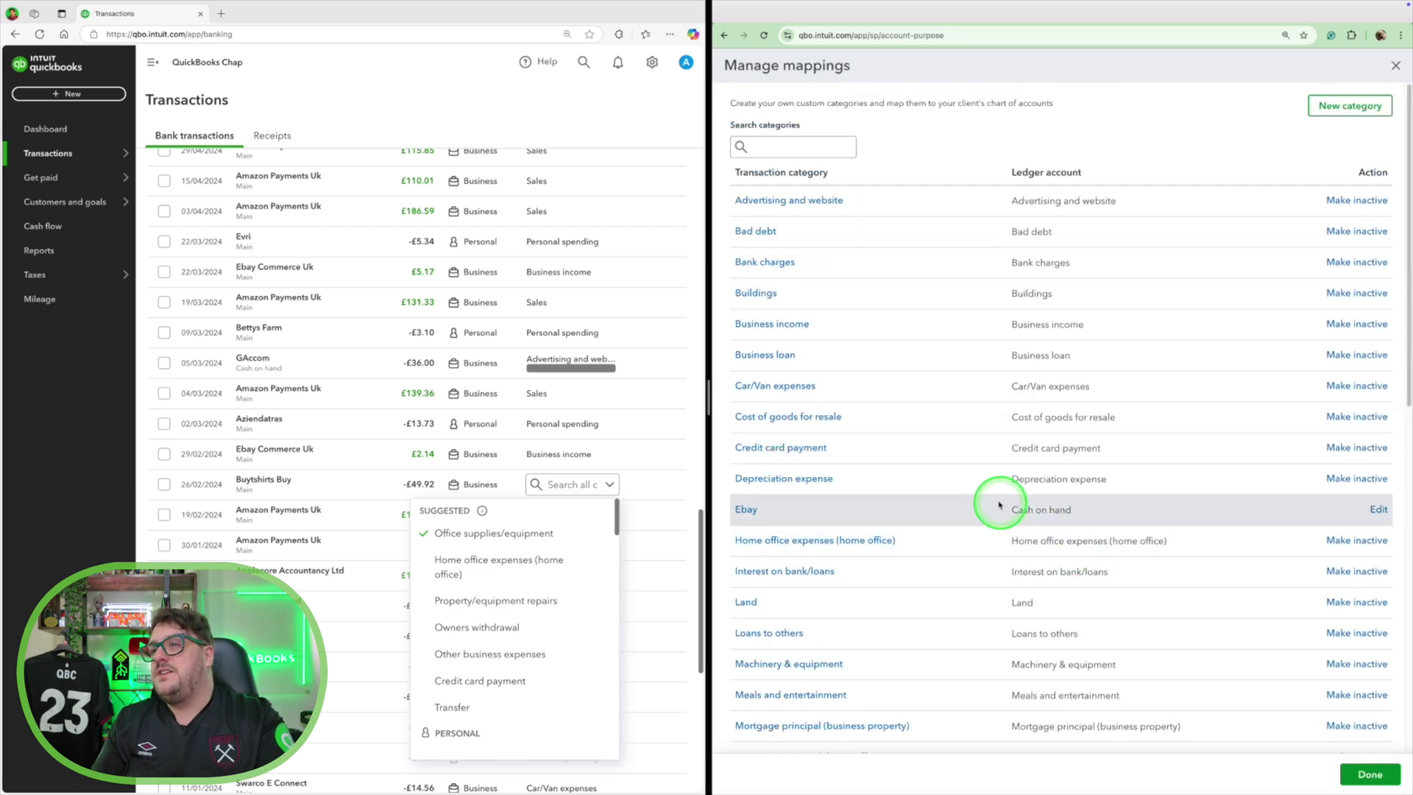
pyautogui.scroll(-8, 1106, 482)
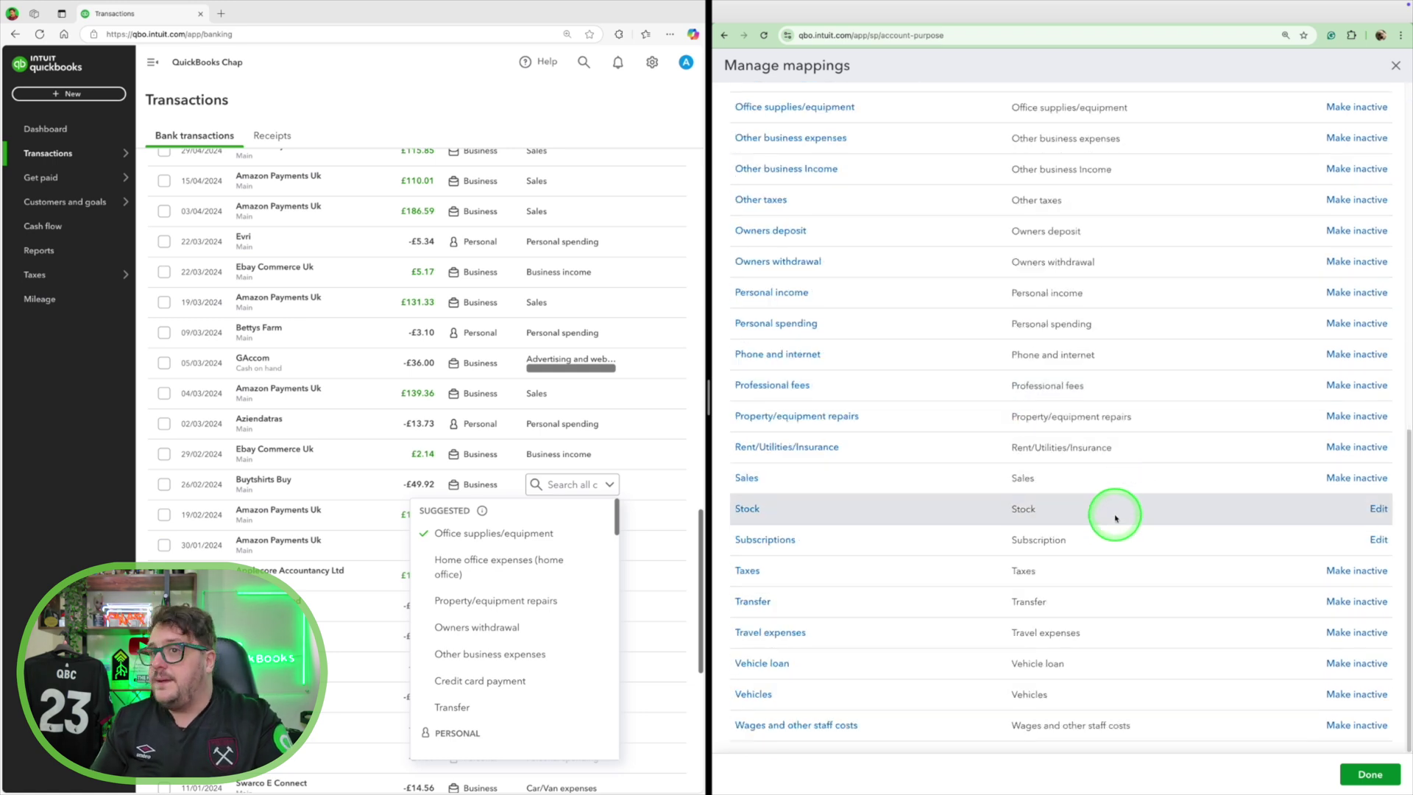
pyautogui.click(582, 484)
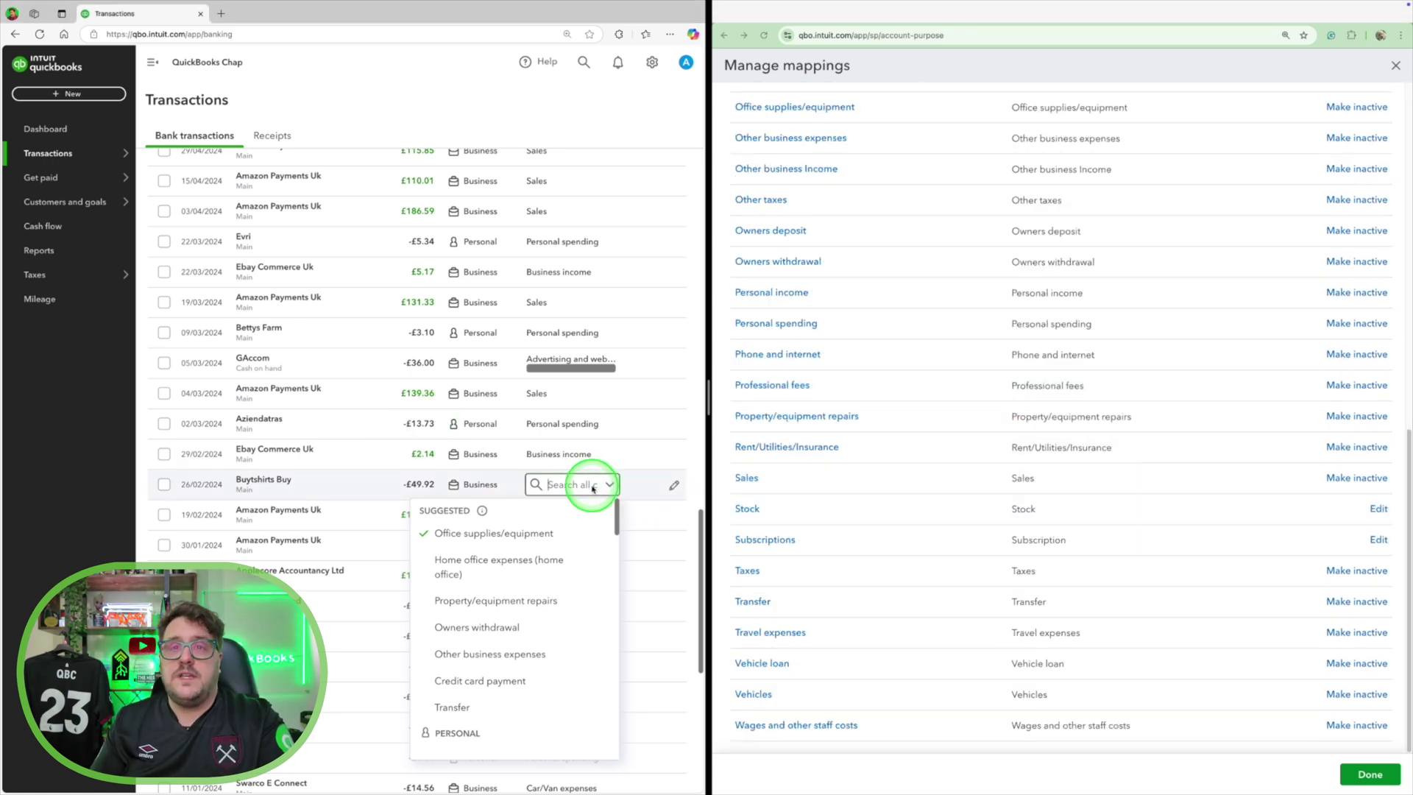
pyautogui.scroll(-3, 556, 479)
pyautogui.write('stock')
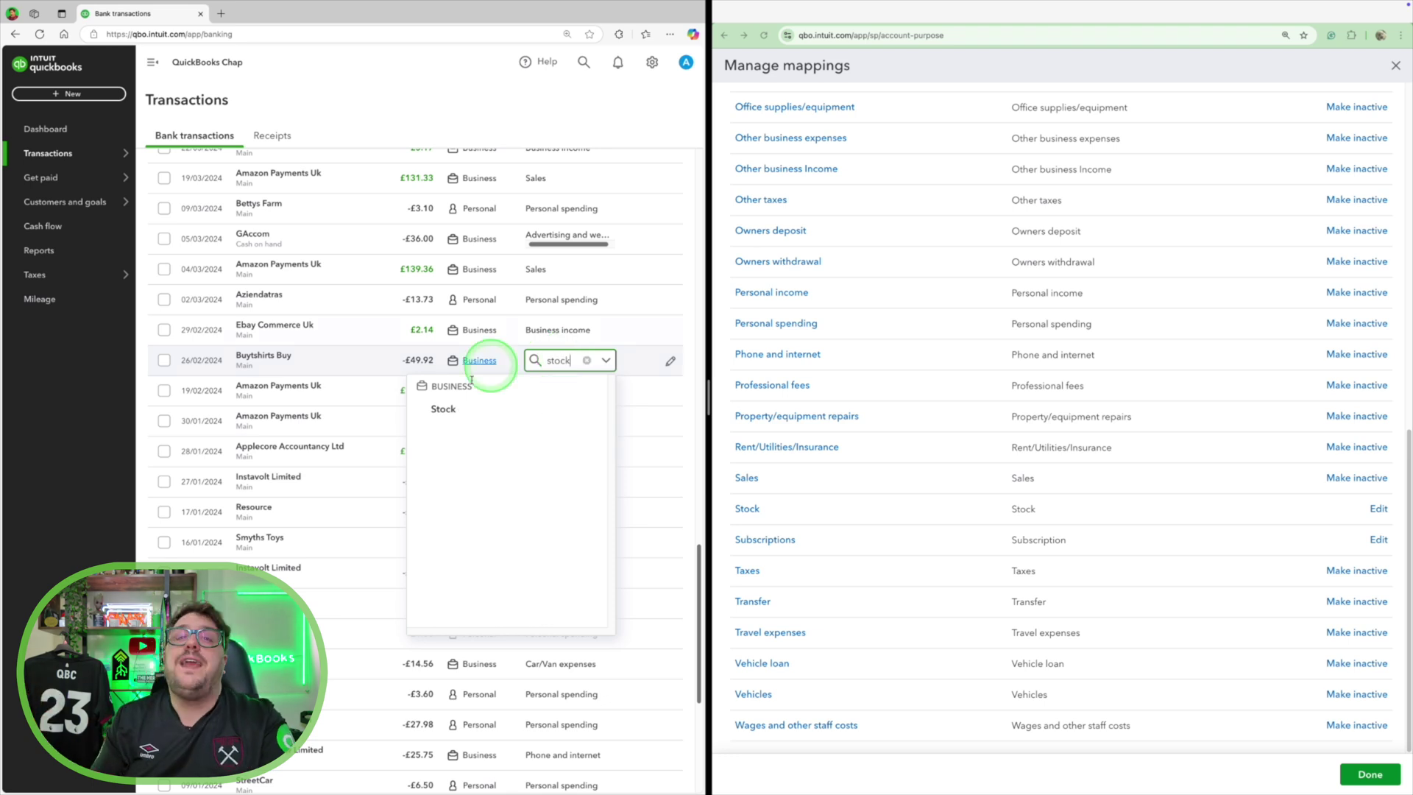
pyautogui.click(464, 409)
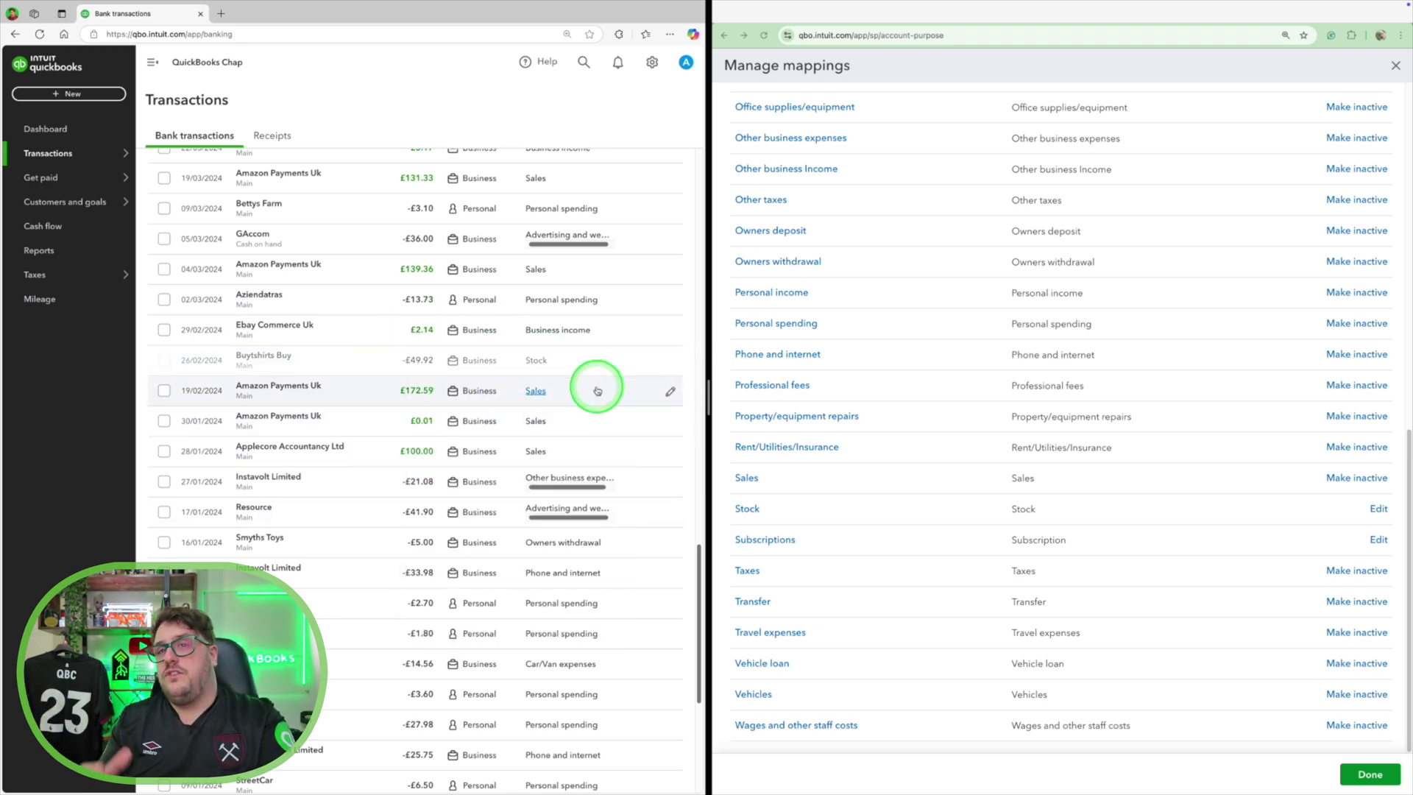
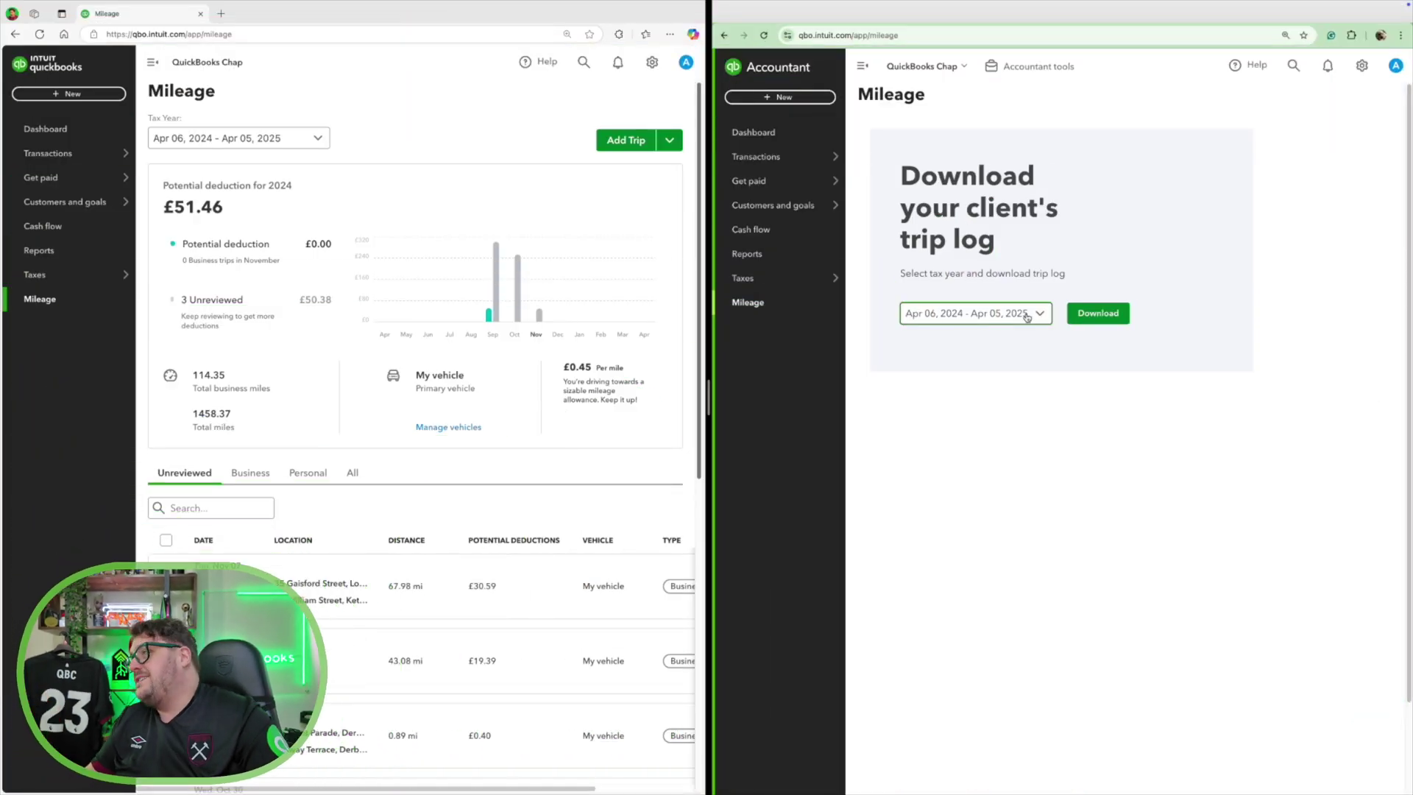
# Step: View the income tax page in the accountant view and compare it with the client view's taxes
pyautogui.moveTo(783, 276)
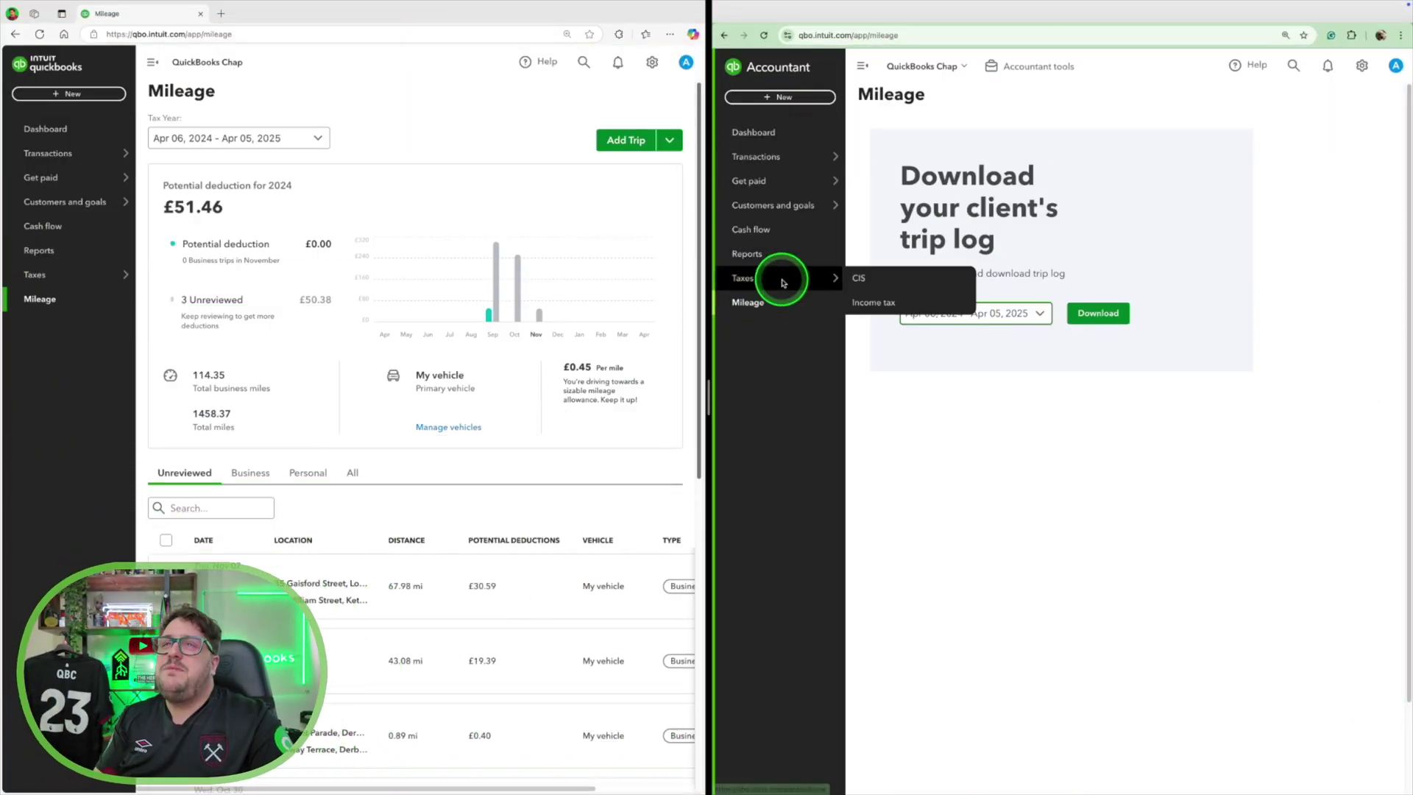
pyautogui.click(870, 299)
pyautogui.click(96, 273)
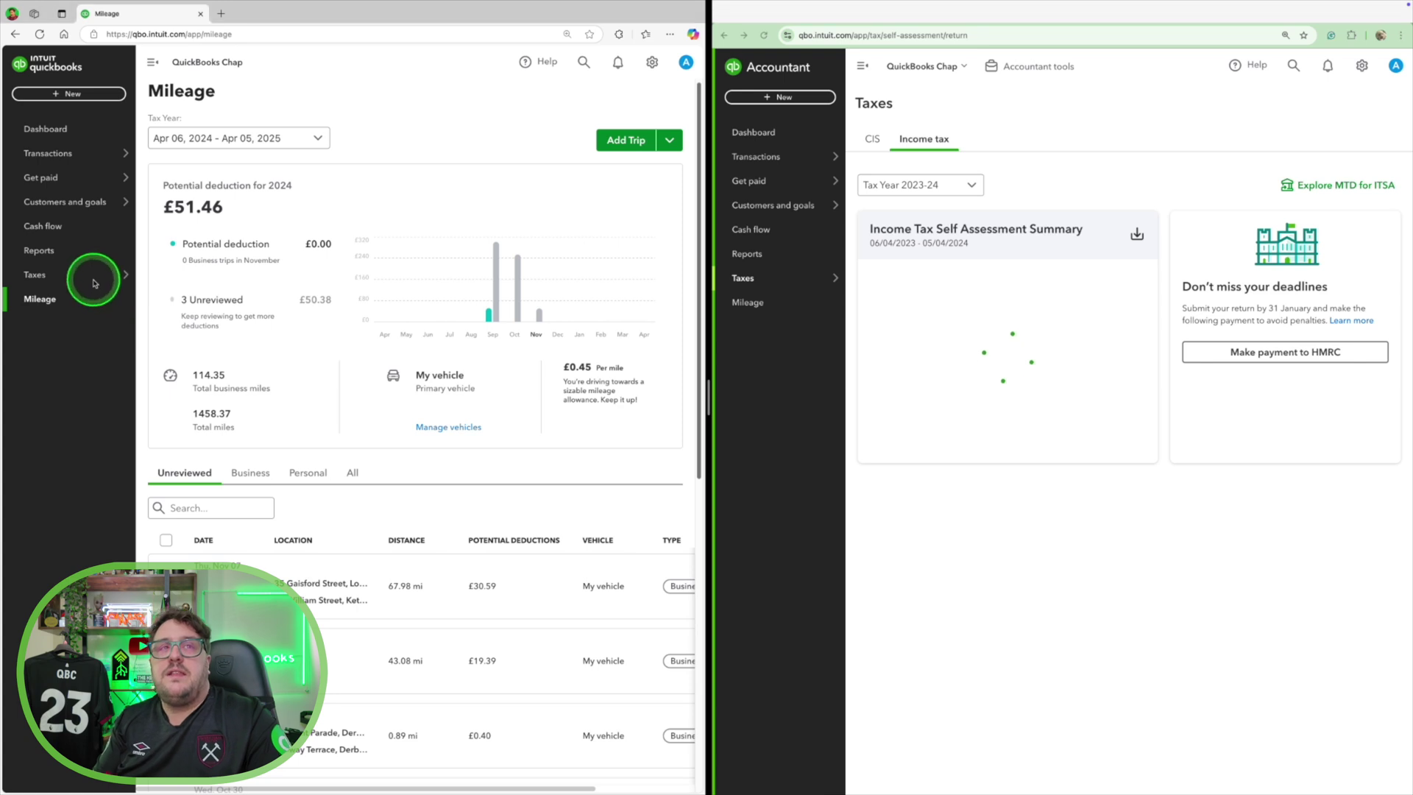
pyautogui.click(161, 294)
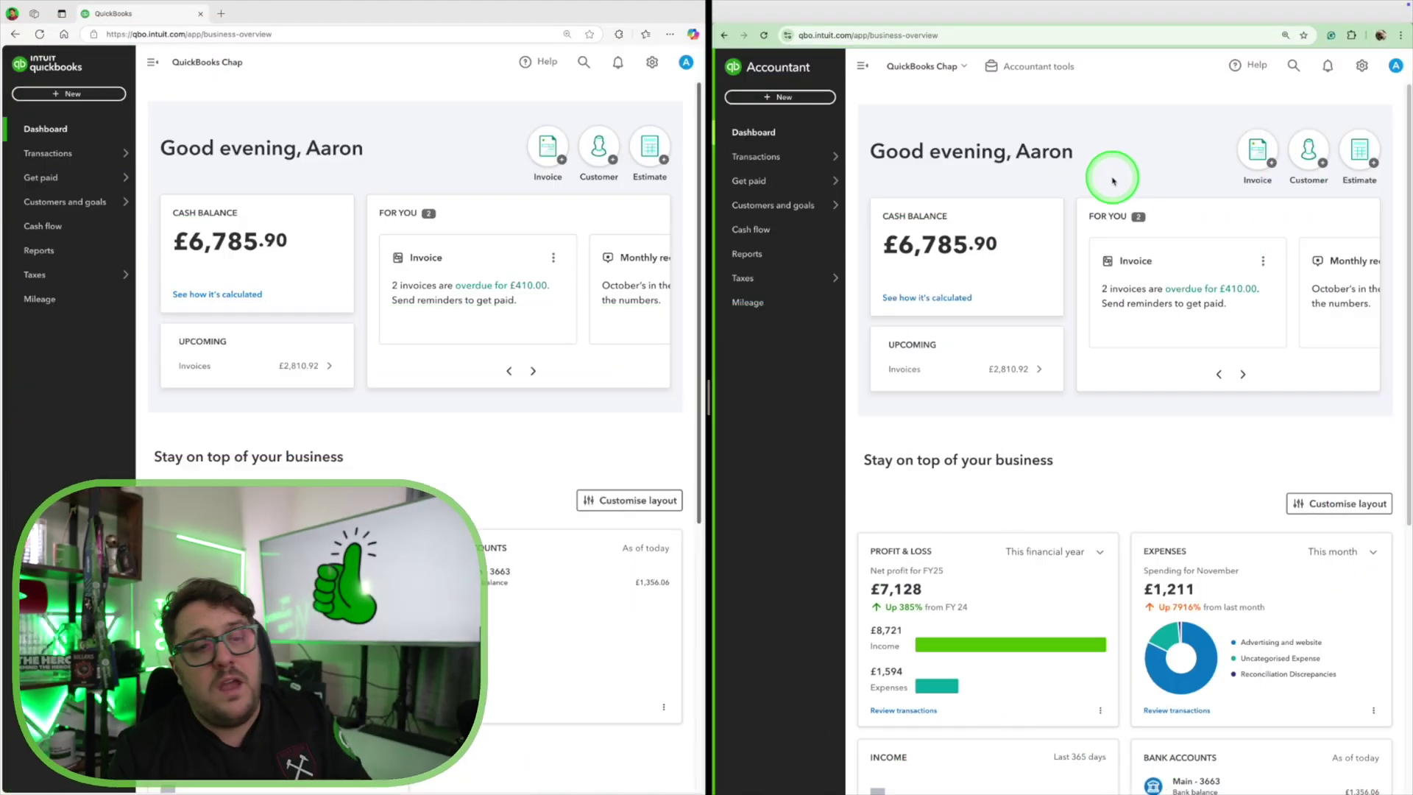
# Step: View the client requests and the notes among the accountant tools, closing each one after viewing
pyautogui.click(1014, 71)
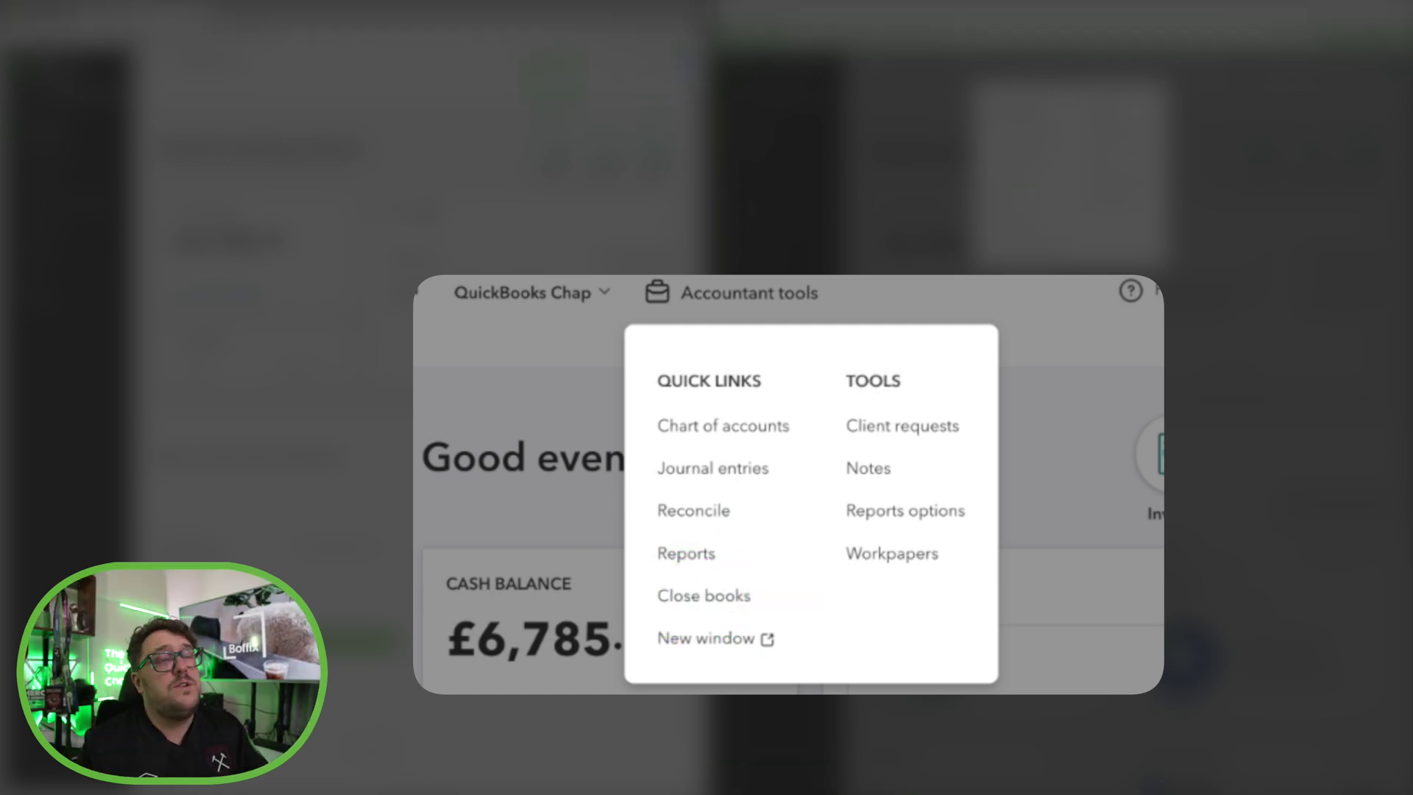
pyautogui.click(712, 604)
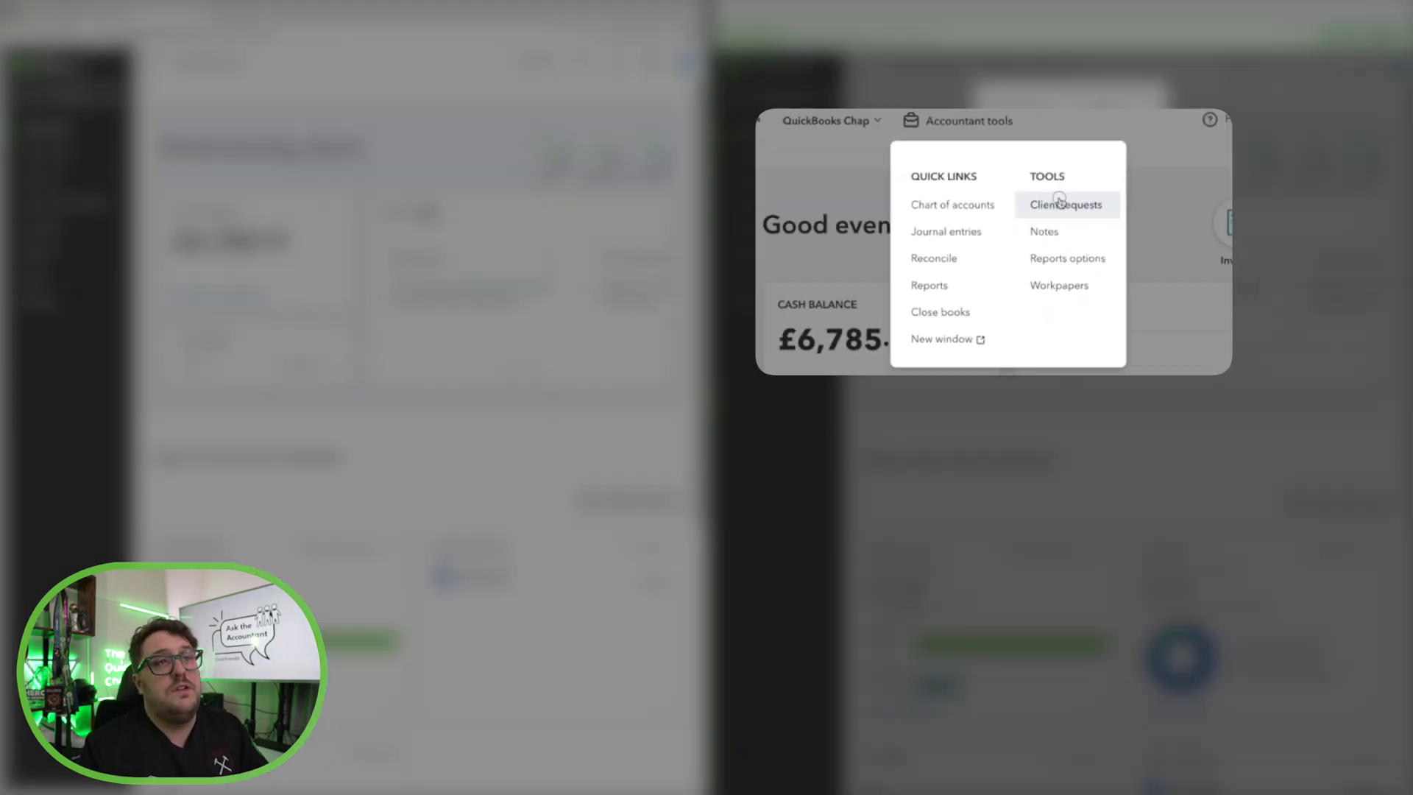
pyautogui.click(893, 424)
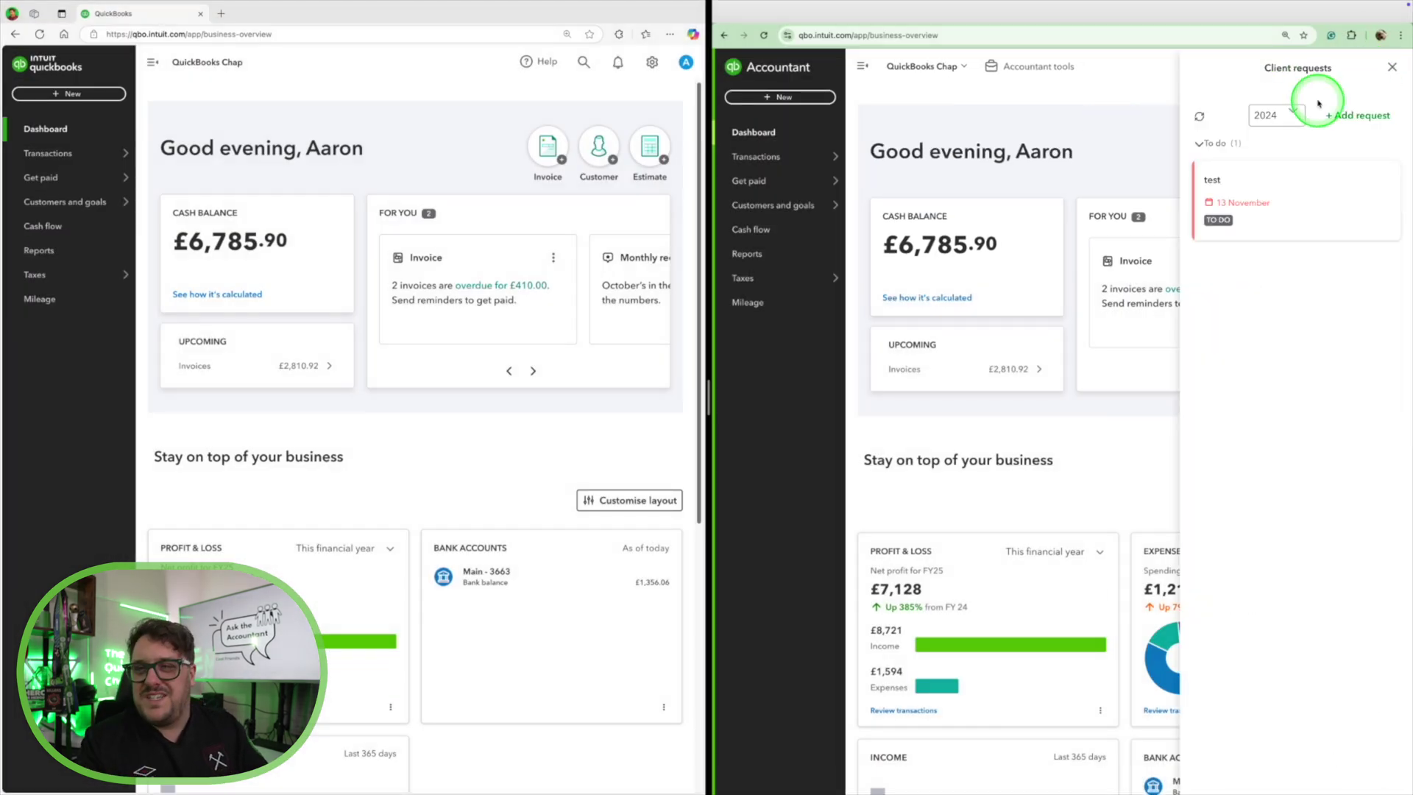
pyautogui.click(1395, 69)
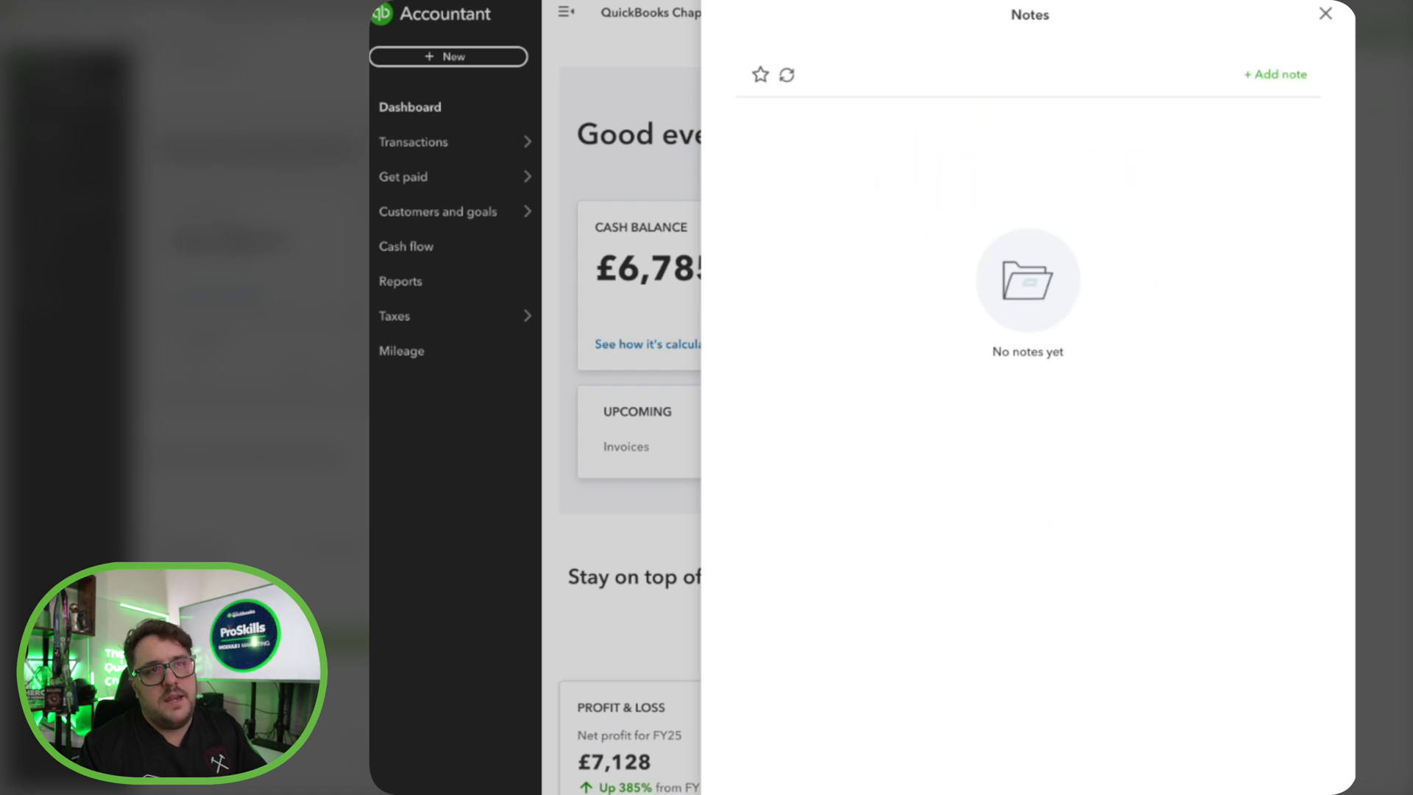
pyautogui.click(1325, 16)
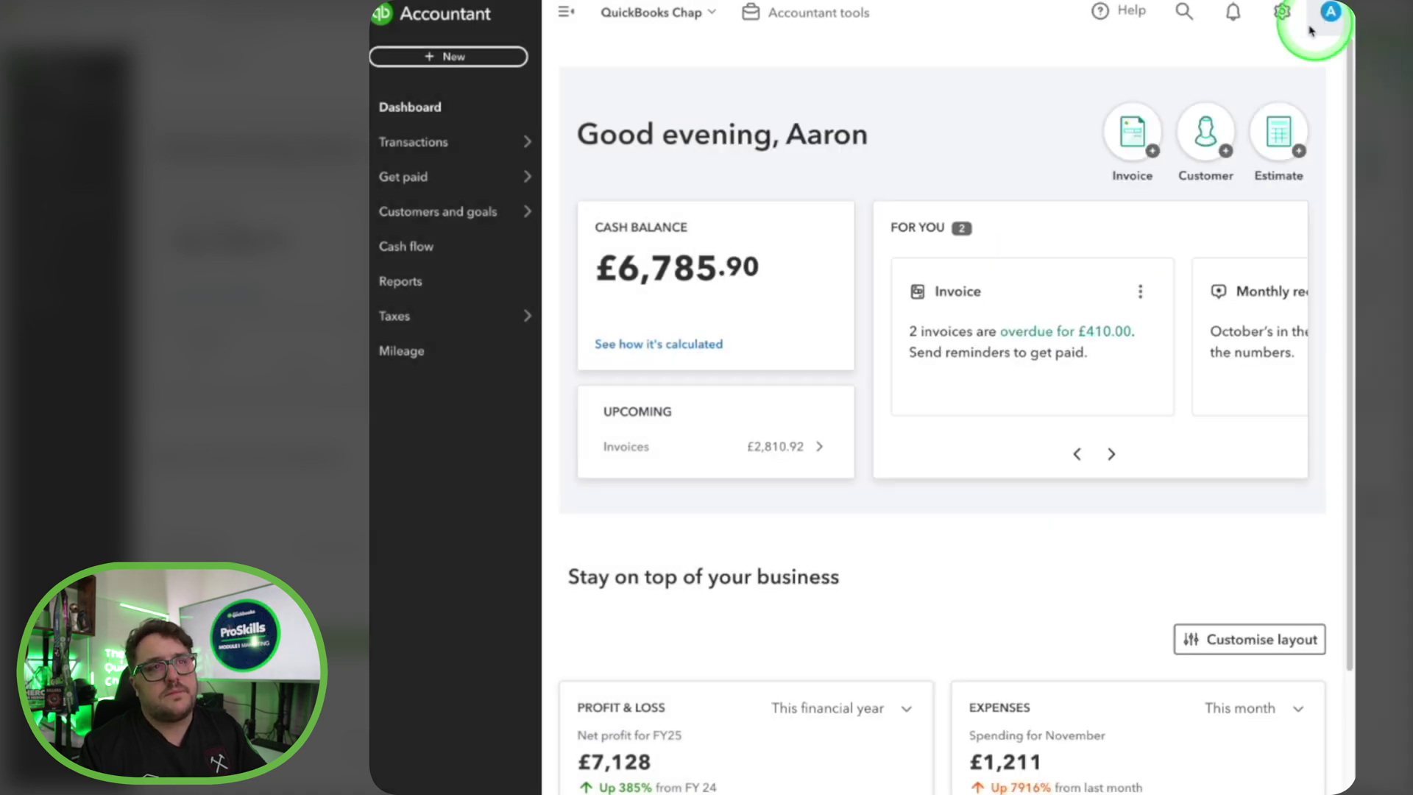
# Step: Set the default date range for reports and tools to Last Financial Year in the report options
pyautogui.click(830, 32)
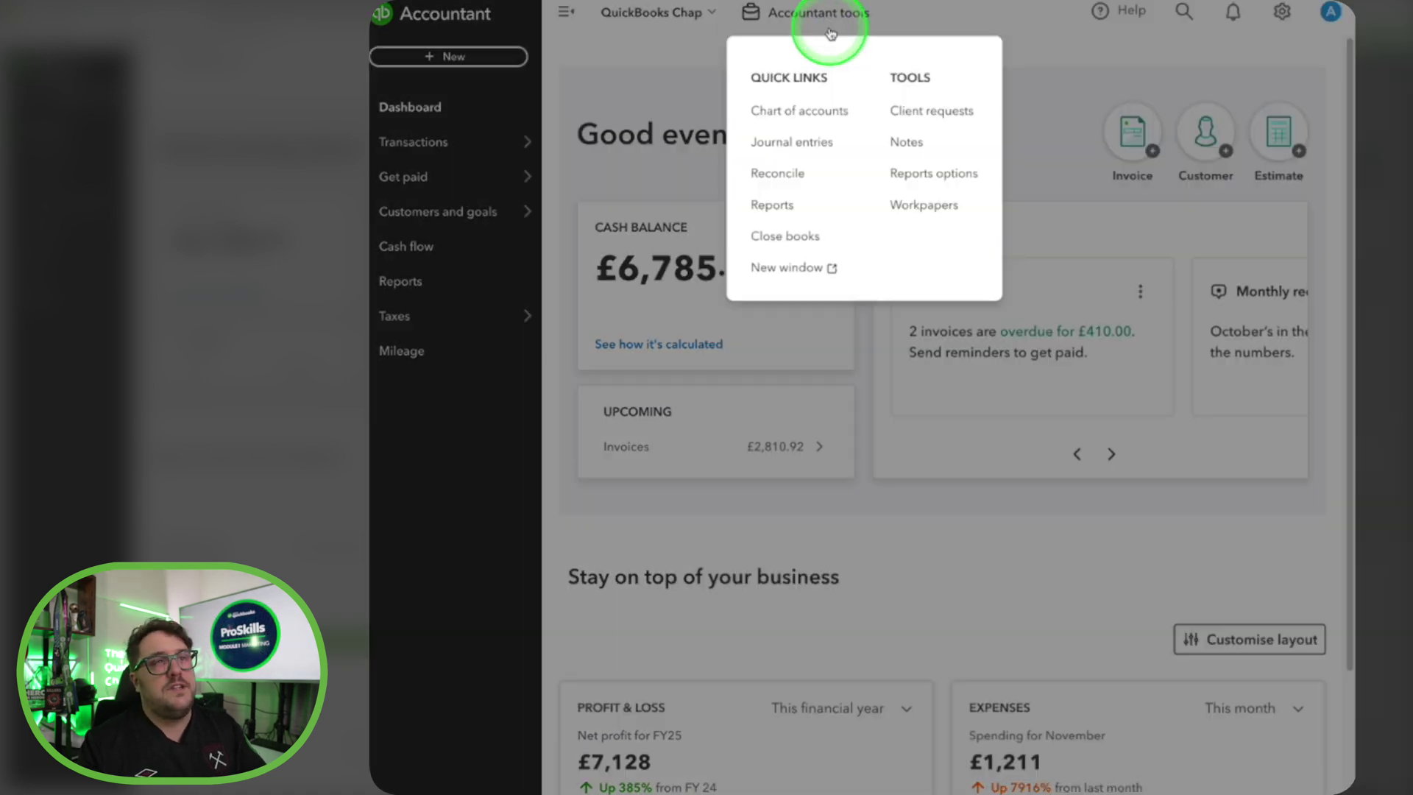
pyautogui.click(958, 174)
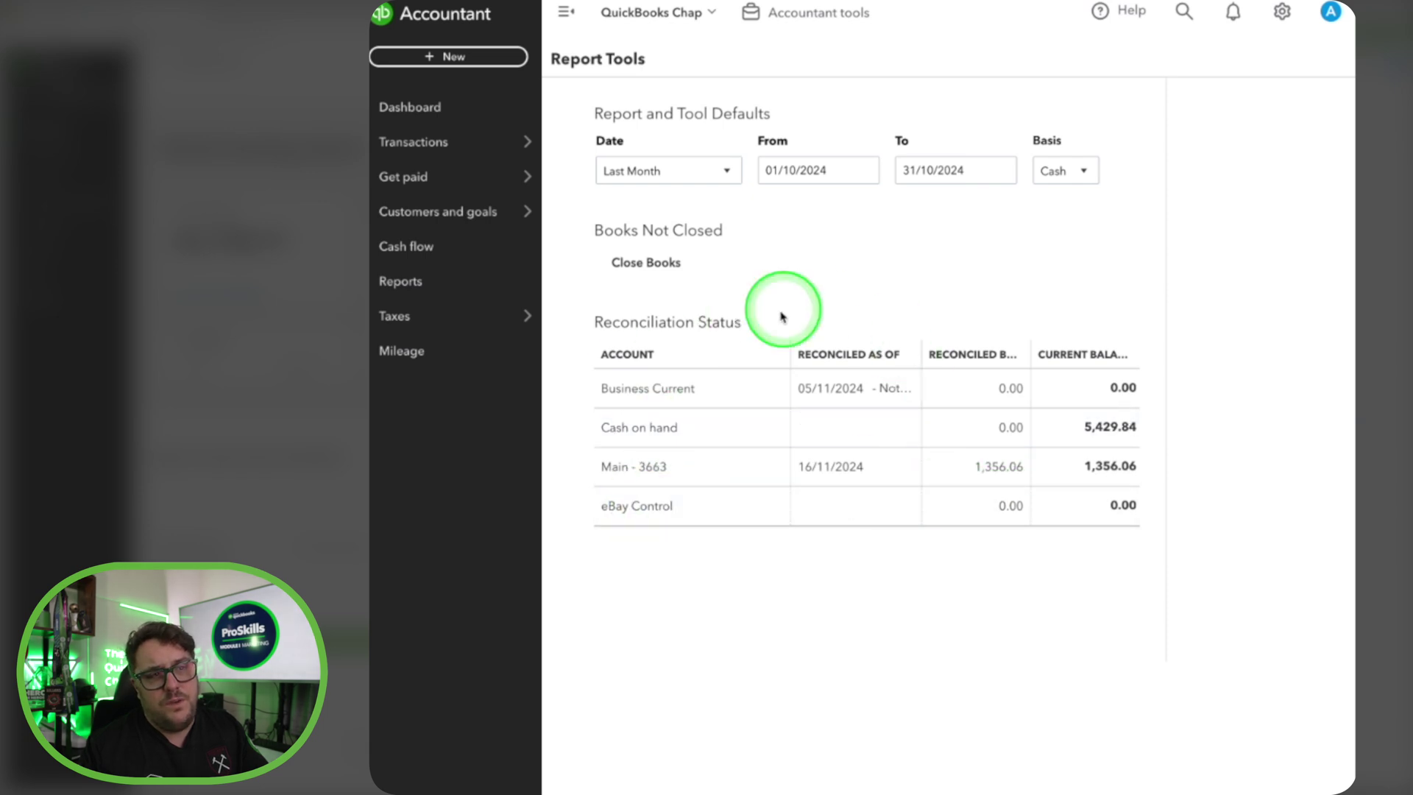
pyautogui.click(672, 168)
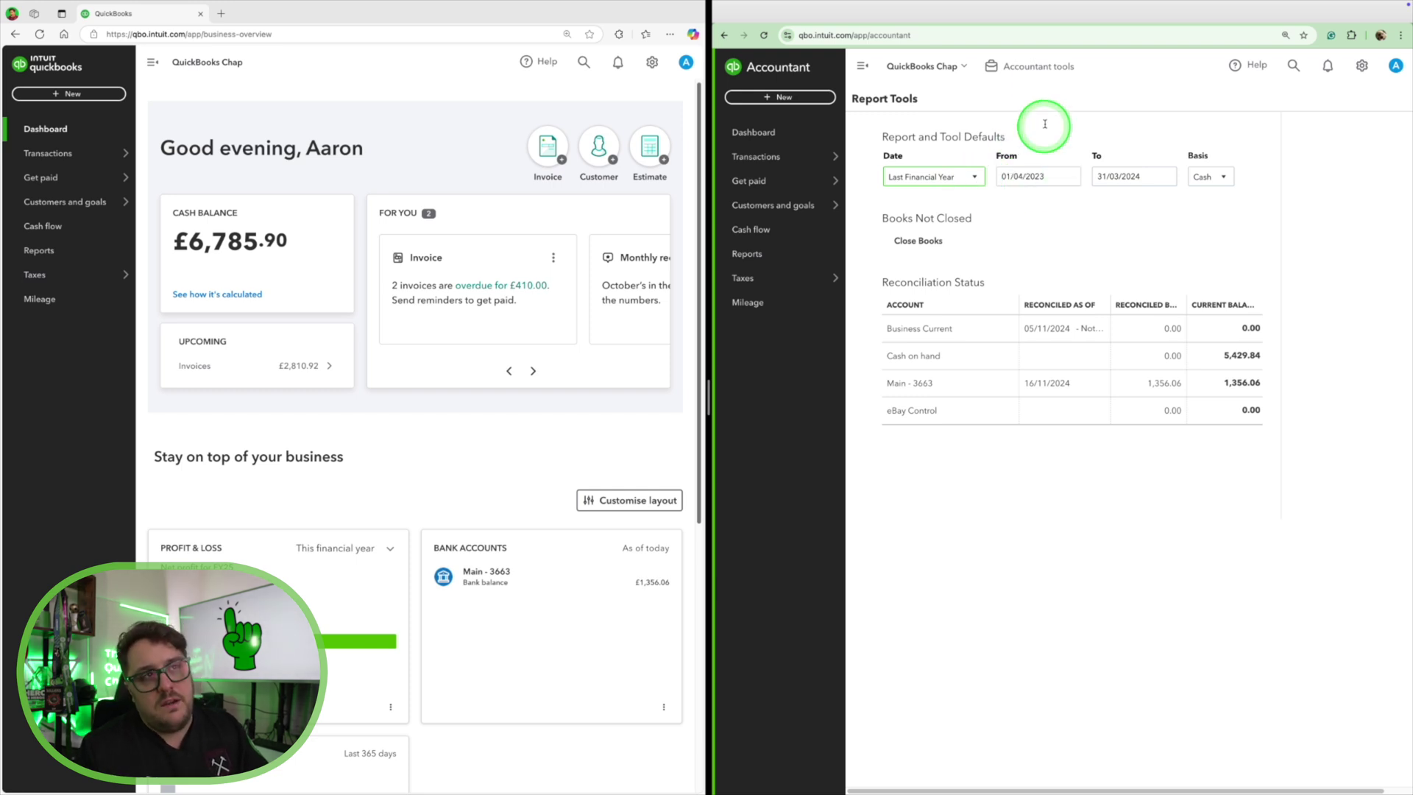
# Step: Open the client's FY 2024/25 workpapers and accept all unaccepted transactions
pyautogui.click(1035, 74)
pyautogui.click(1112, 201)
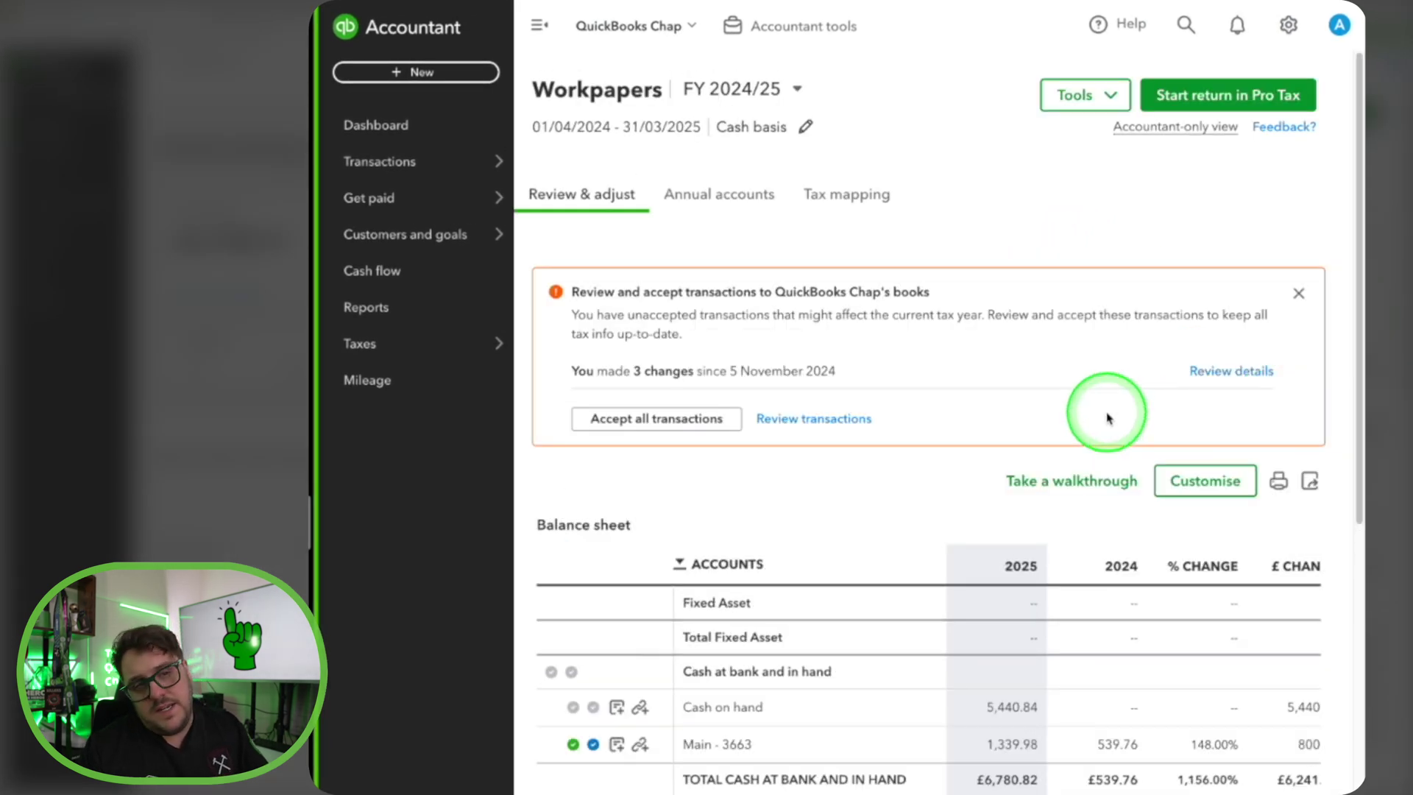
pyautogui.scroll(-1, 1096, 409)
pyautogui.click(659, 358)
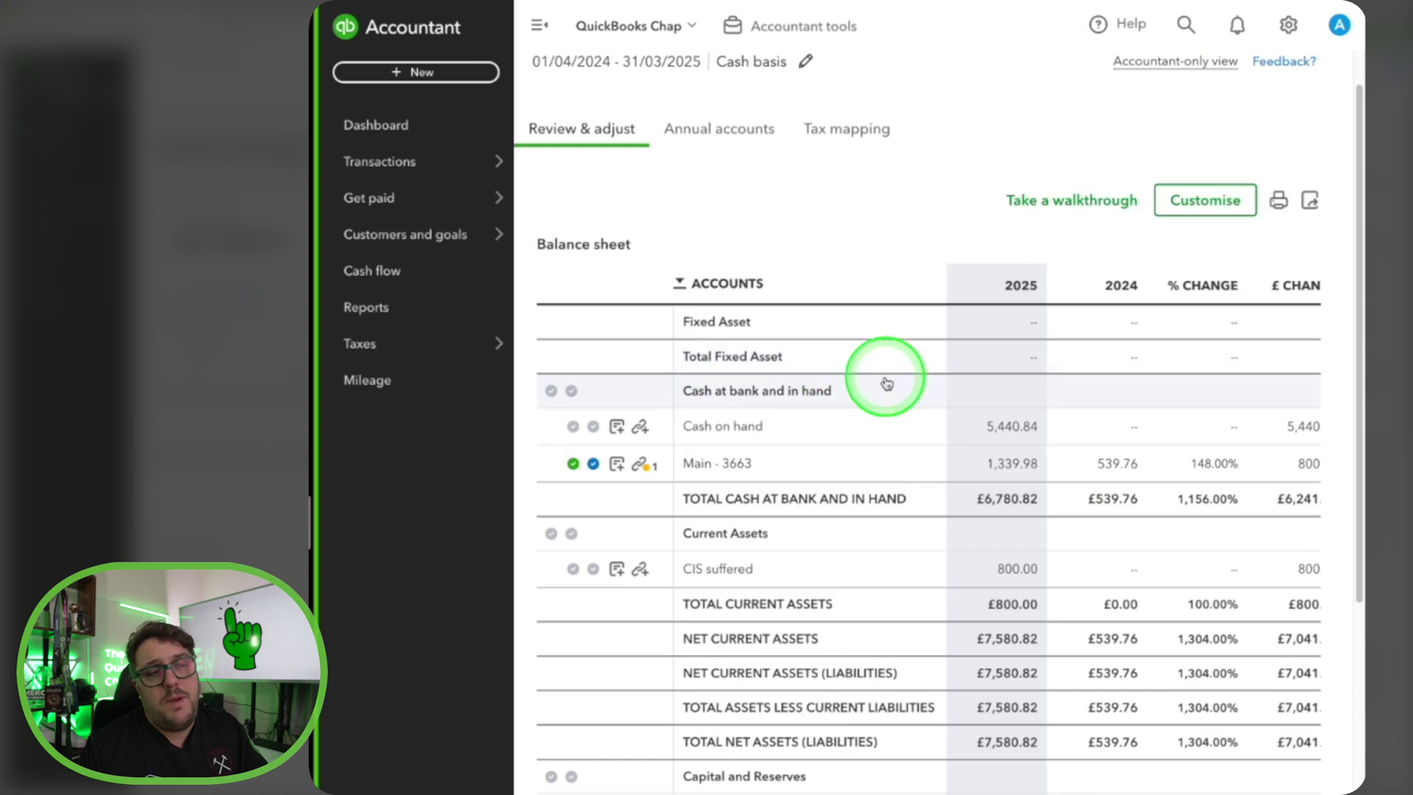
# Step: Review the workpapers' balance sheet and the documents attached to the Main bank account
pyautogui.scroll(-5, 886, 378)
pyautogui.scroll(4, 886, 379)
pyautogui.scroll(3, 886, 378)
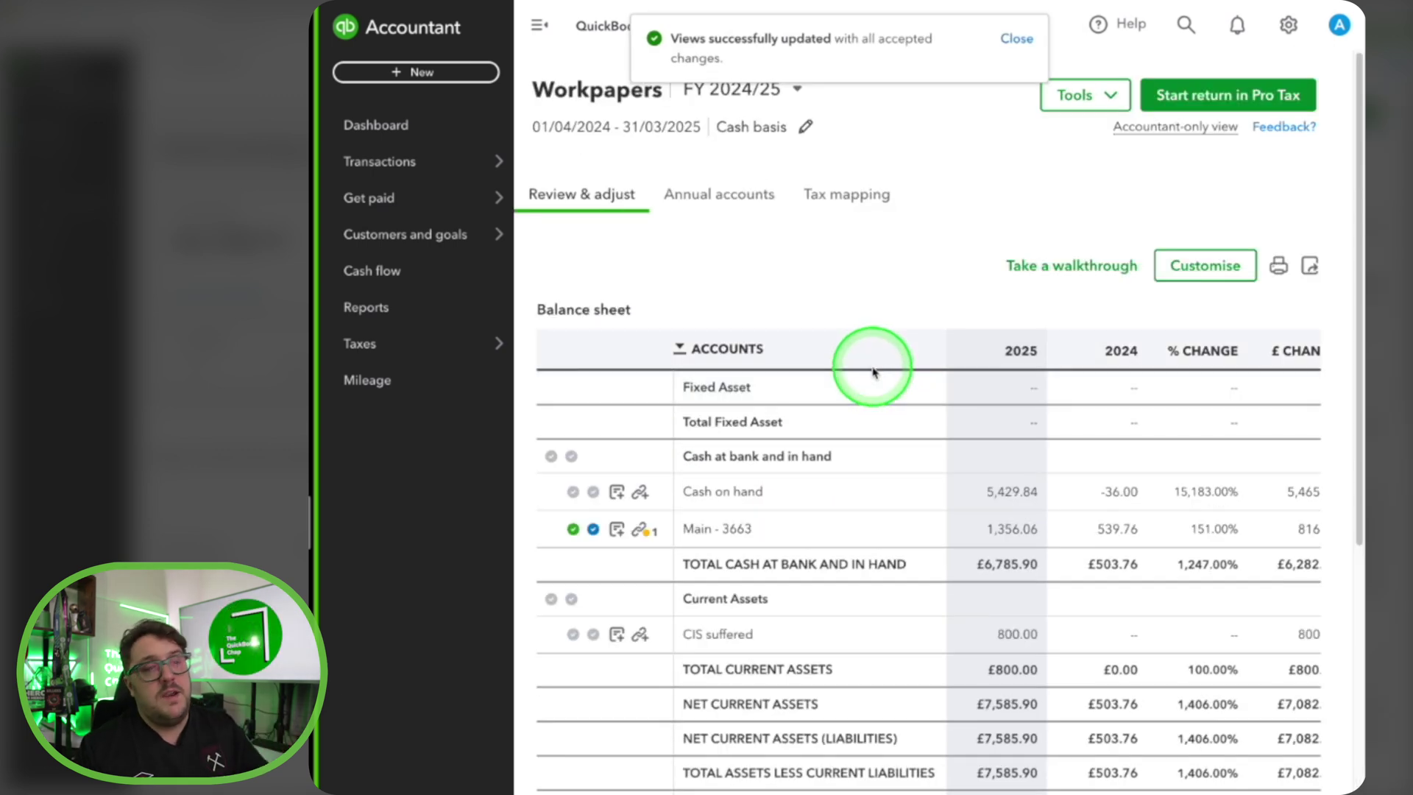
pyautogui.scroll(-4, 874, 373)
pyautogui.scroll(4, 873, 373)
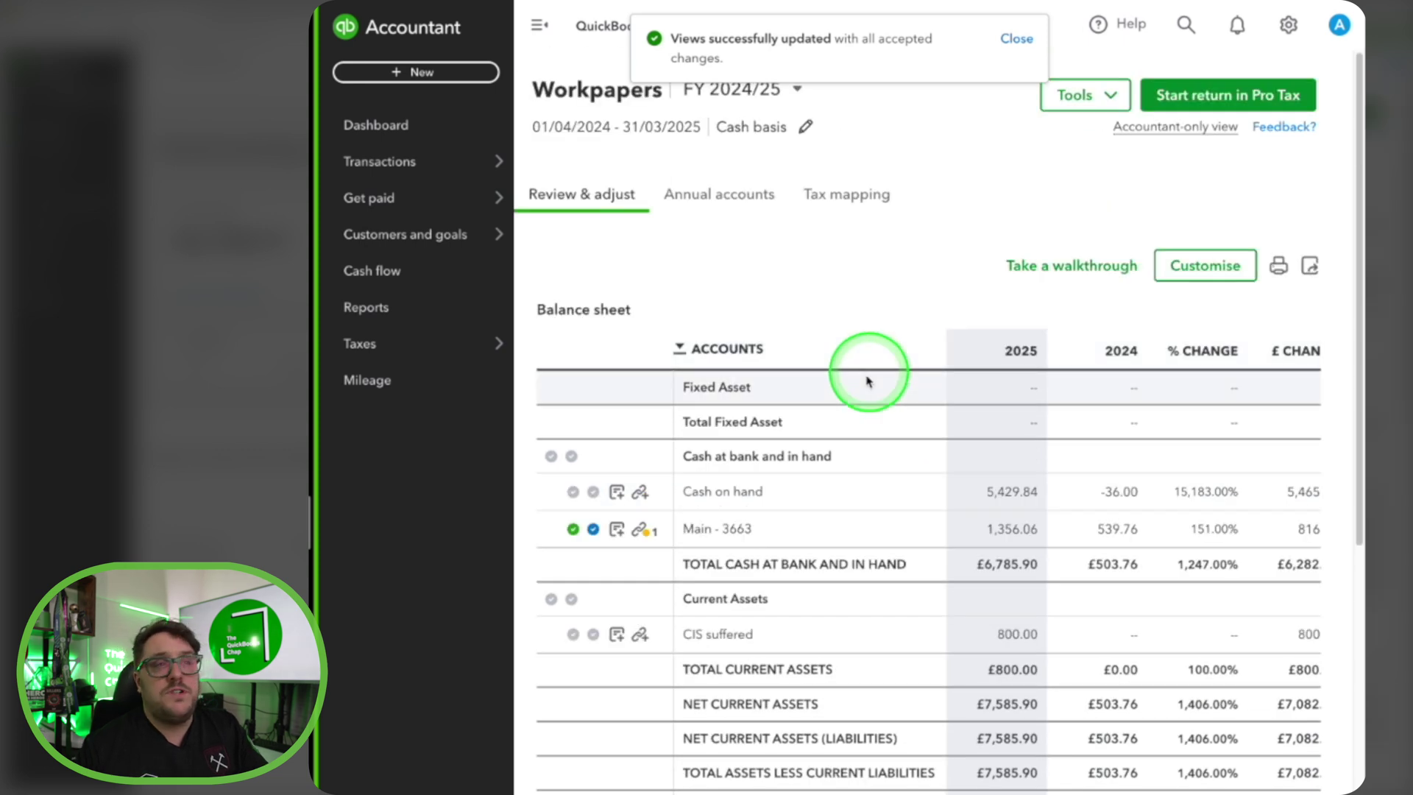
pyautogui.moveTo(578, 531)
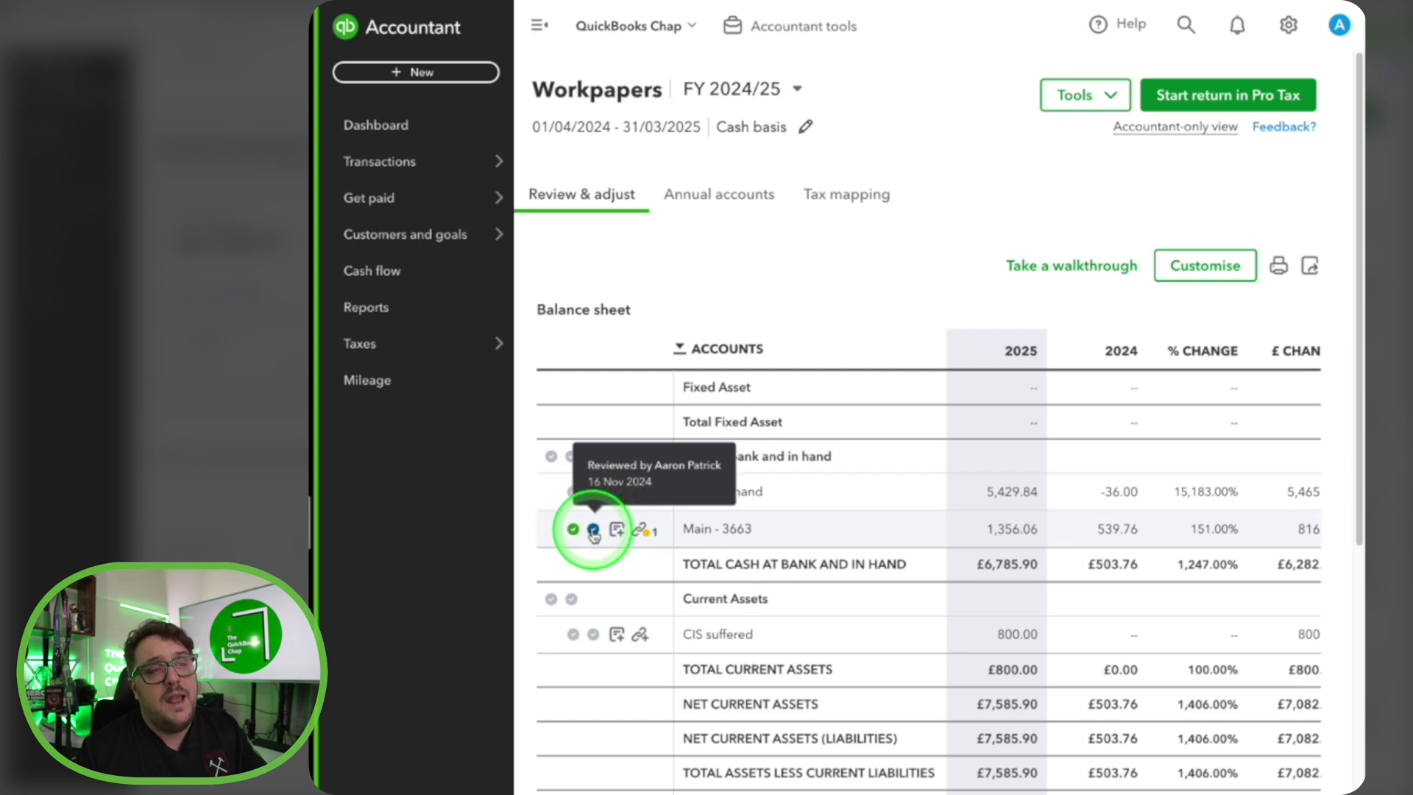
pyautogui.click(644, 532)
pyautogui.click(688, 591)
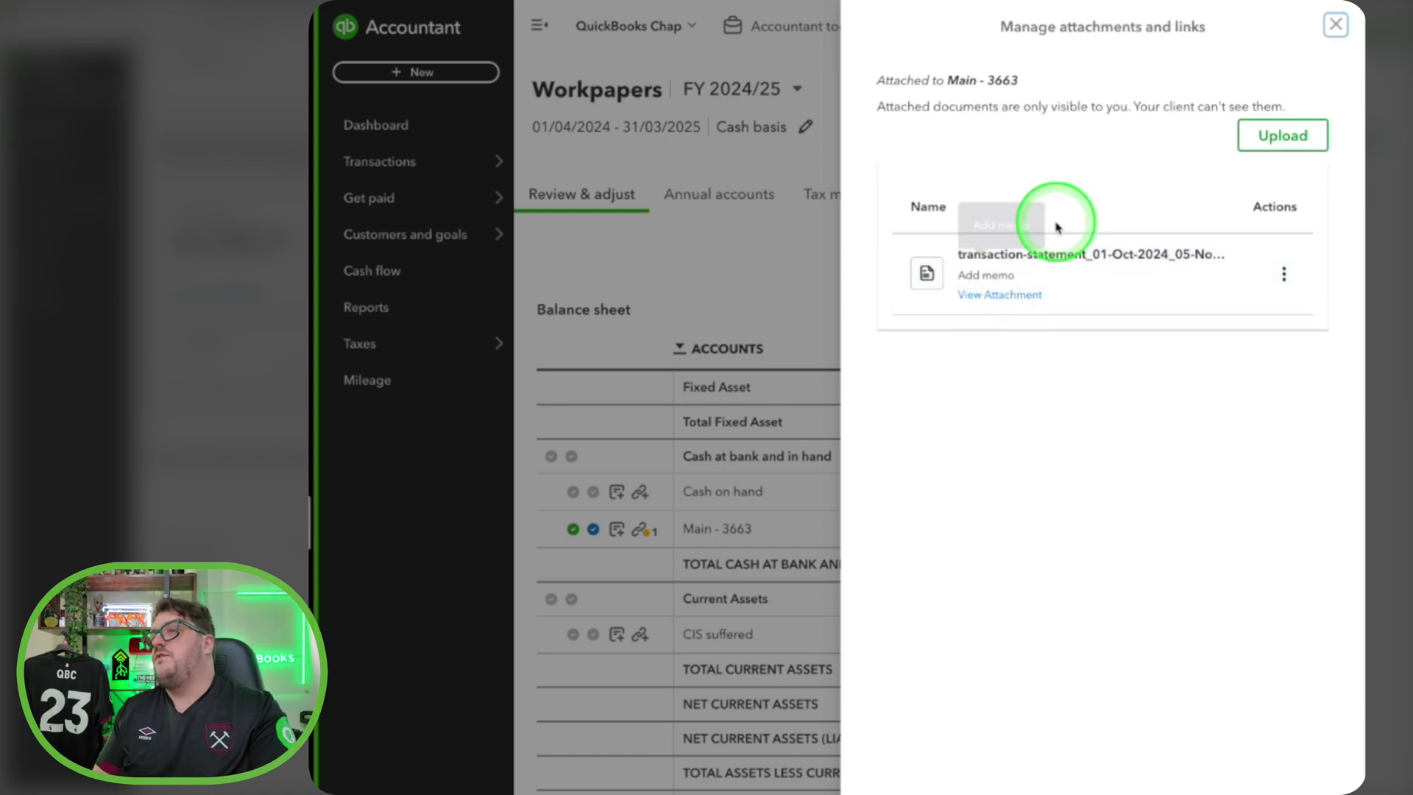
pyautogui.click(1337, 28)
# Step: Tick both check marks for CIS suffered on the balance sheet, marking the account as reviewed
pyautogui.scroll(-3, 672, 589)
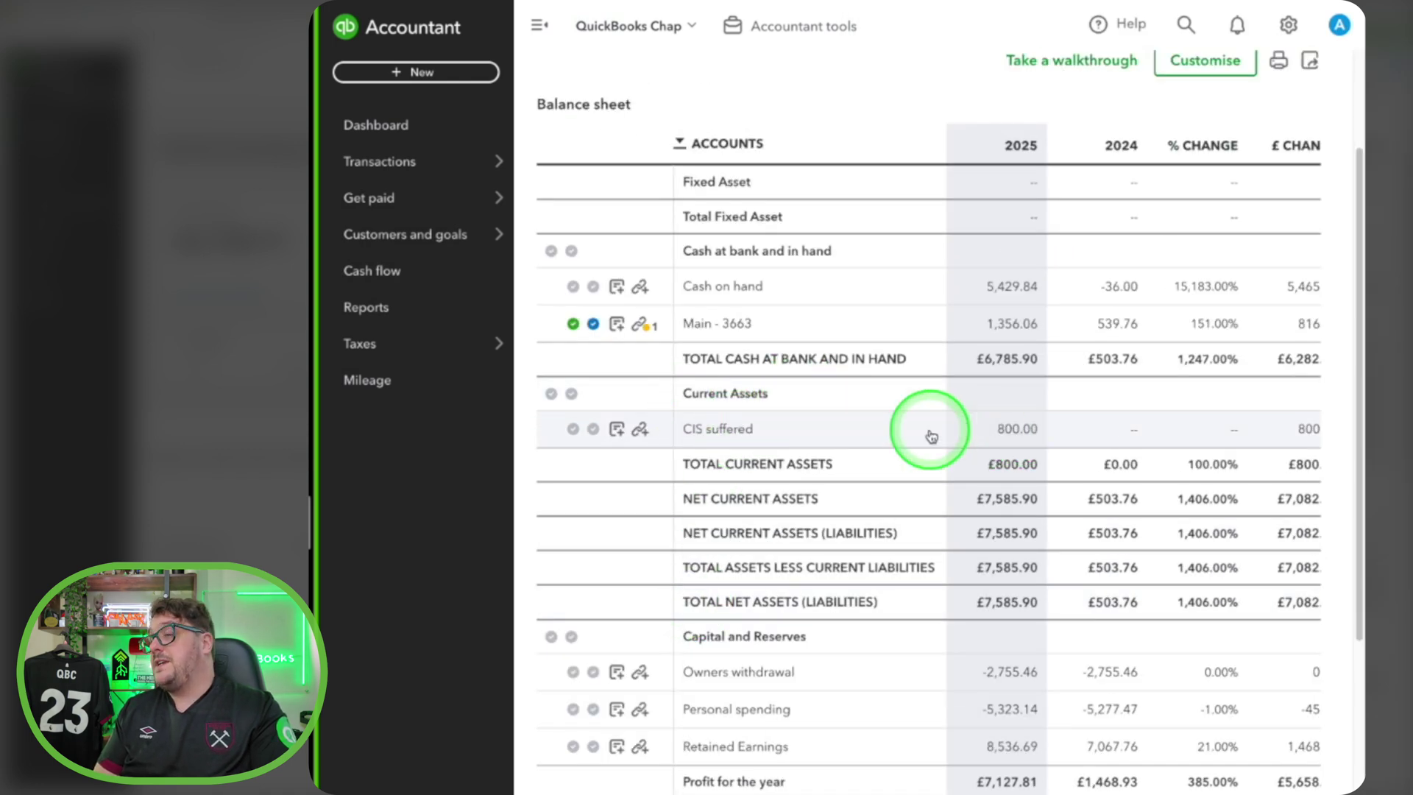
pyautogui.click(573, 428)
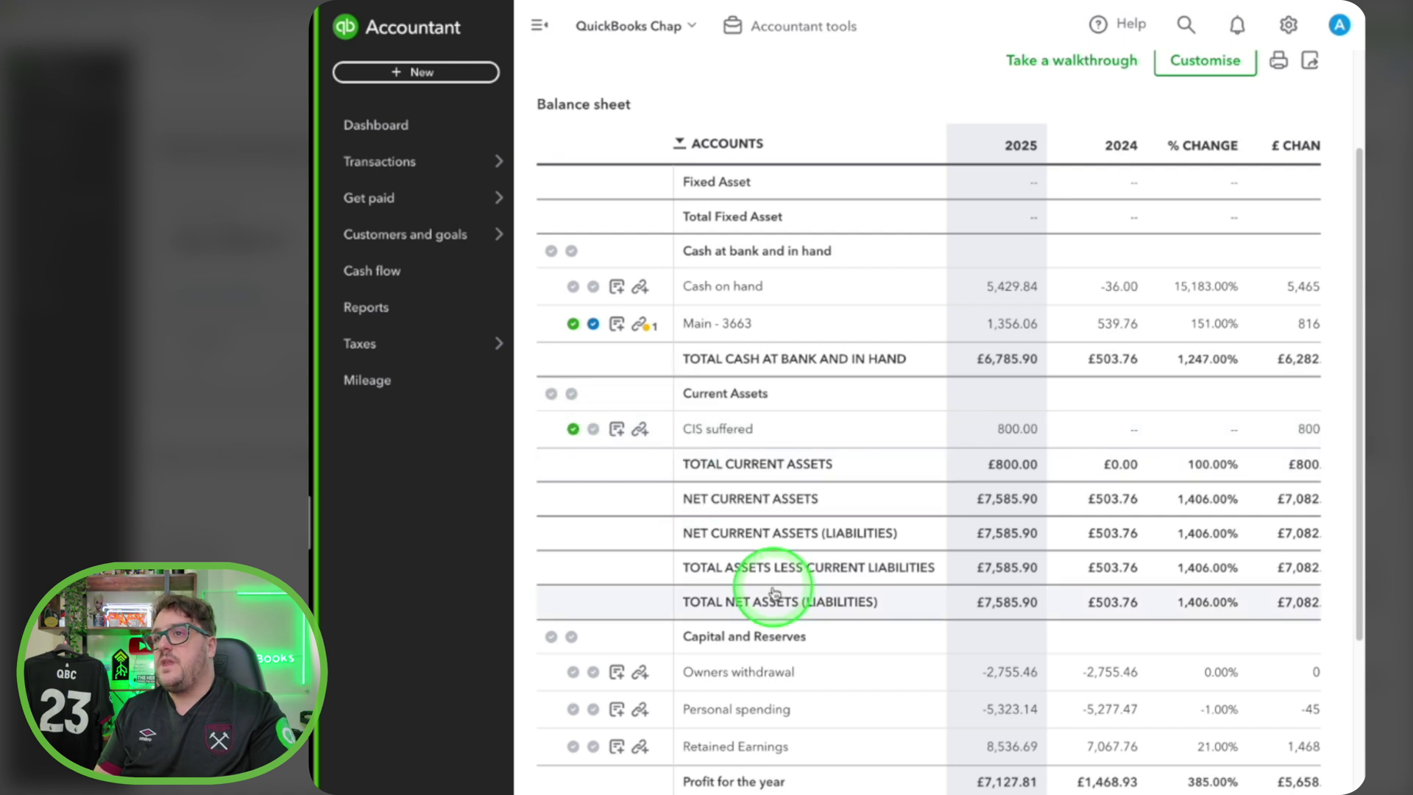
pyautogui.click(593, 428)
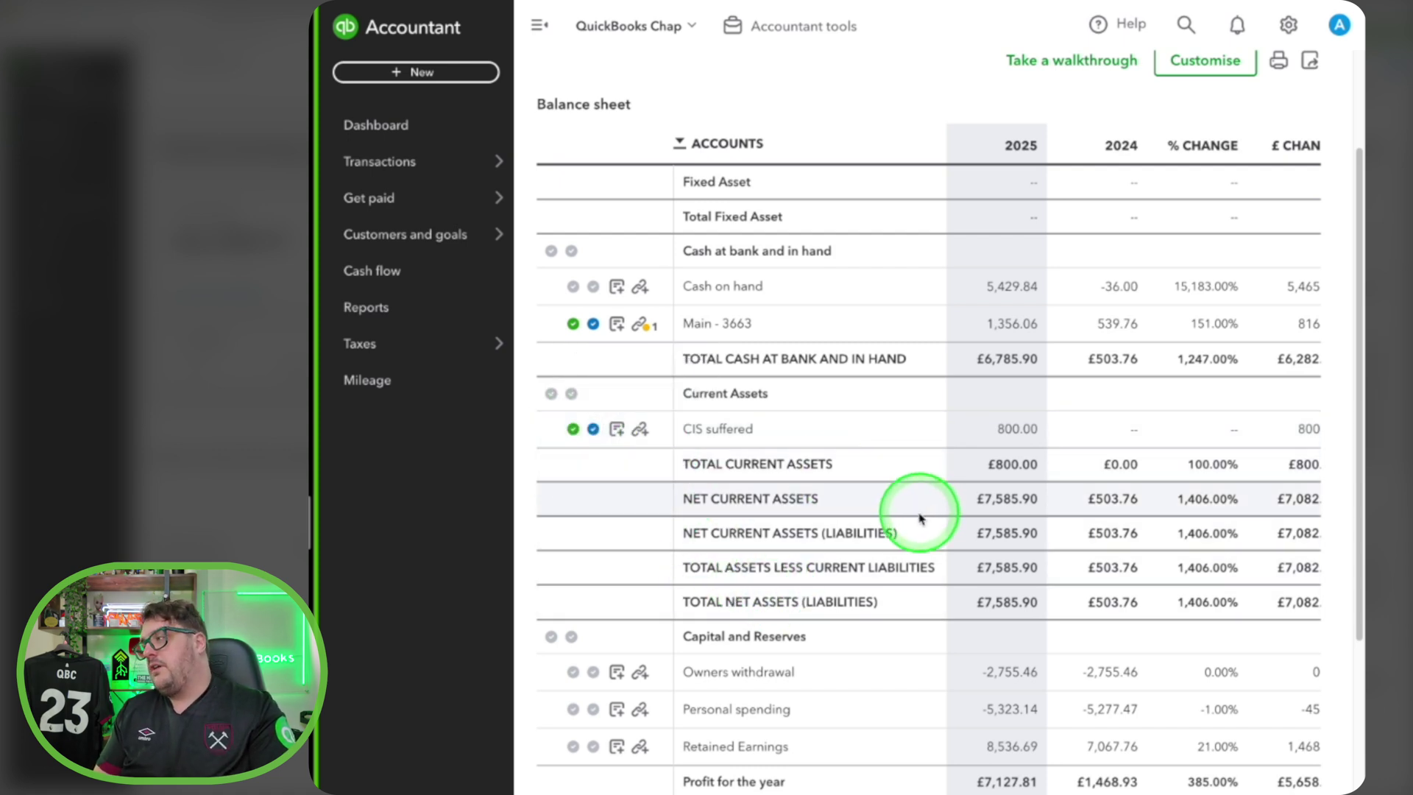
# Step: Look through the workpapers' balance sheet and profit and loss, including the Stock line under Cost of Sales
pyautogui.scroll(-5, 889, 599)
pyautogui.scroll(4, 858, 599)
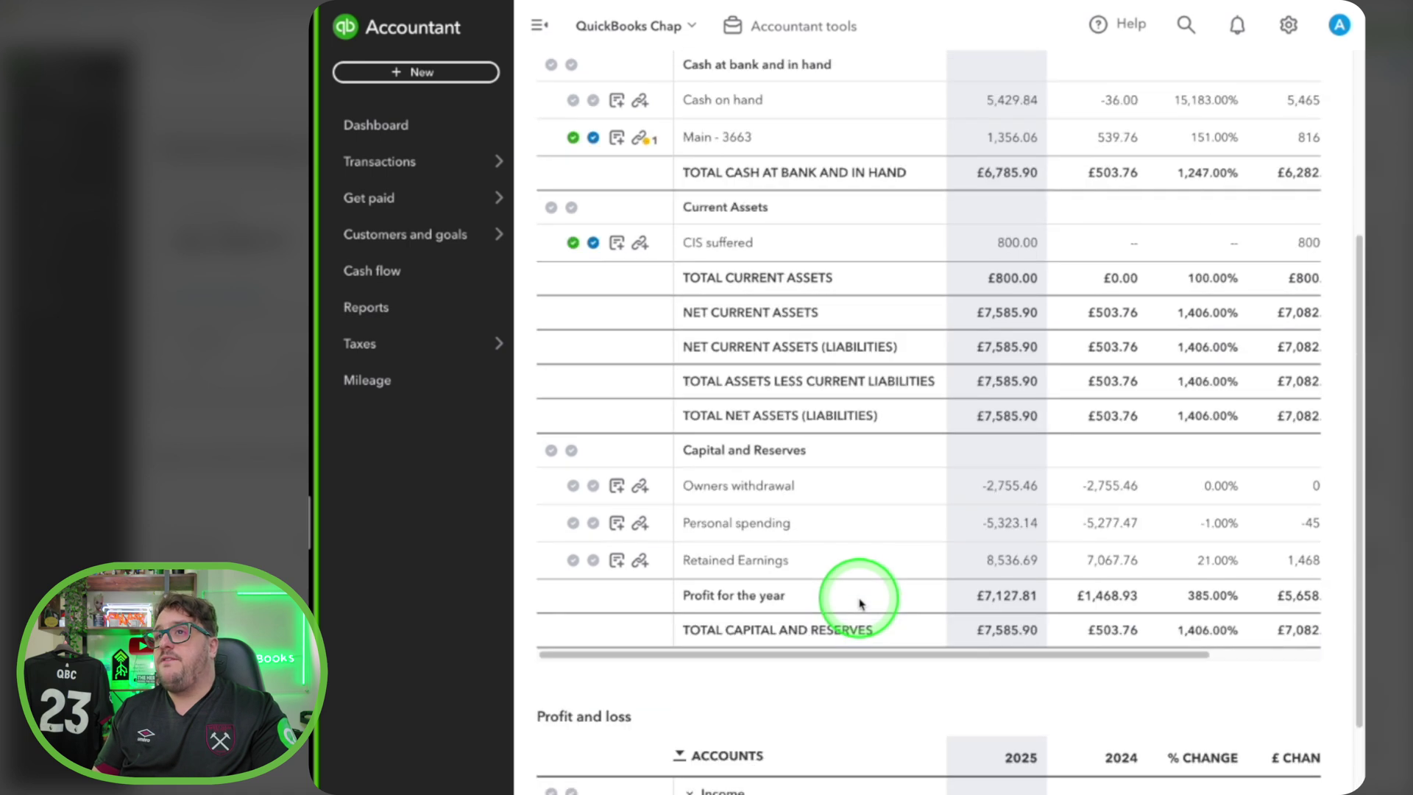
pyautogui.scroll(4, 858, 599)
pyautogui.scroll(-10, 858, 599)
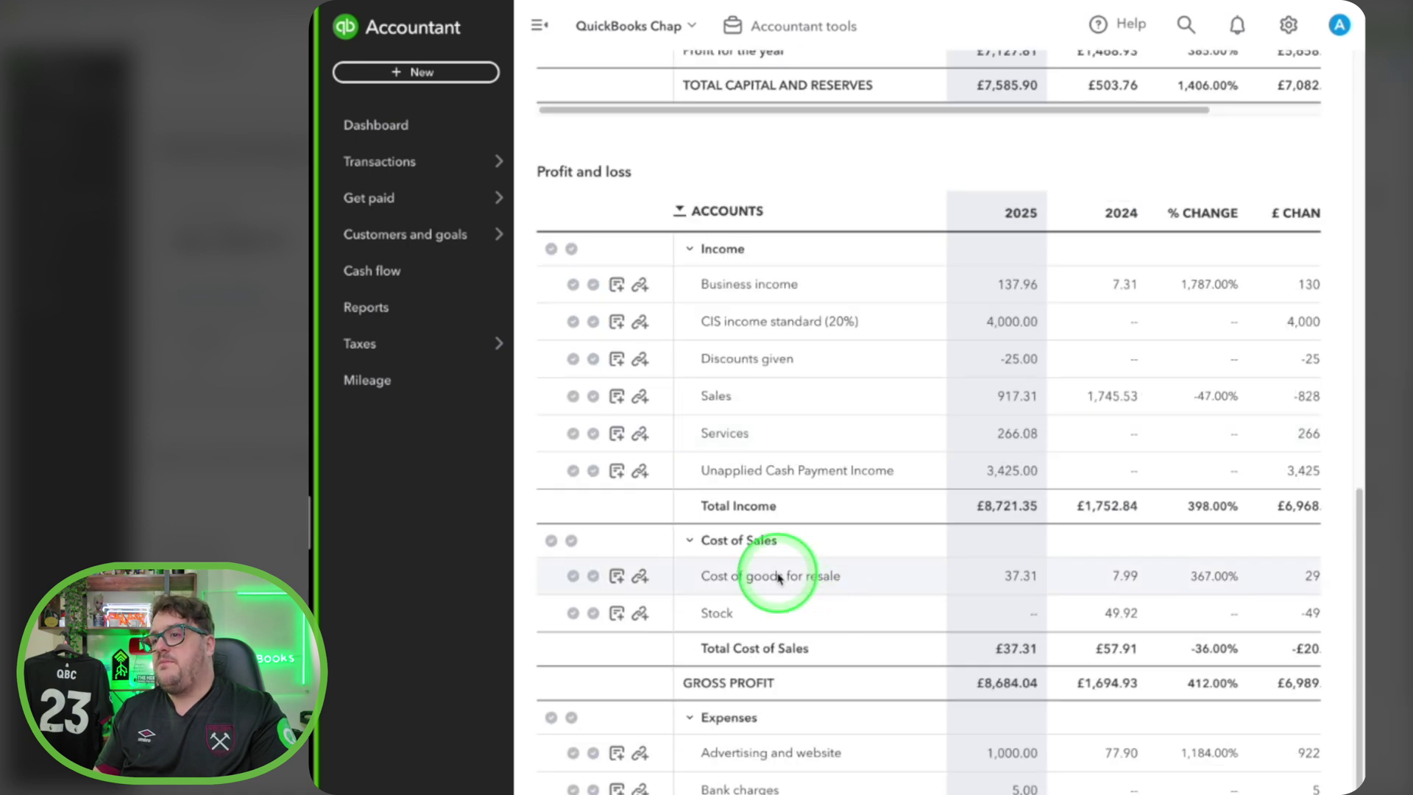
pyautogui.scroll(-4, 835, 583)
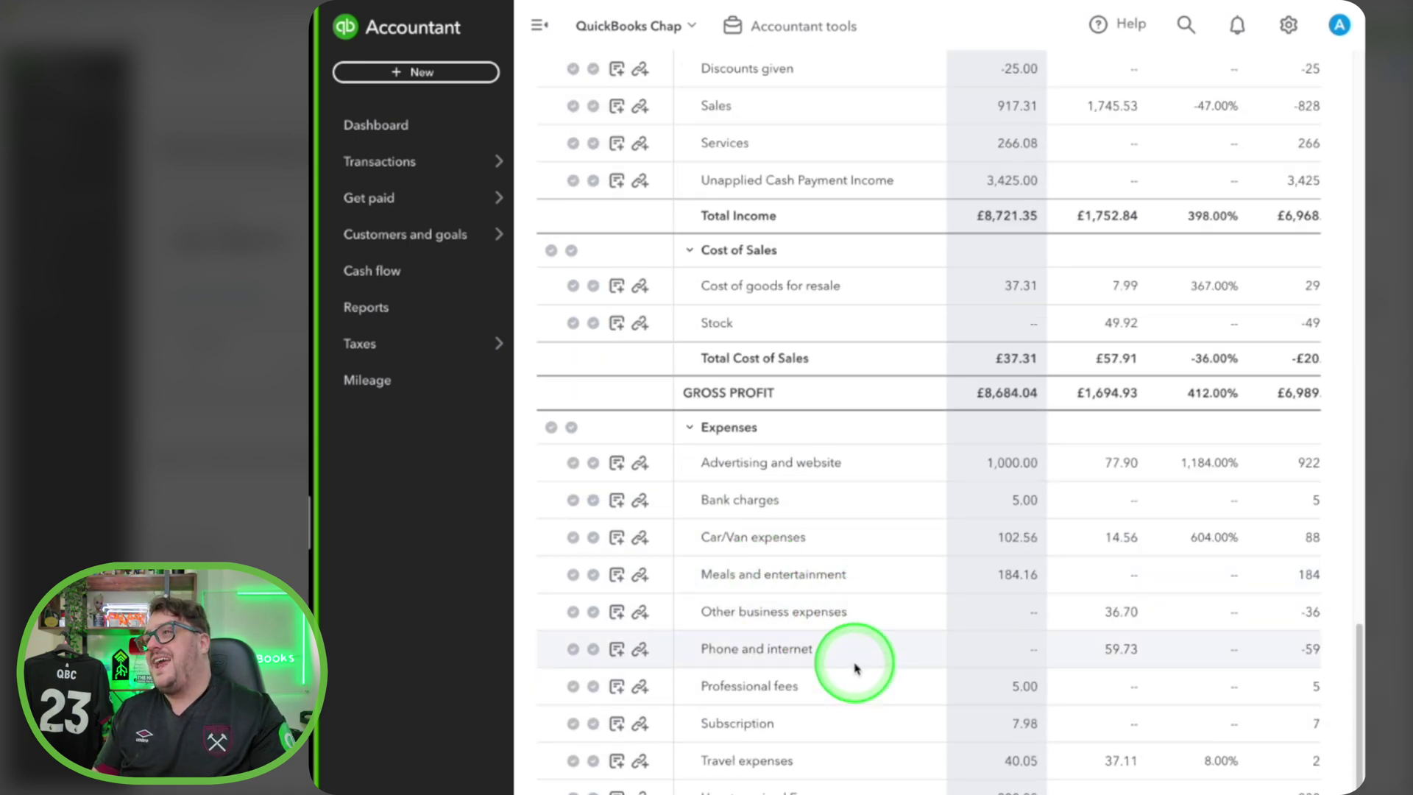
pyautogui.scroll(12, 856, 667)
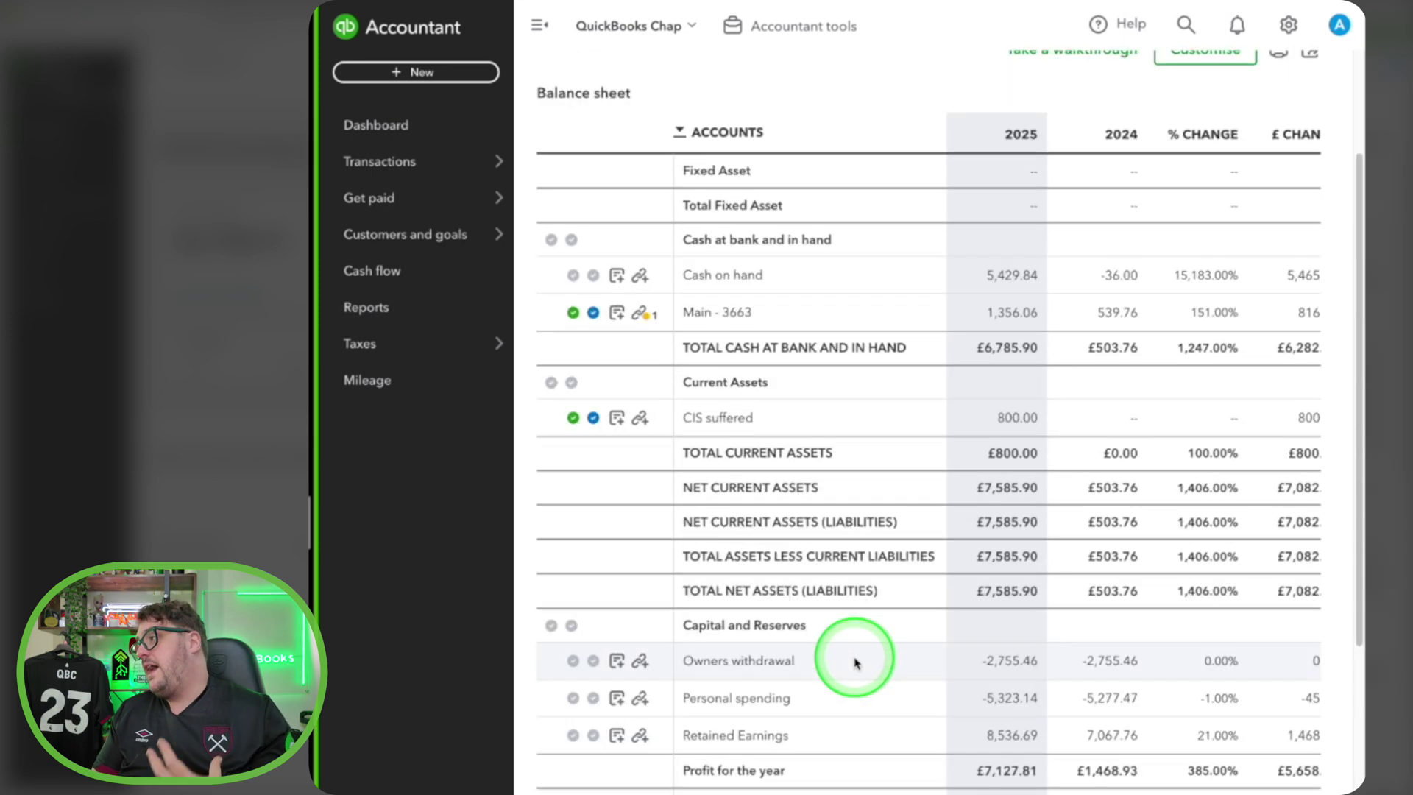